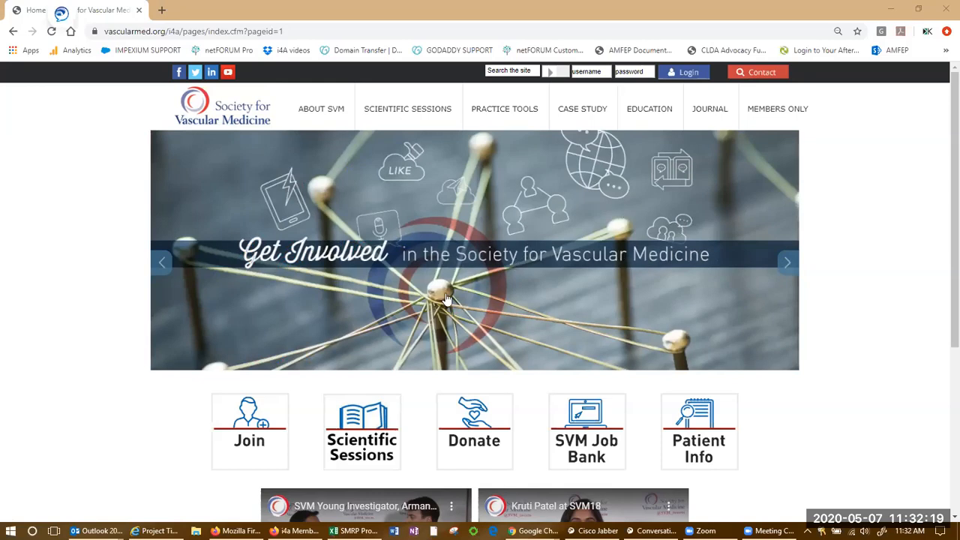
Switch to the i4a Membership Administrator window in Firefox.
scroll(449, 323, down, 1)
scroll(463, 326, up, 1)
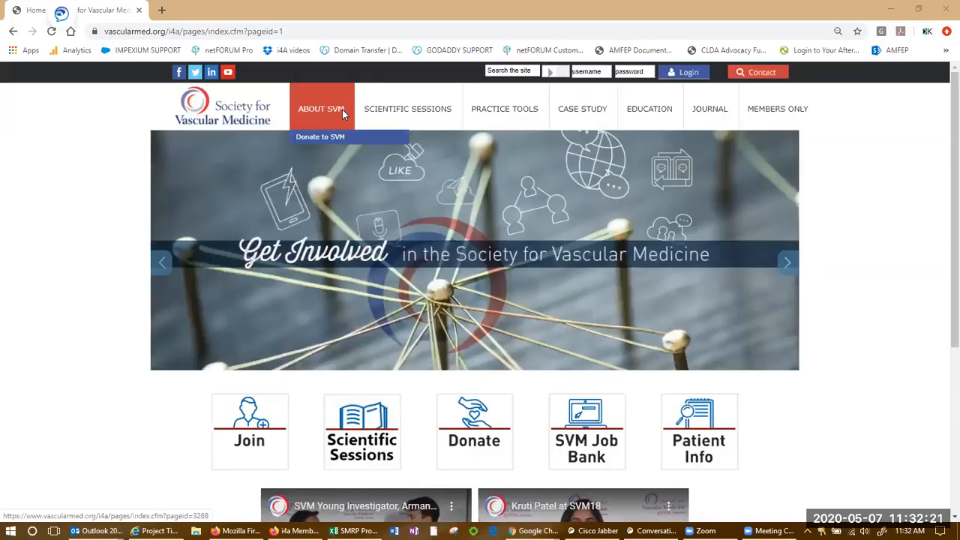
mouse_move(456, 112)
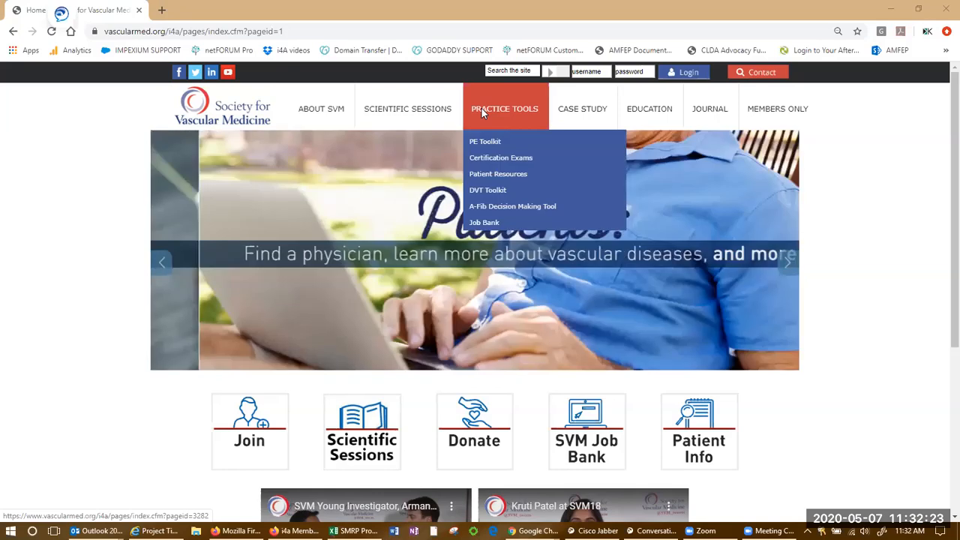
mouse_move(556, 112)
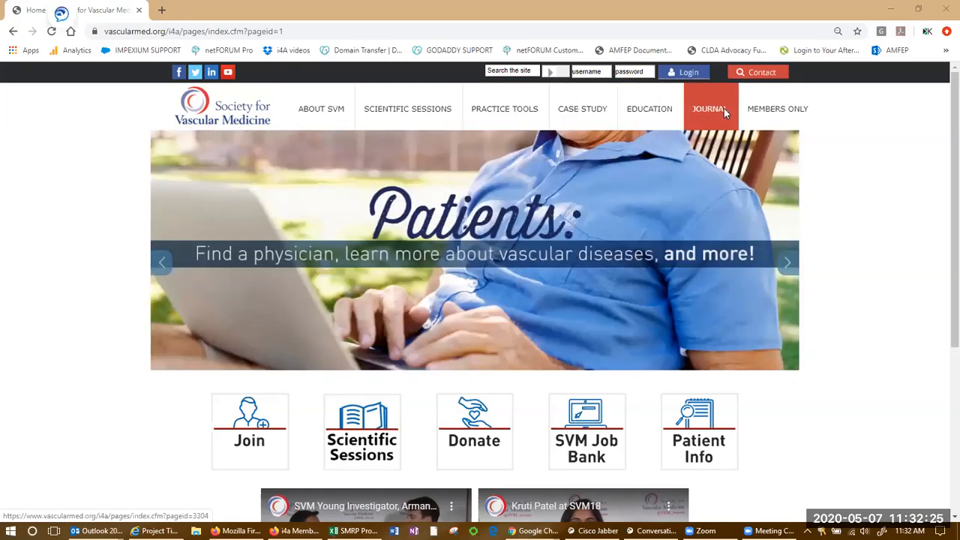
mouse_move(770, 115)
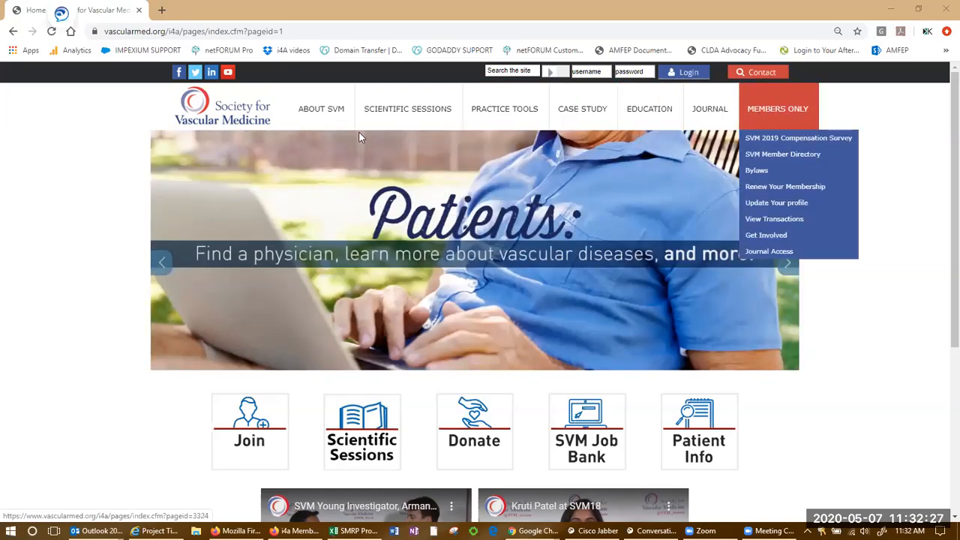
mouse_move(336, 120)
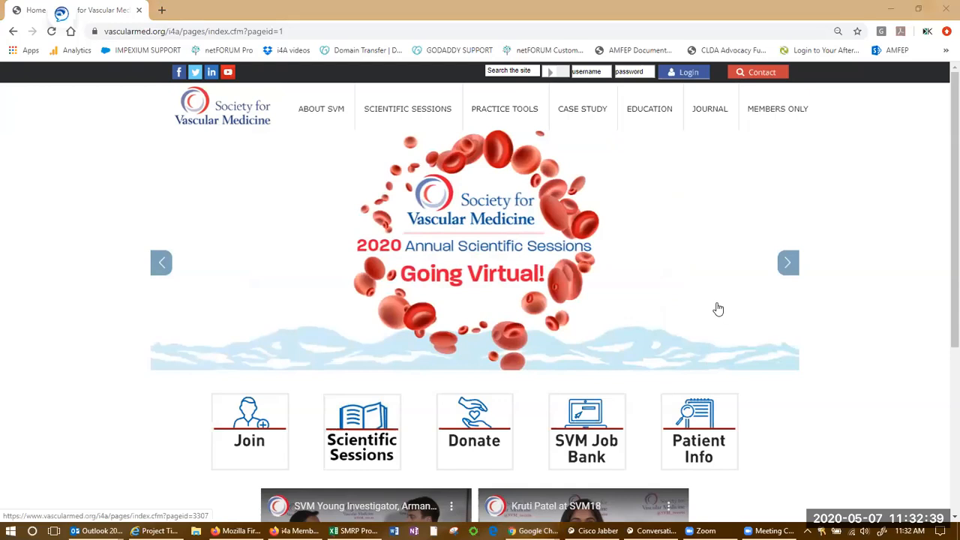
key(alt+Tab)
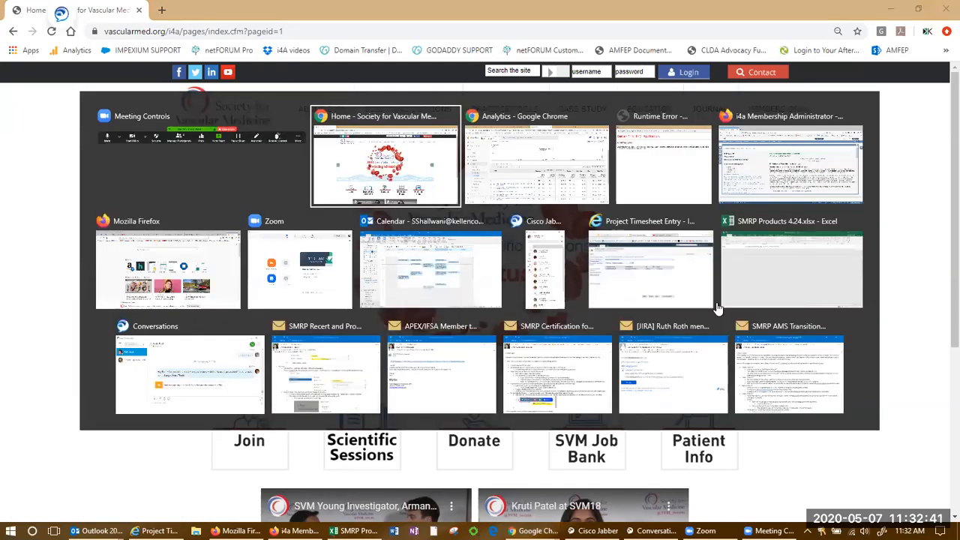
key(alt+Tab)
key(alt+Tab)
key(alt+Tab)
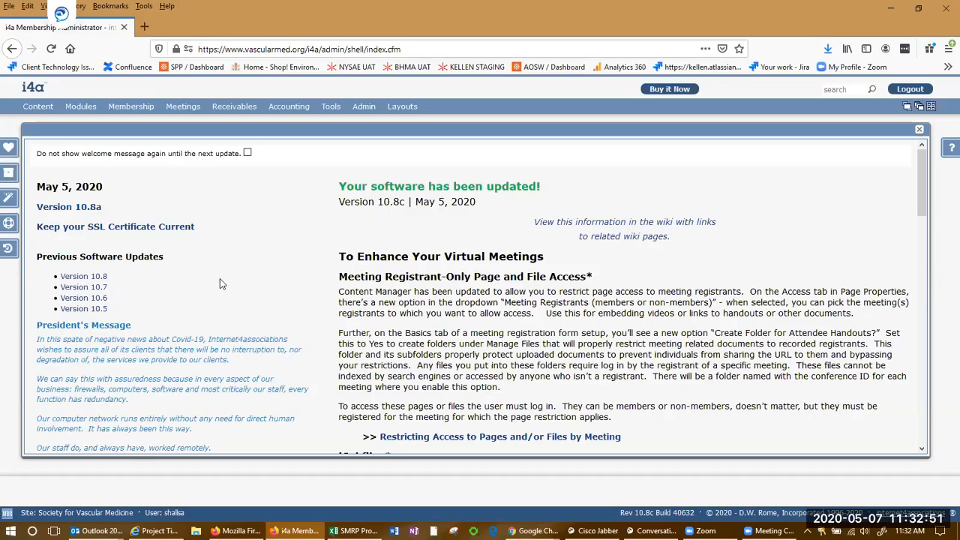
Open Content Manager from the Content menu to list the site's 235 pages.
mouse_move(37, 106)
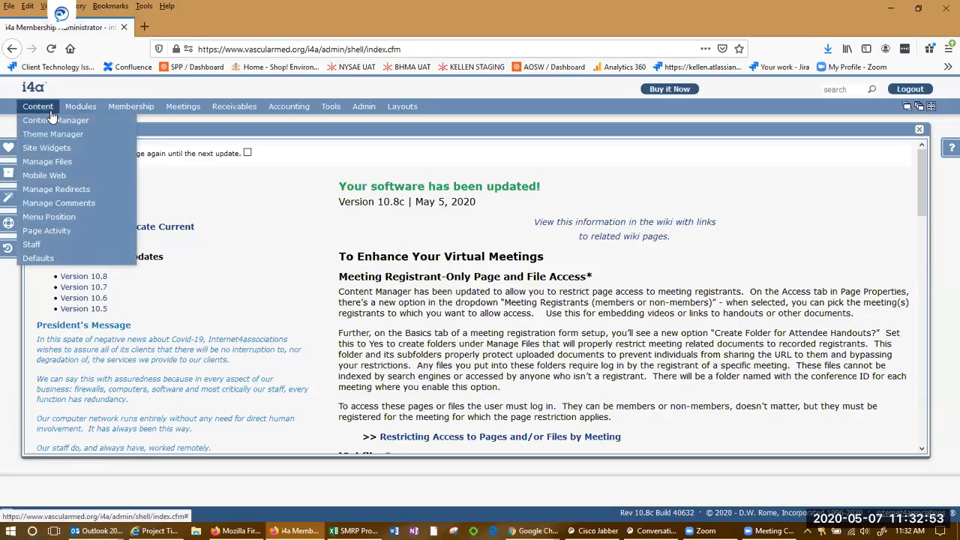
click(54, 120)
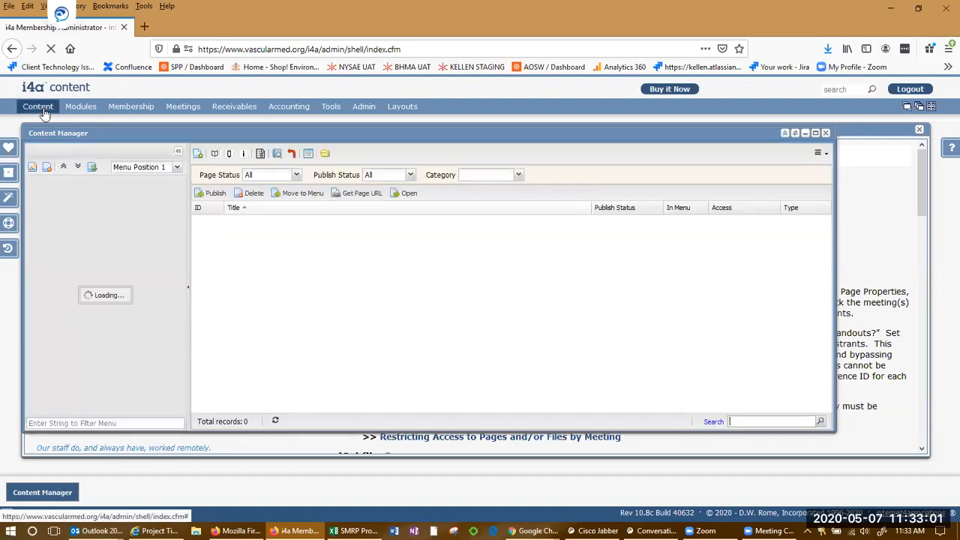
click(43, 111)
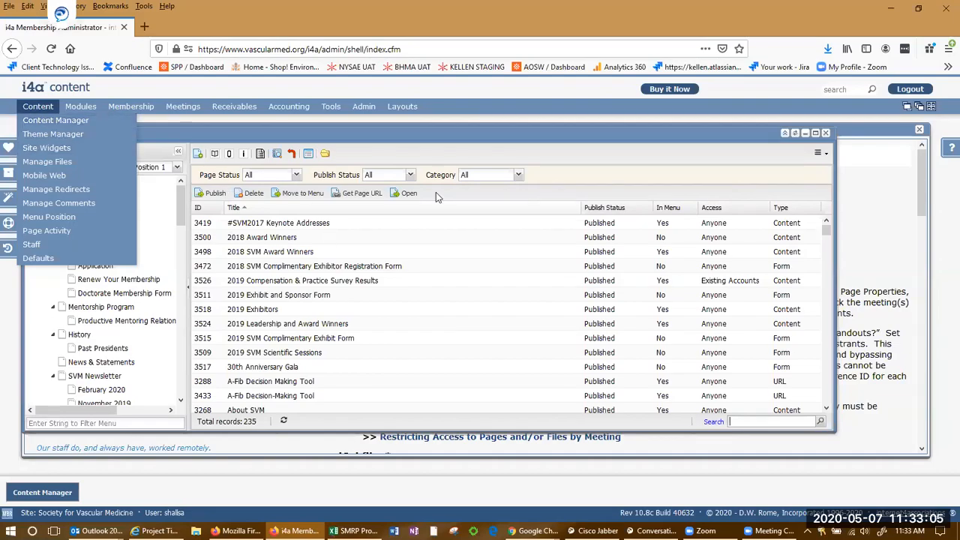
Shift the Content Manager window slightly right and scroll through its menu tree.
drag(450, 134, 481, 131)
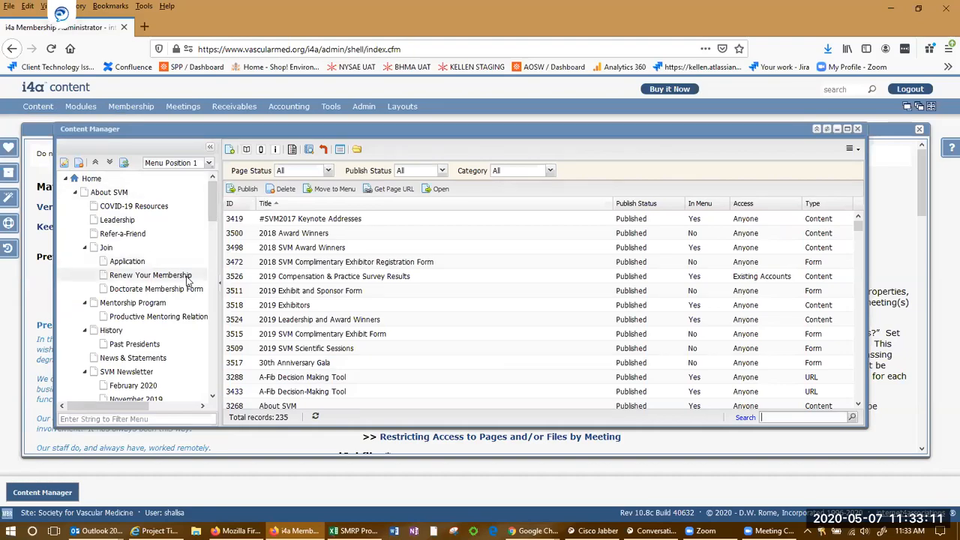
scroll(180, 276, down, 6)
scroll(180, 280, down, 5)
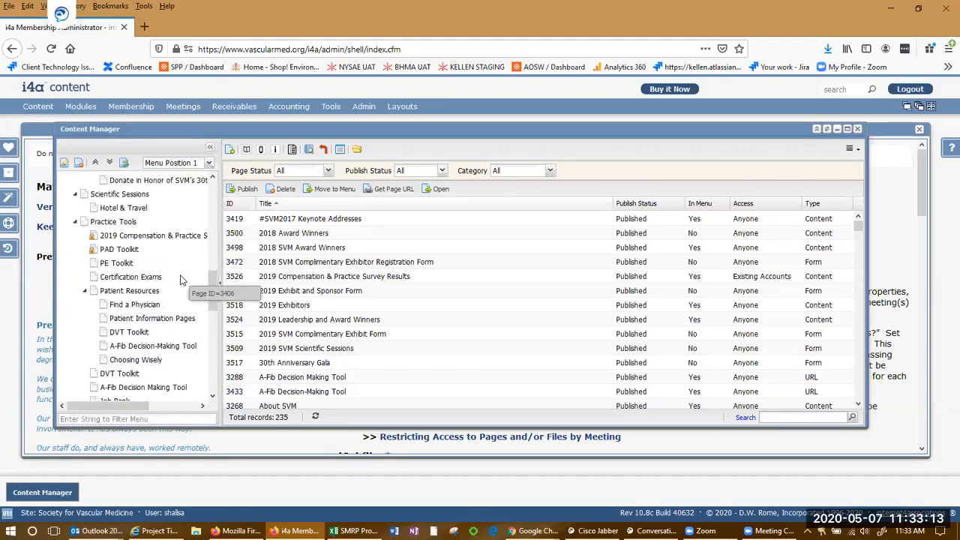
scroll(180, 280, down, 8)
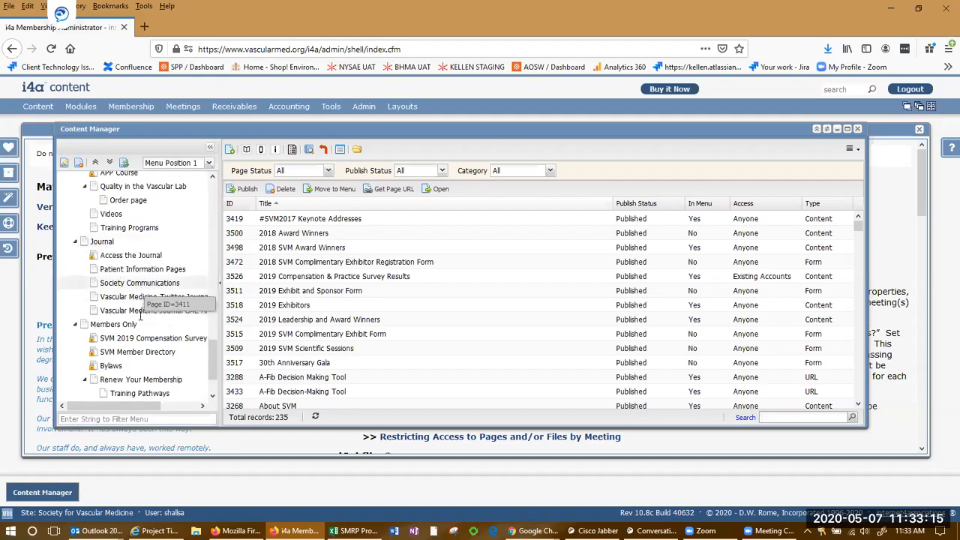
scroll(142, 322, up, 15)
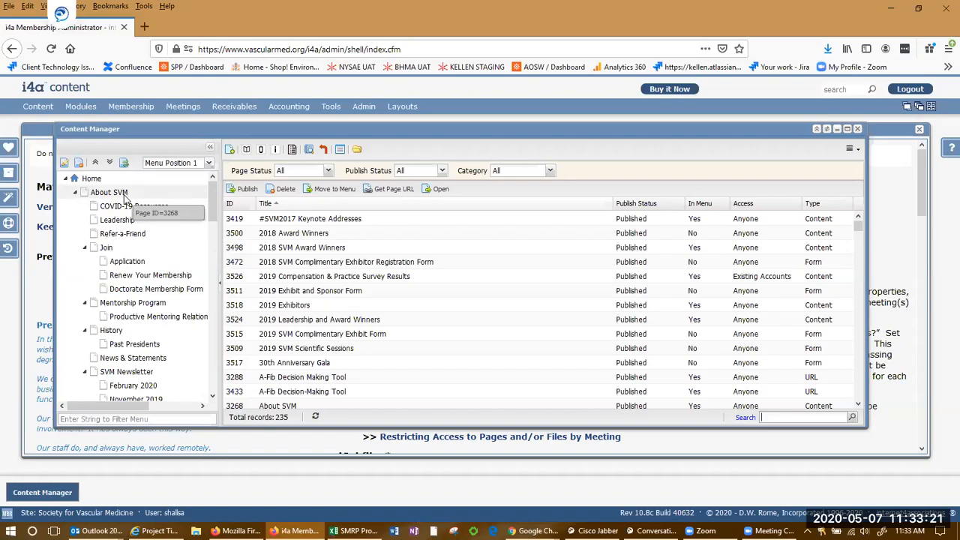
Glance at the live SVM site in Chrome, then return to the Content Manager.
key(alt+Tab)
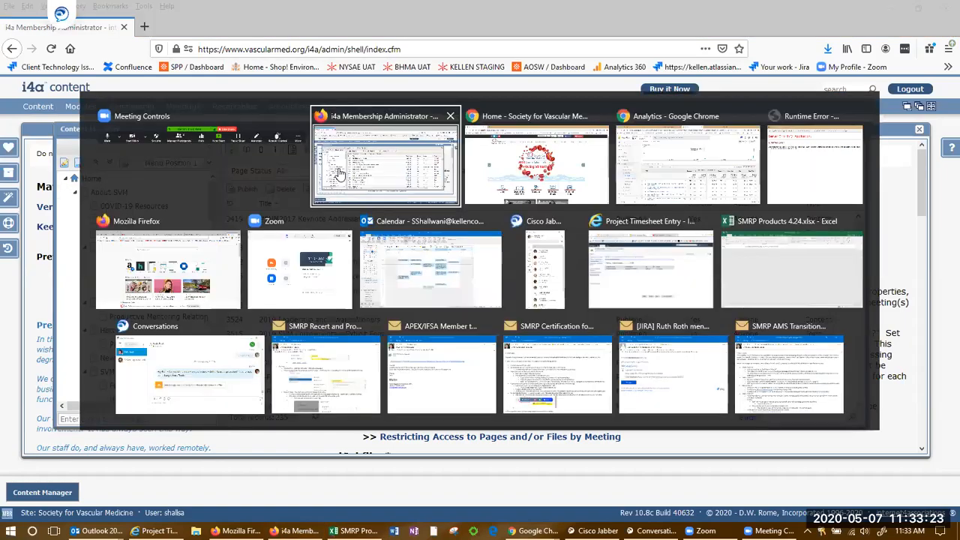
key(alt+Tab)
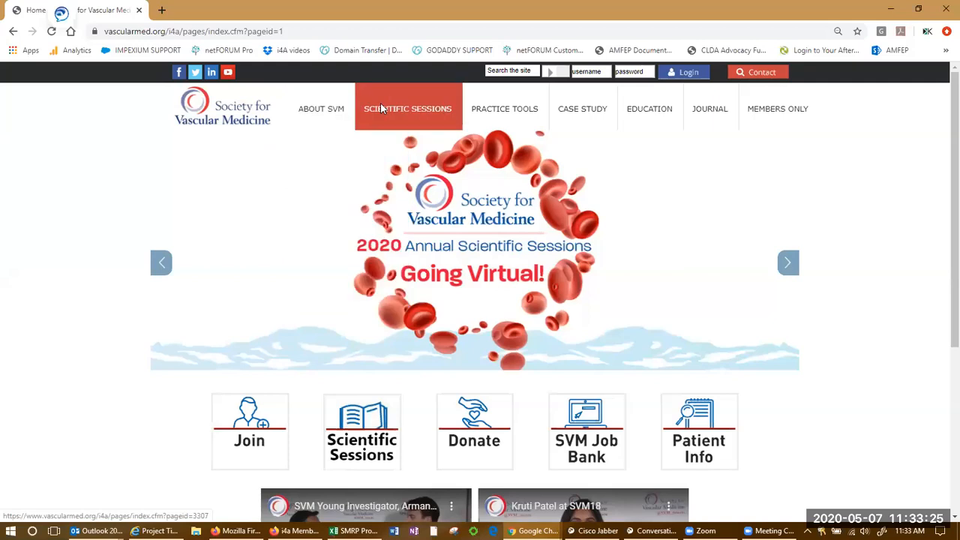
mouse_move(496, 98)
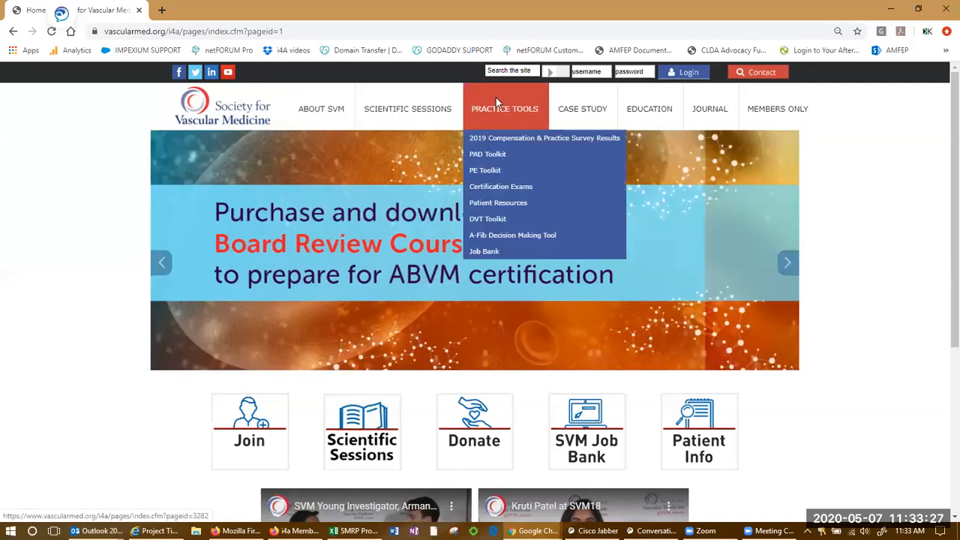
key(alt+Tab)
key(Tab)
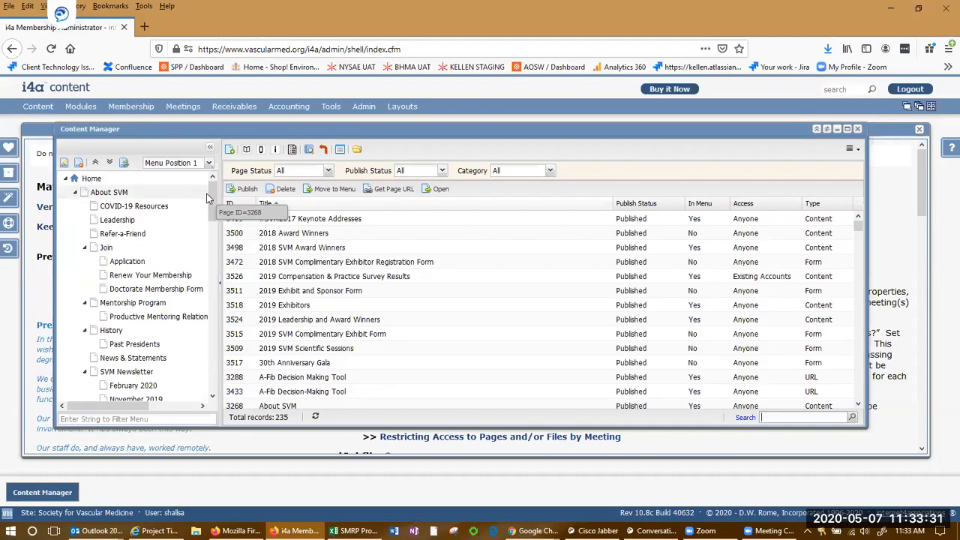
Scroll the menu tree again, then go back to the live SVM homepage in Chrome.
scroll(143, 272, down, 1)
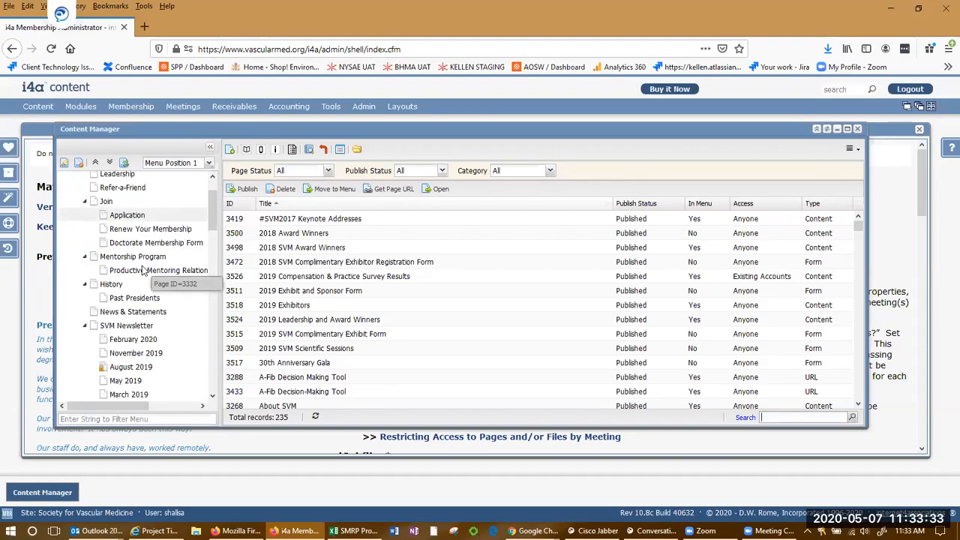
scroll(142, 271, down, 7)
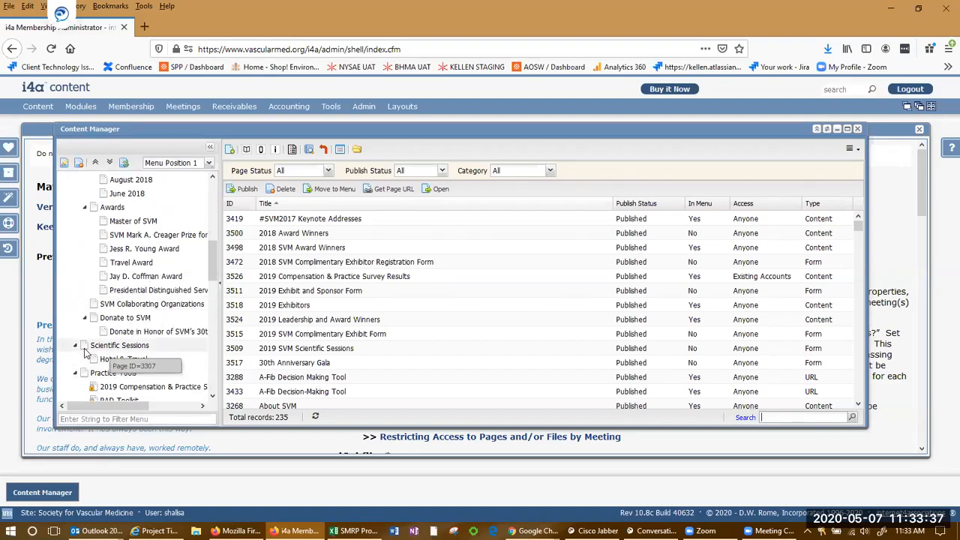
scroll(65, 300, up, 2)
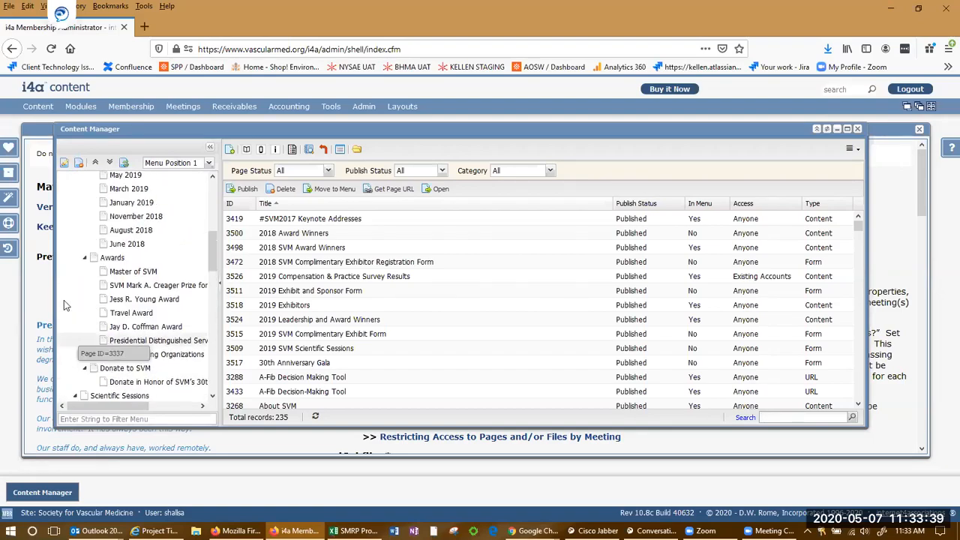
scroll(65, 300, up, 4)
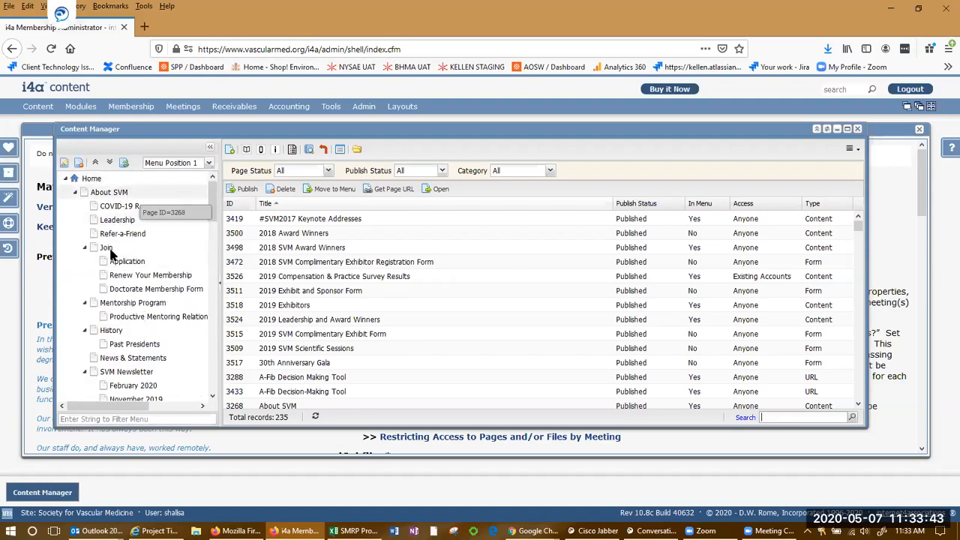
scroll(116, 231, down, 5)
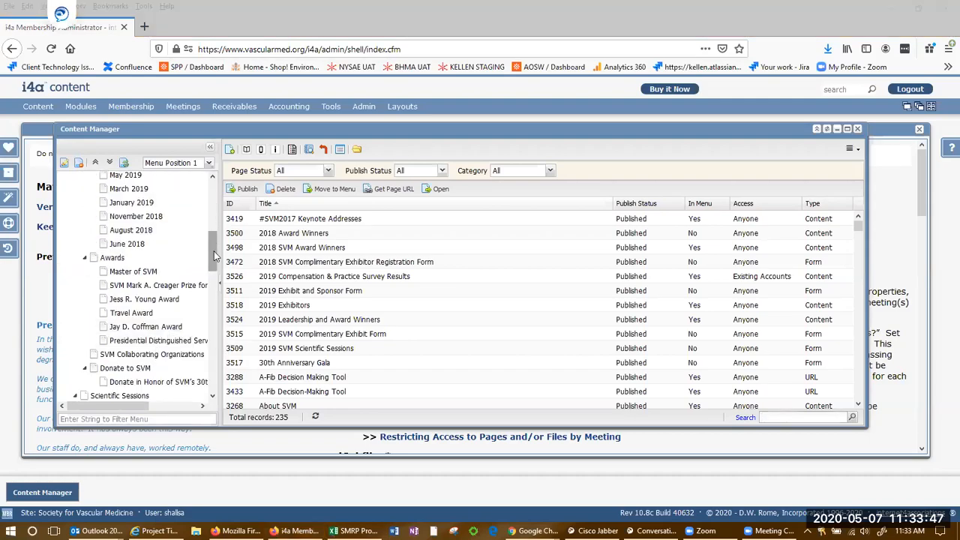
key(alt+Tab)
key(alt+Tab)
mouse_move(332, 107)
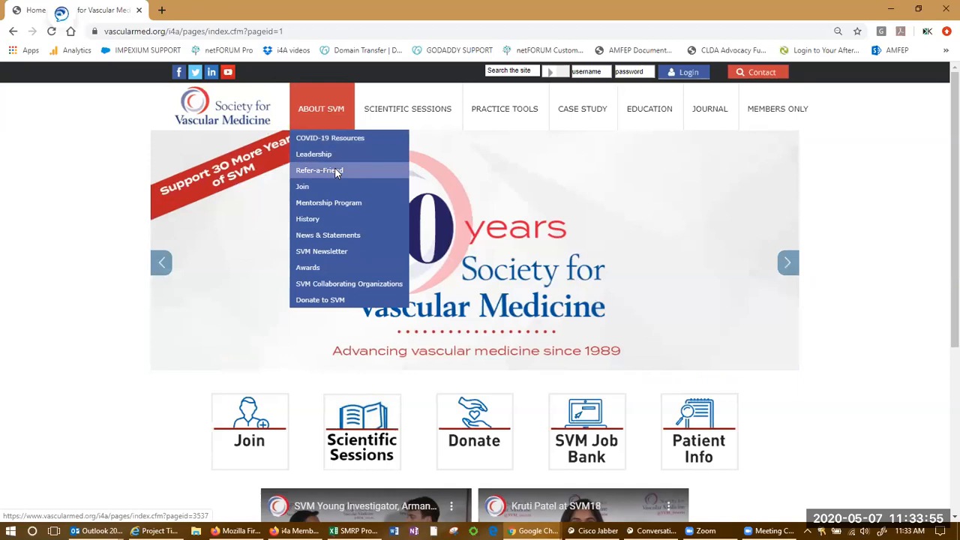
Check the live site's About SVM > Join submenu, then return to the Content Manager.
mouse_move(339, 183)
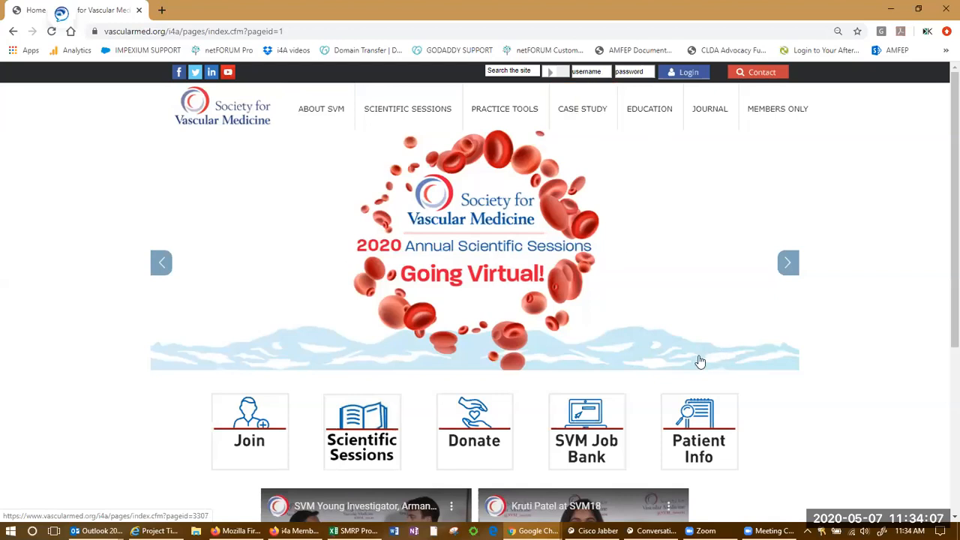
key(alt+Tab)
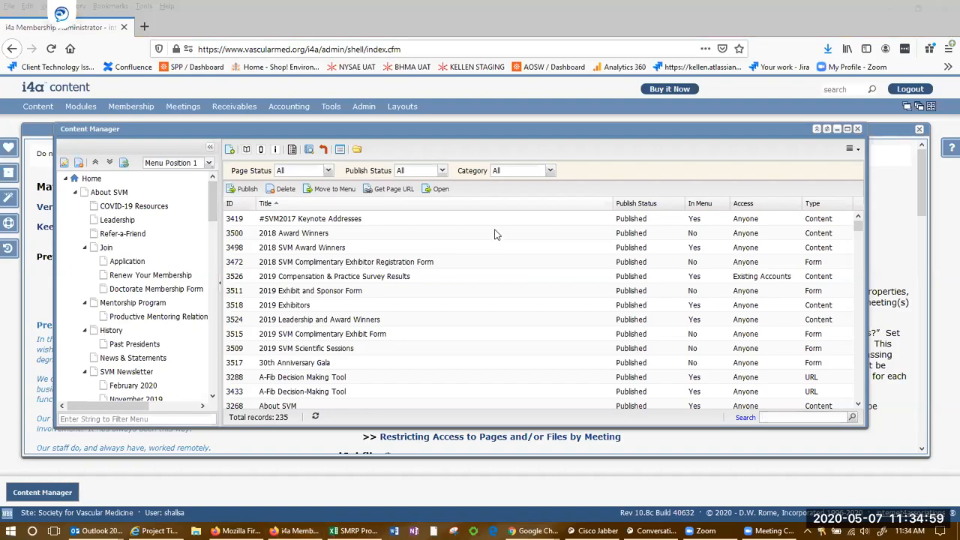
Open the live membership Application page in Chrome from the site menu.
key(alt+Tab)
mouse_move(304, 116)
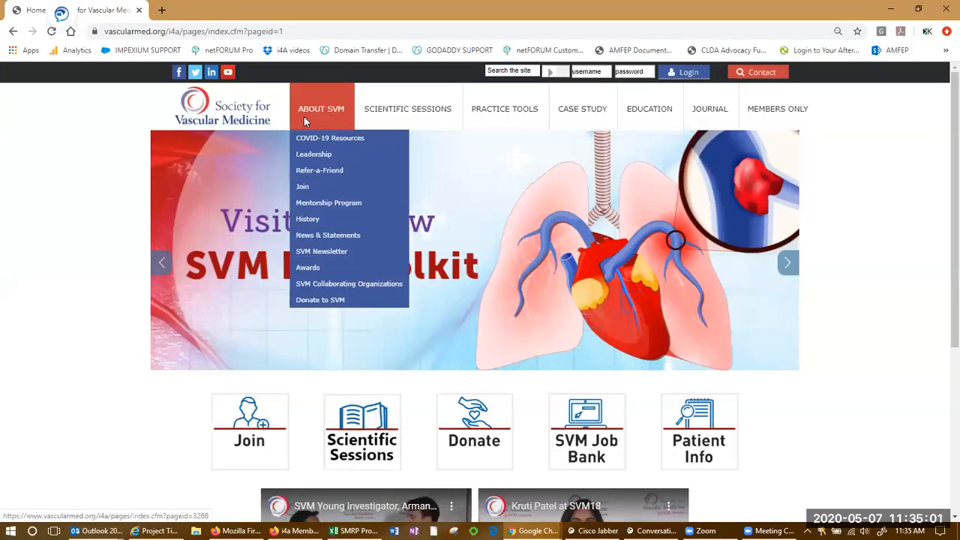
mouse_move(331, 189)
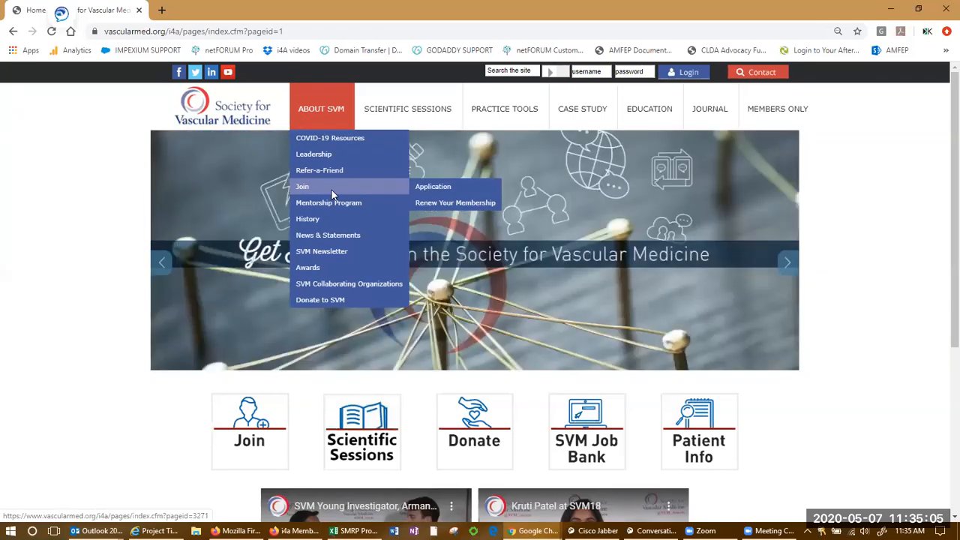
click(440, 189)
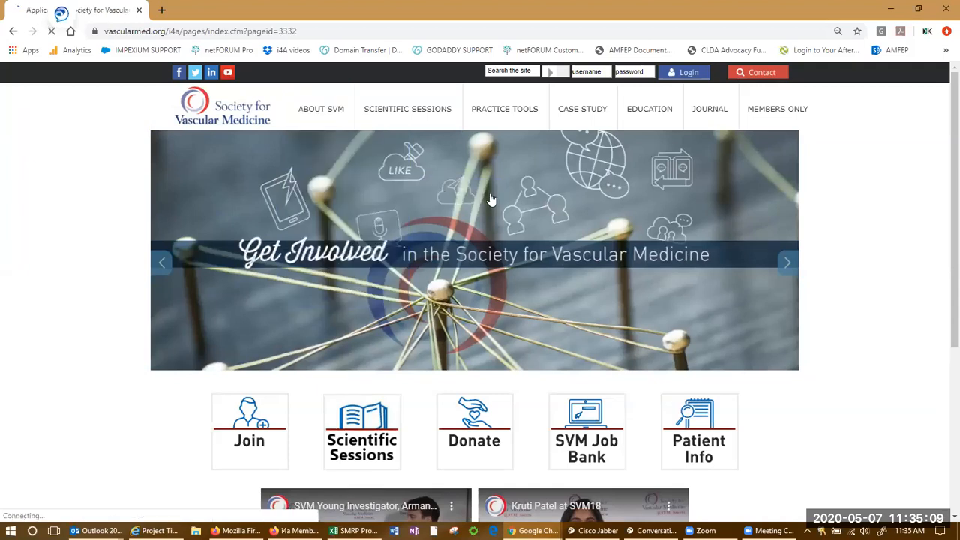
scroll(270, 359, down, 1)
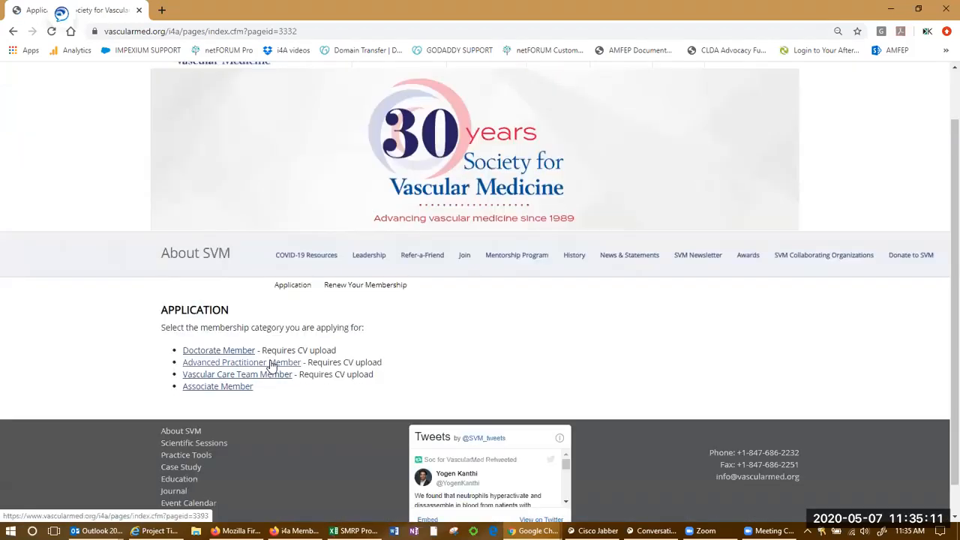
Select the page ID 3332 at the end of the Application page's web address.
key(alt+Tab)
key(alt+Tab)
key(Tab)
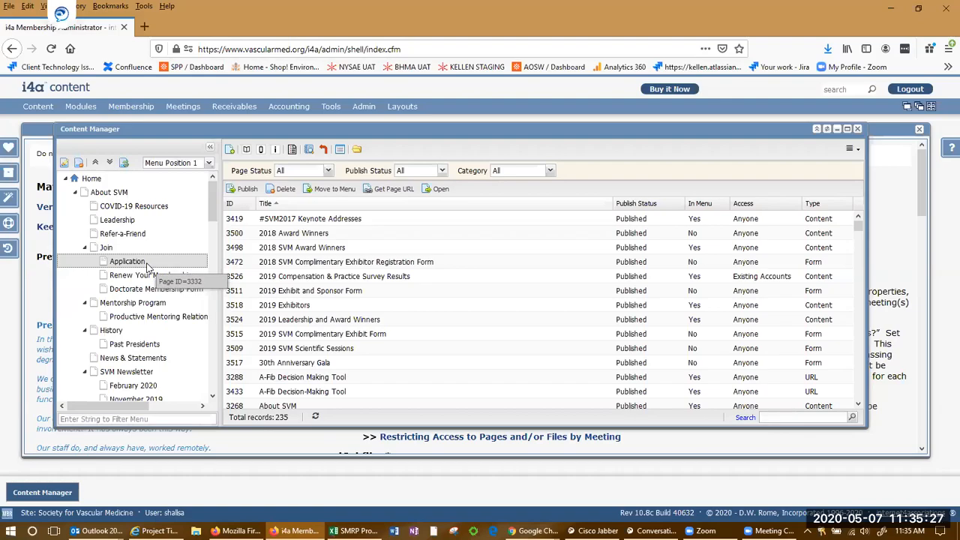
key(alt+Tab)
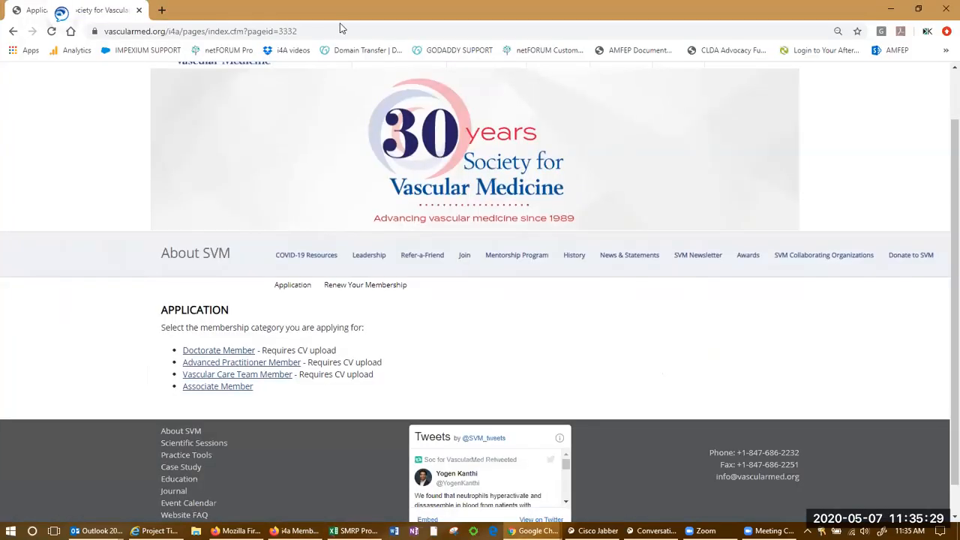
drag(310, 31, 282, 31)
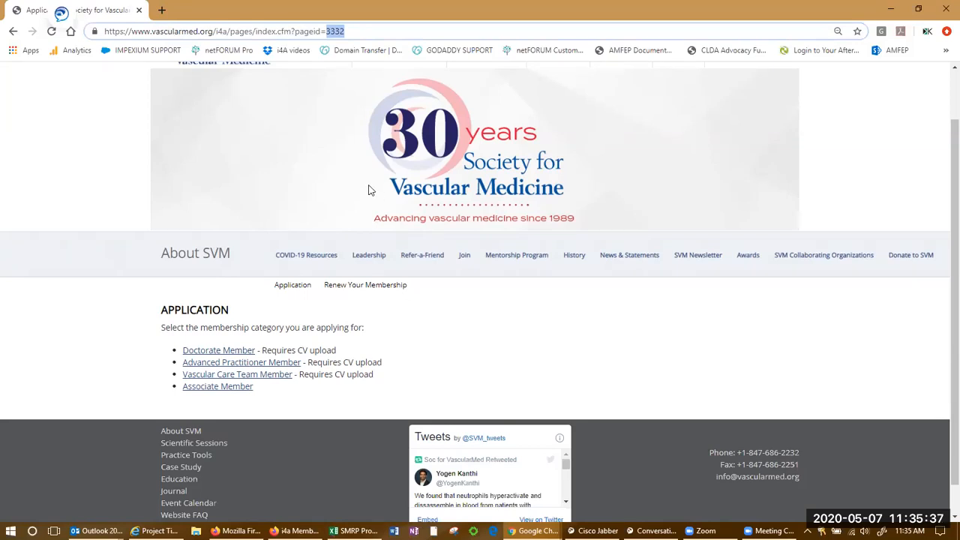
Search the Content Manager page list for 3332 to show only the Application page.
key(alt+Tab)
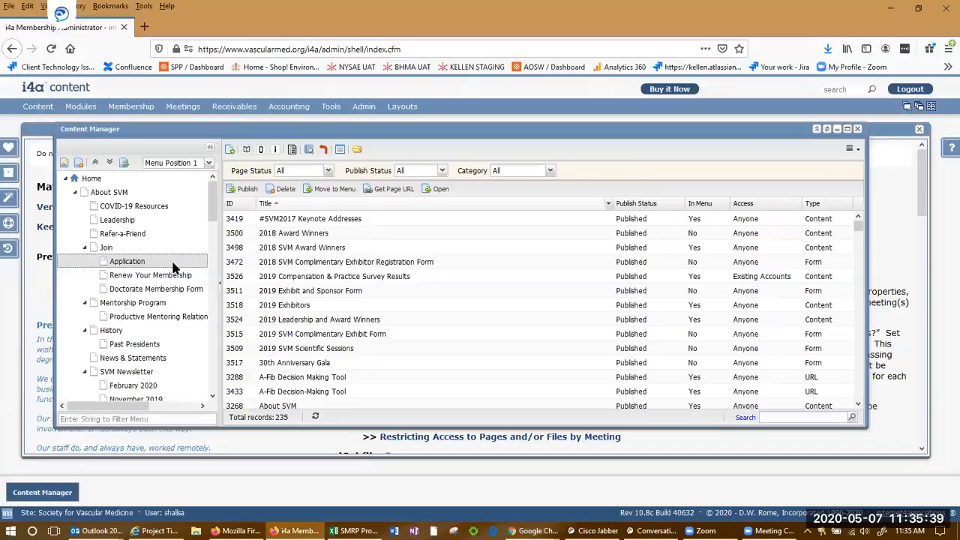
scroll(171, 268, down, 10)
scroll(171, 268, up, 10)
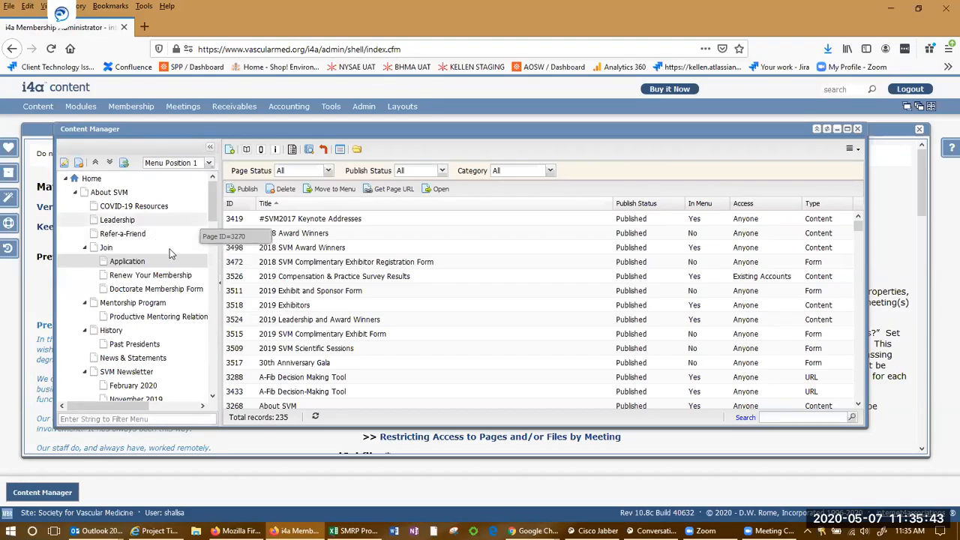
scroll(161, 307, down, 5)
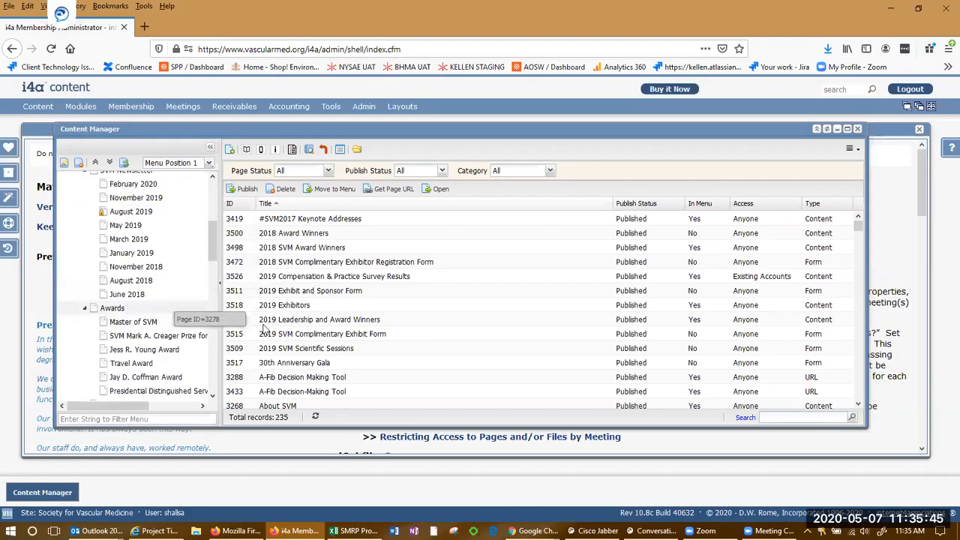
click(789, 417)
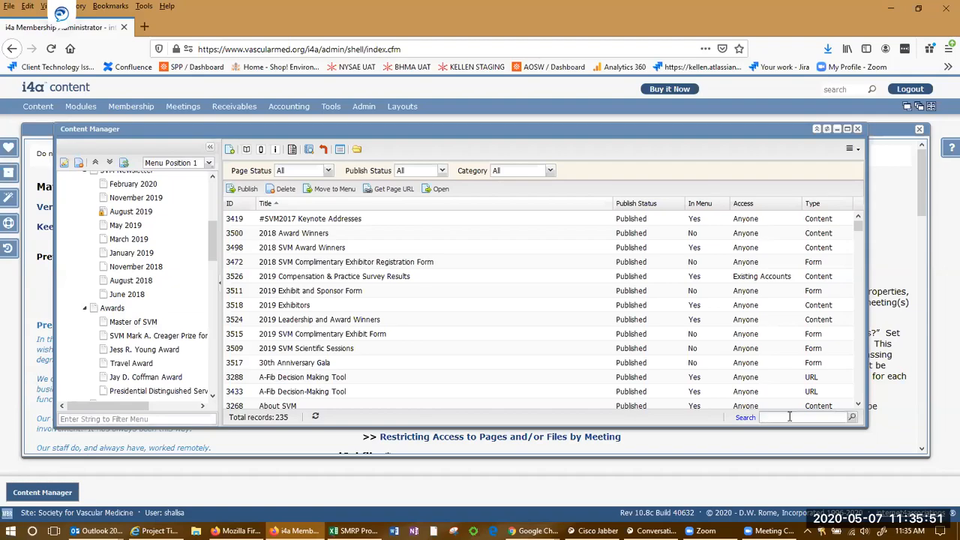
text(3332)
key(Return)
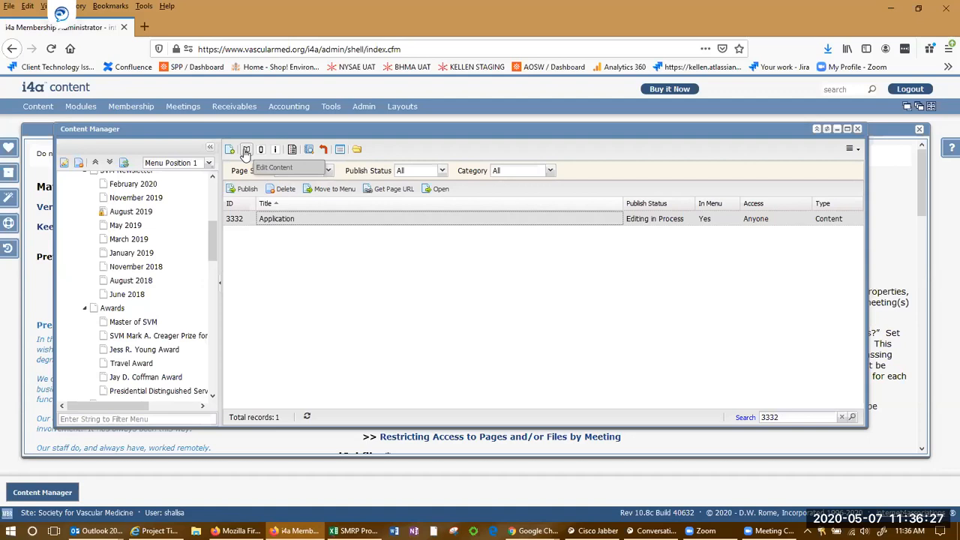
Open the Application page content for editing and compare its member categories with the live page.
click(246, 150)
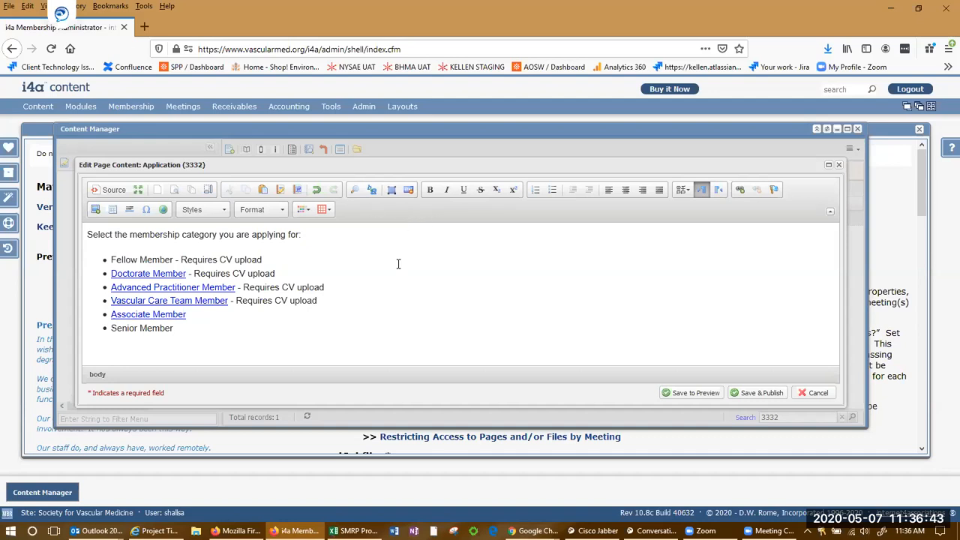
click(304, 316)
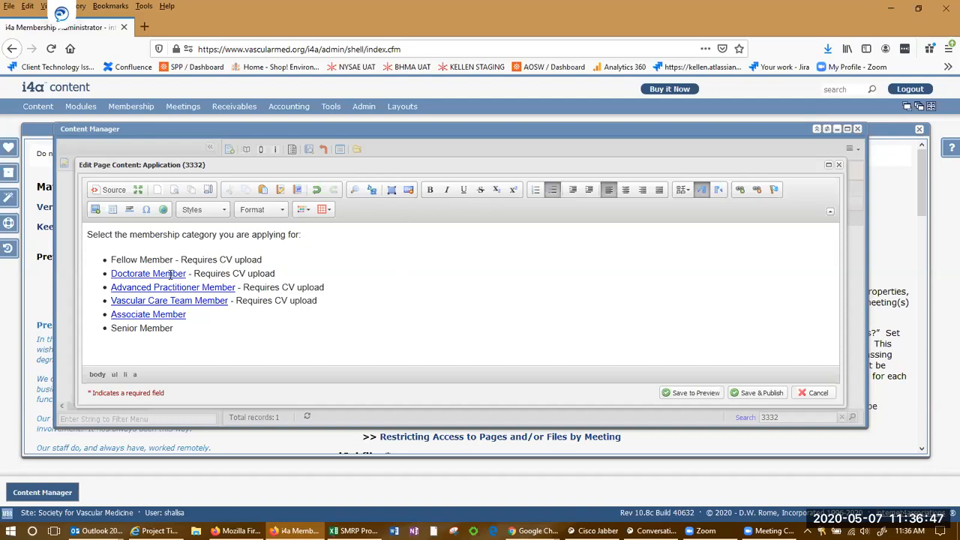
key(alt+Tab)
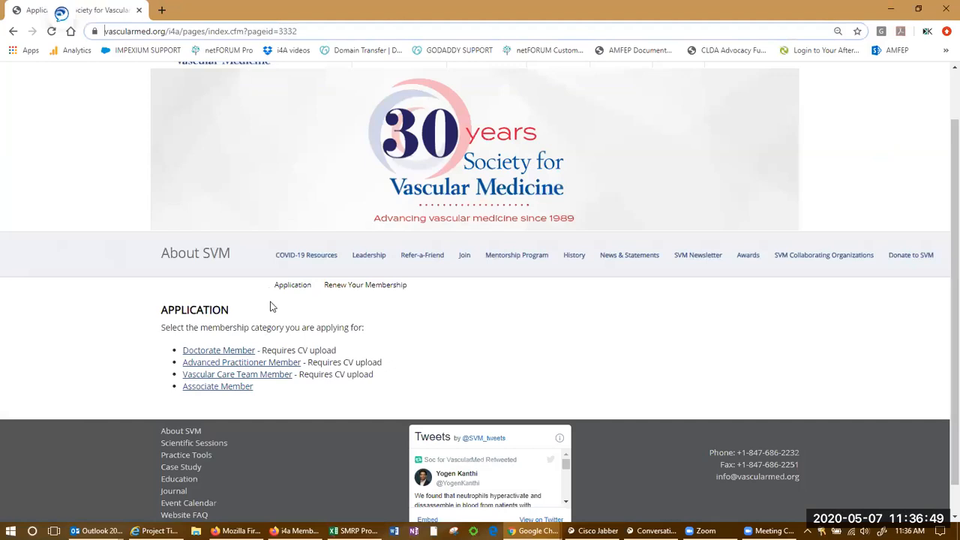
drag(379, 407, 166, 309)
click(440, 331)
key(alt+Tab)
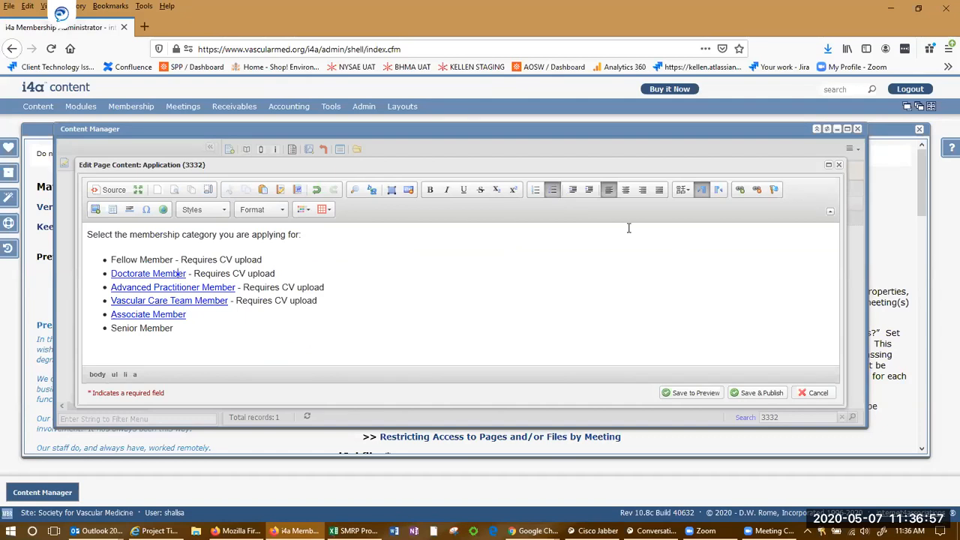
Confirm the Doctorate Member link targets pageid 3415, cancel unchanged, and follow it on the live page.
click(738, 192)
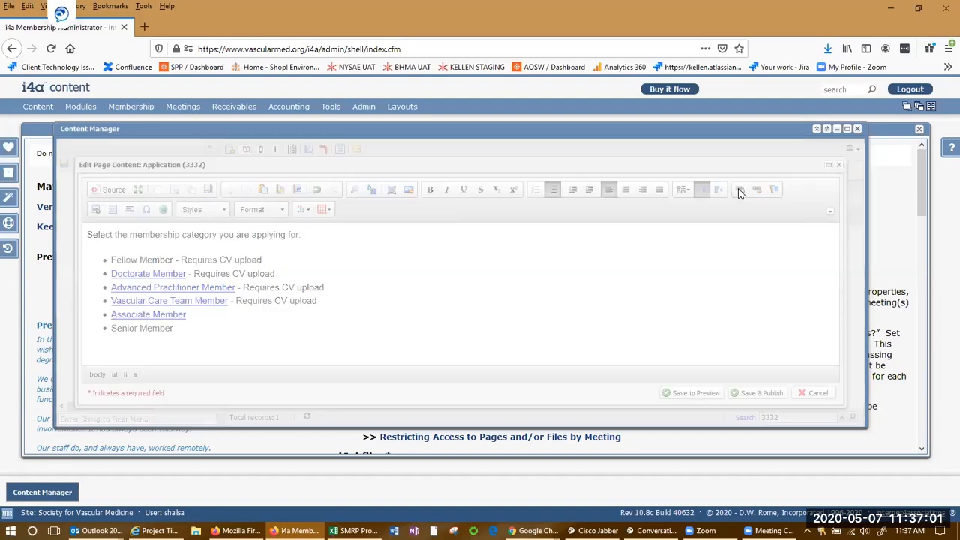
click(550, 301)
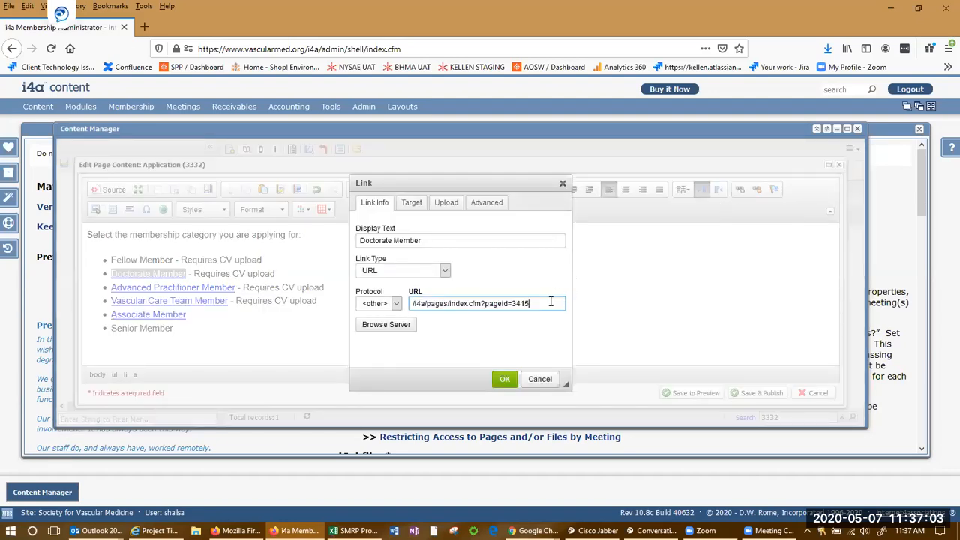
drag(550, 302, 512, 303)
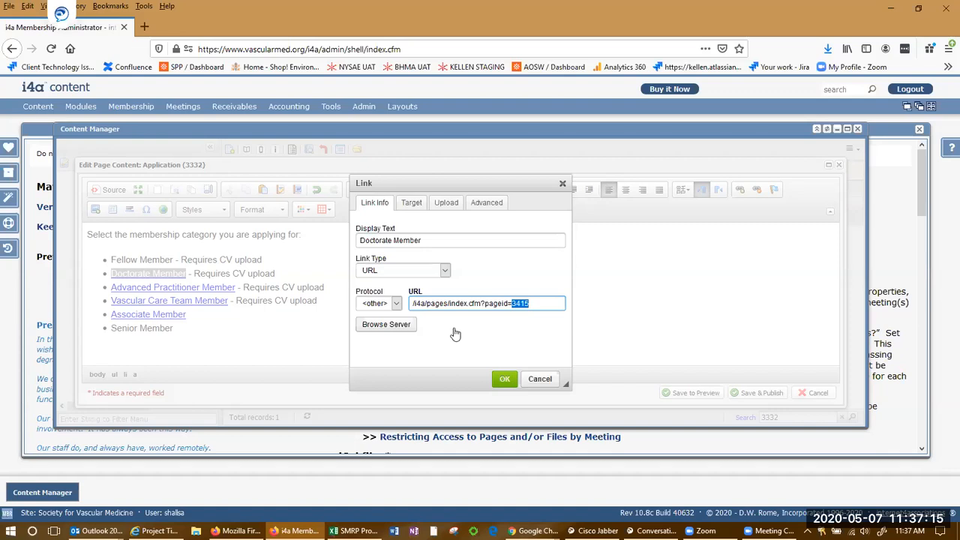
click(485, 303)
drag(535, 303, 399, 304)
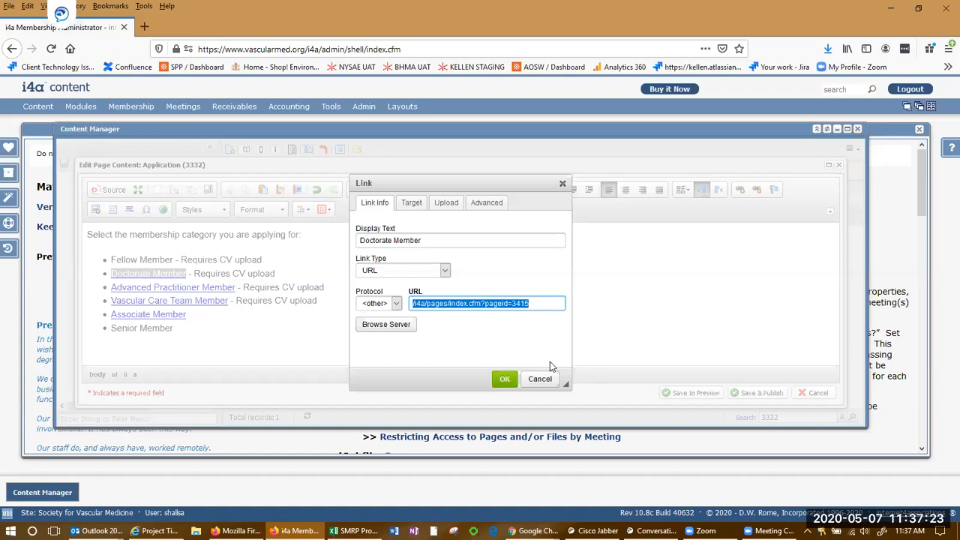
click(538, 379)
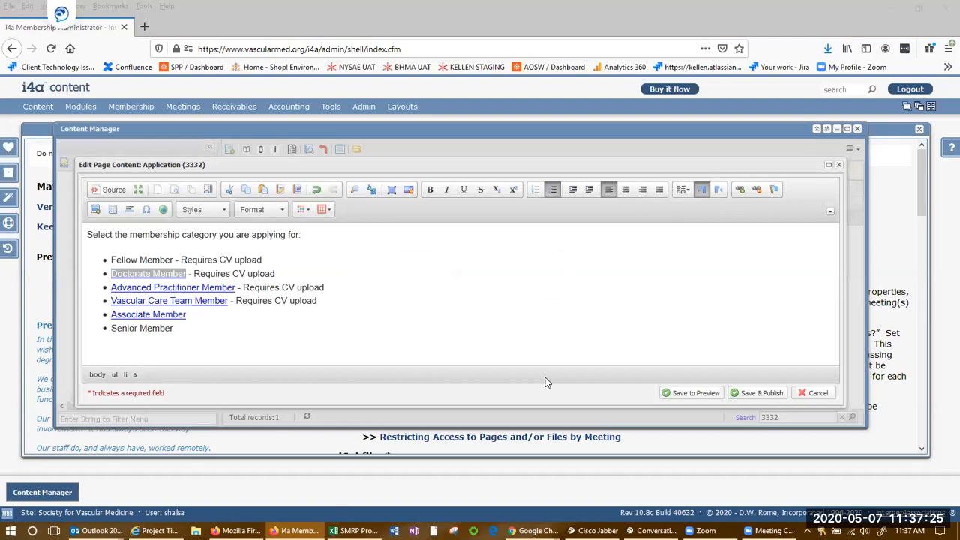
key(alt+Tab)
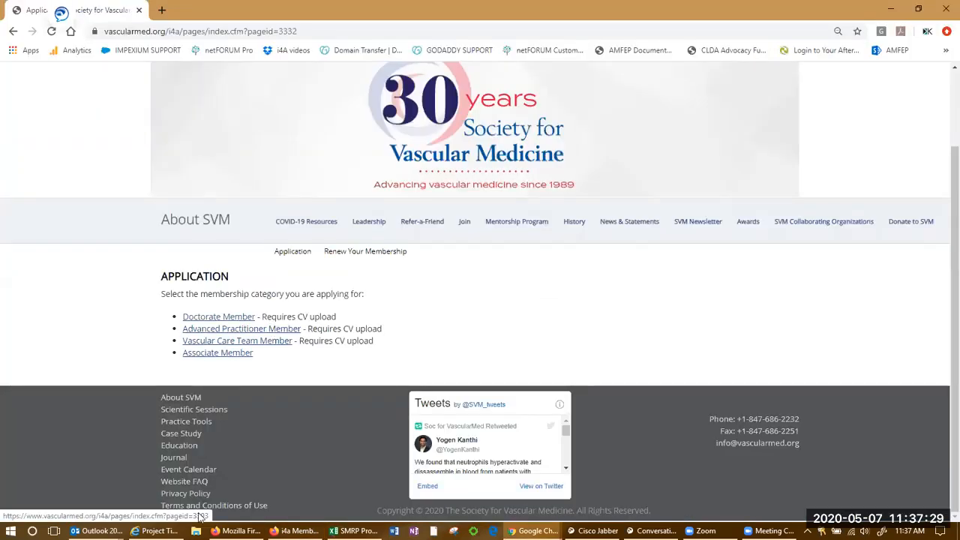
click(226, 317)
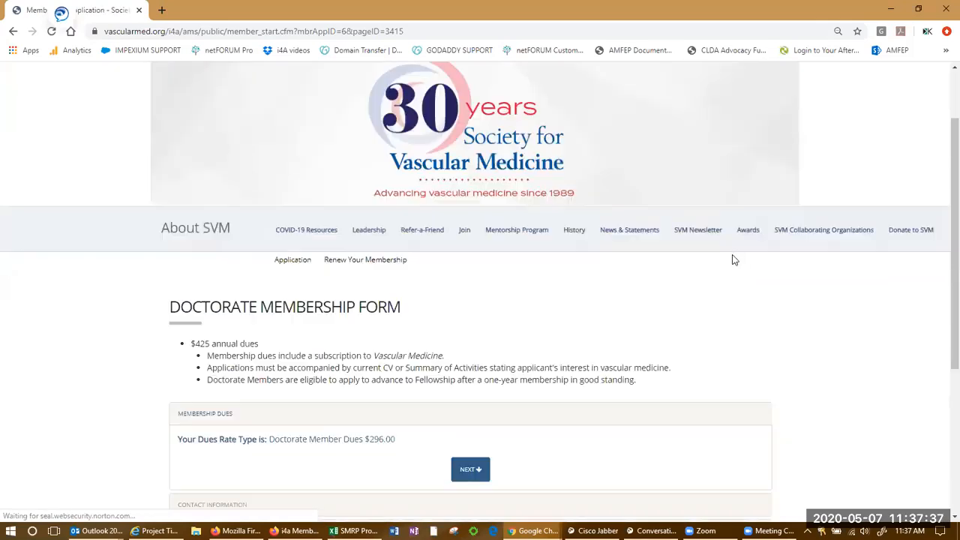
Look over the live Doctorate Membership Form, then return to the Application page editor.
scroll(734, 260, down, 1)
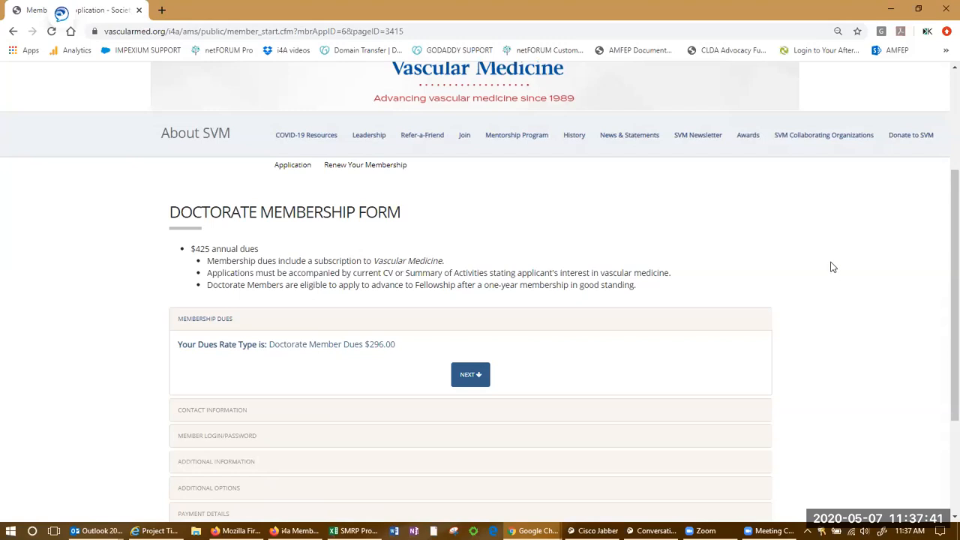
scroll(815, 240, up, 1)
scroll(806, 238, down, 1)
key(alt+Tab)
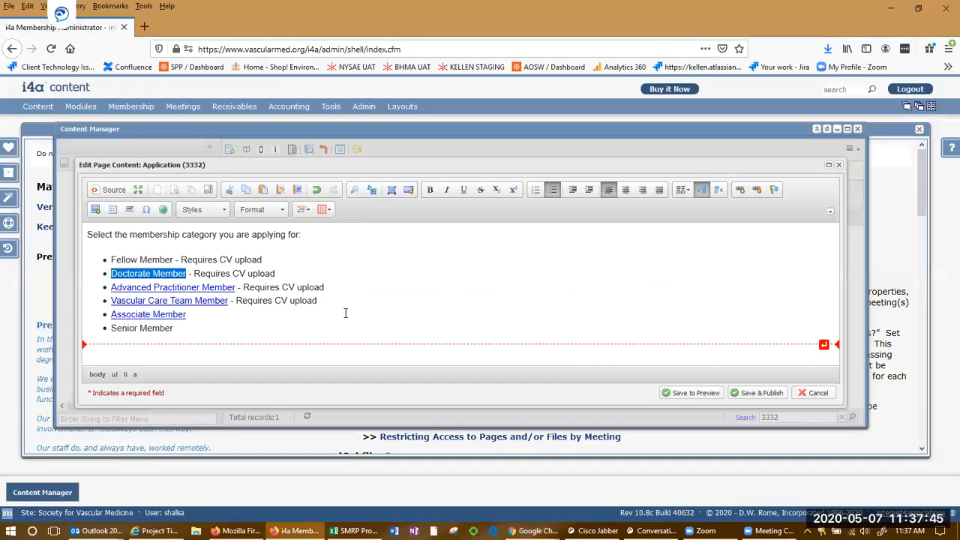
Cancel the Application editor, search the page list for 3415, and select Doctorate Membership Form.
click(815, 393)
drag(794, 413, 640, 408)
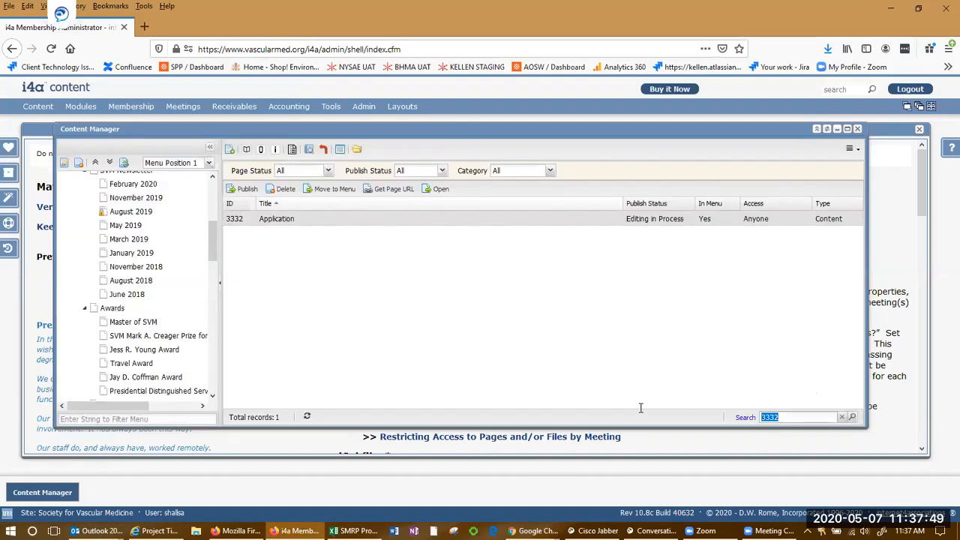
text(3415)
key(Return)
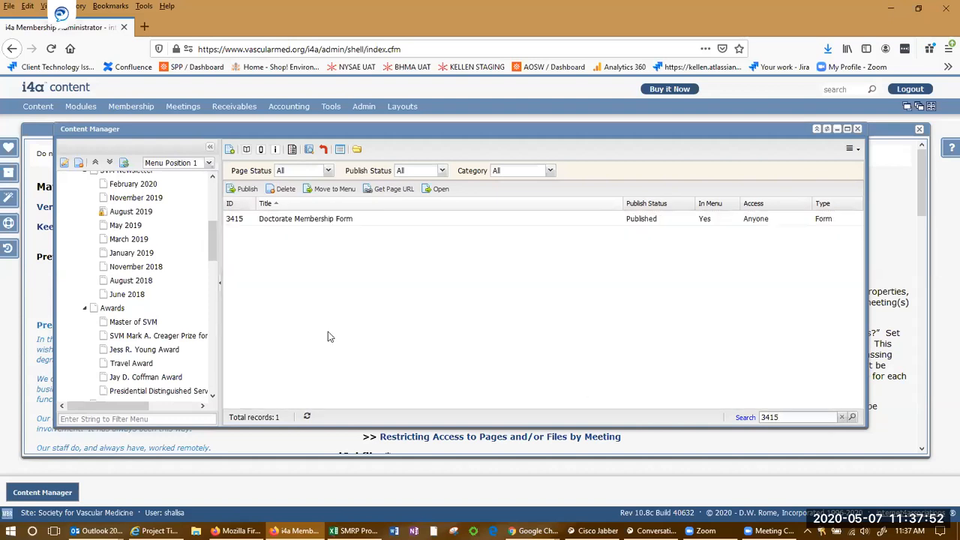
click(321, 220)
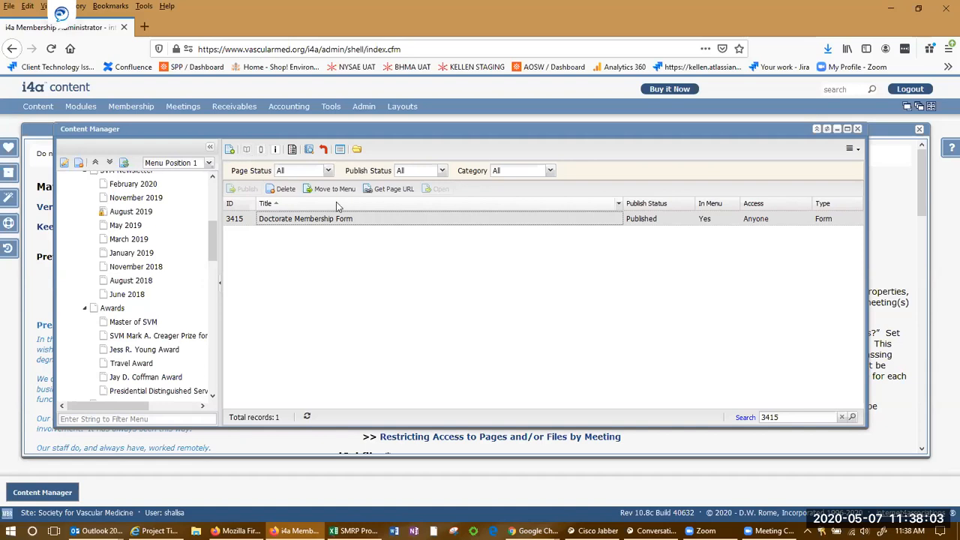
mouse_move(339, 222)
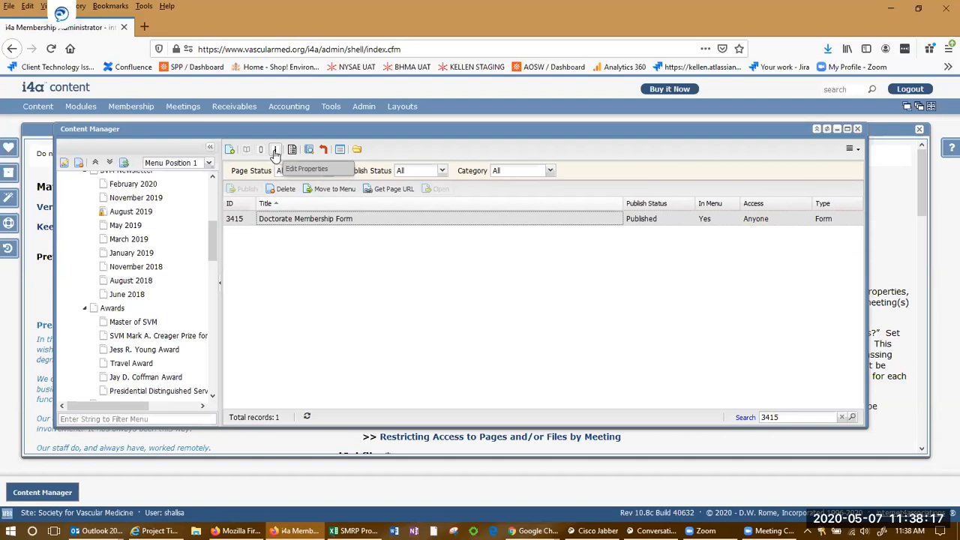
Open page 3415's properties on Content Options, showing the SVM Doctorate Membership (6) form source.
click(275, 151)
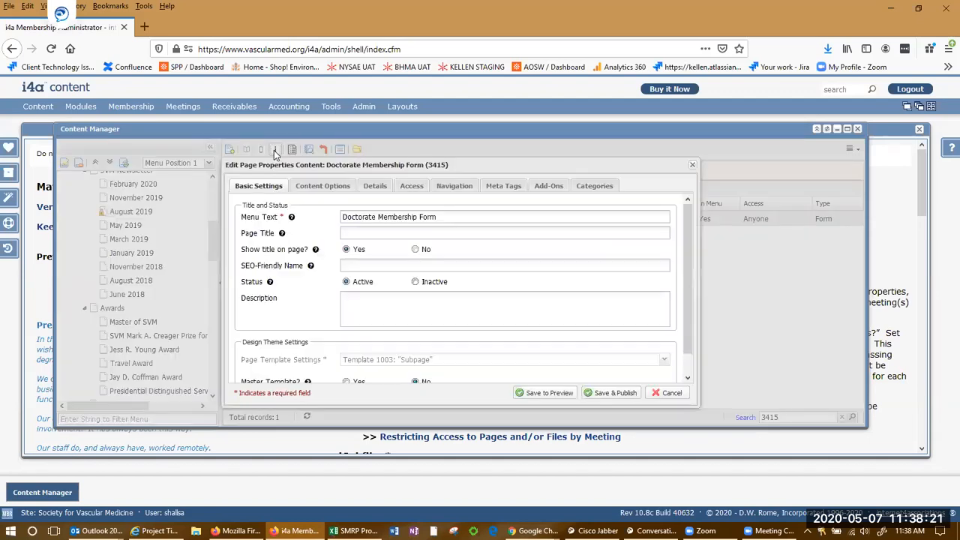
click(322, 188)
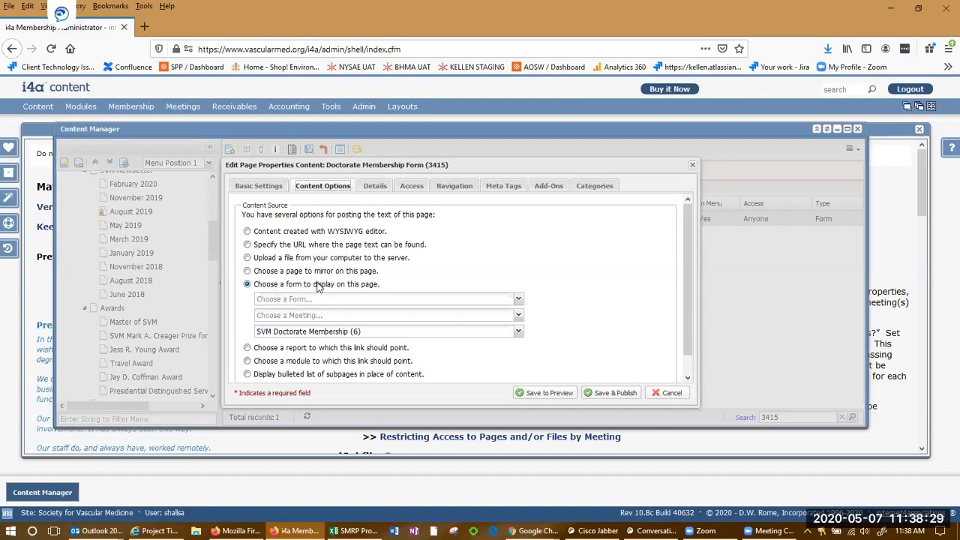
drag(379, 331, 243, 328)
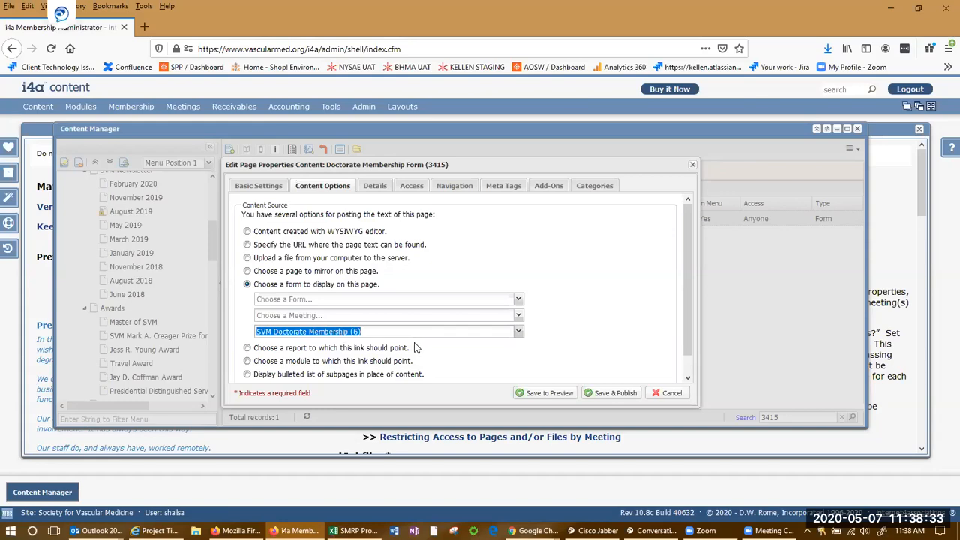
click(367, 331)
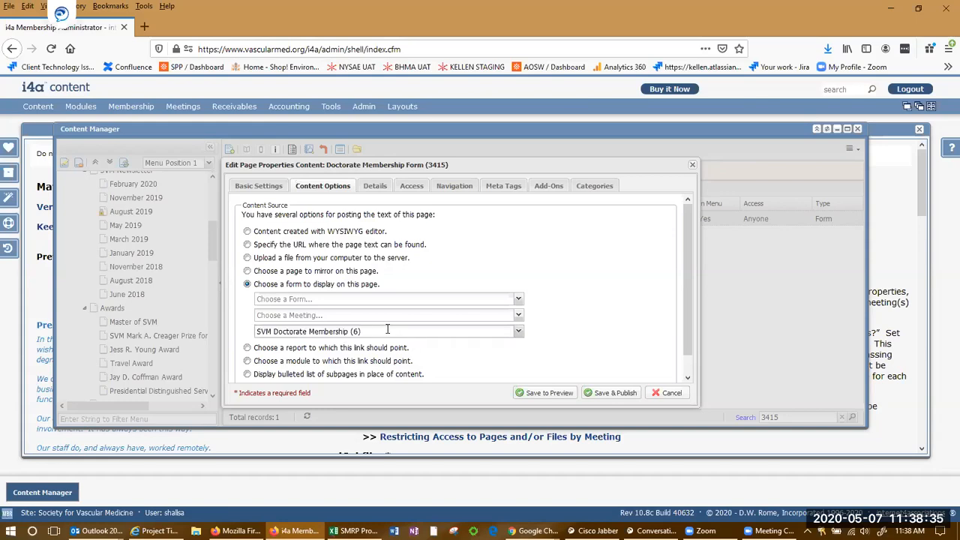
click(349, 315)
click(343, 298)
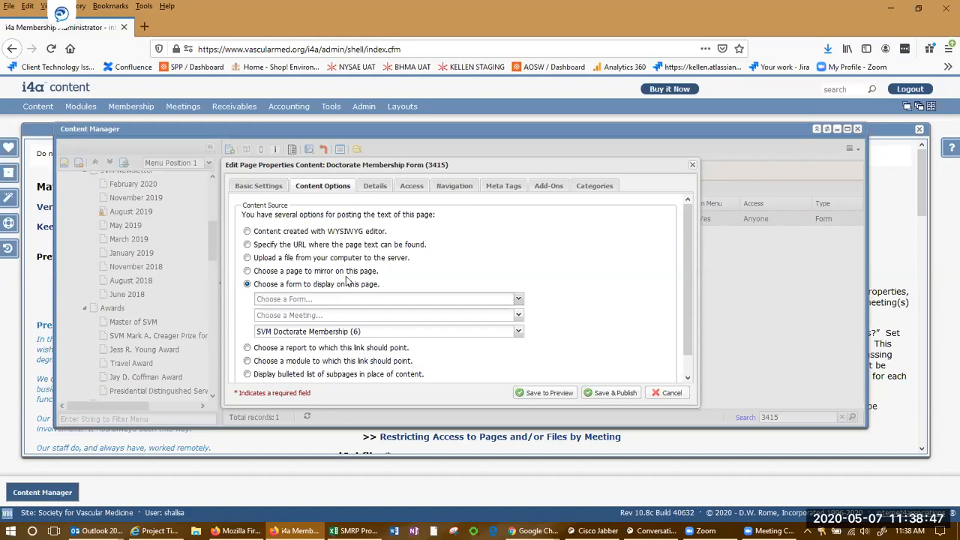
mouse_move(331, 106)
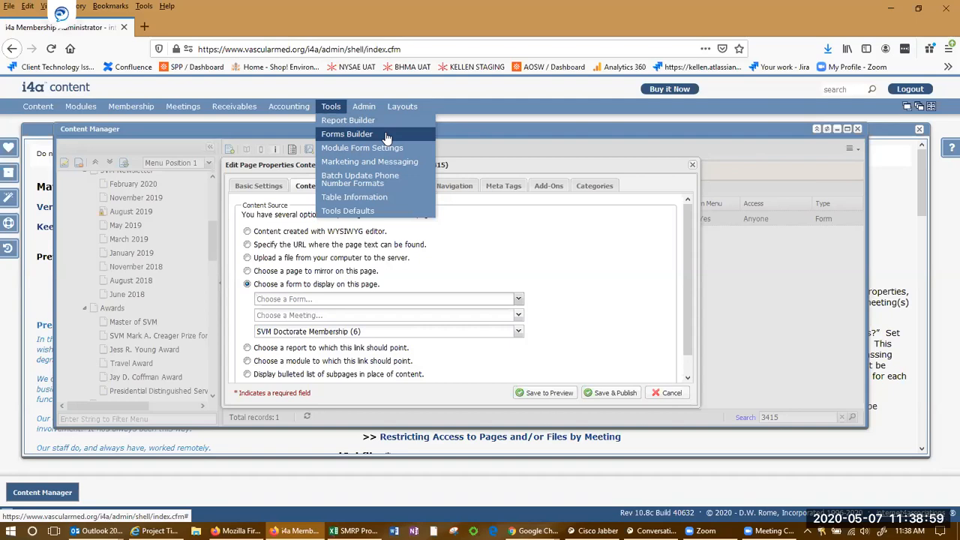
click(316, 315)
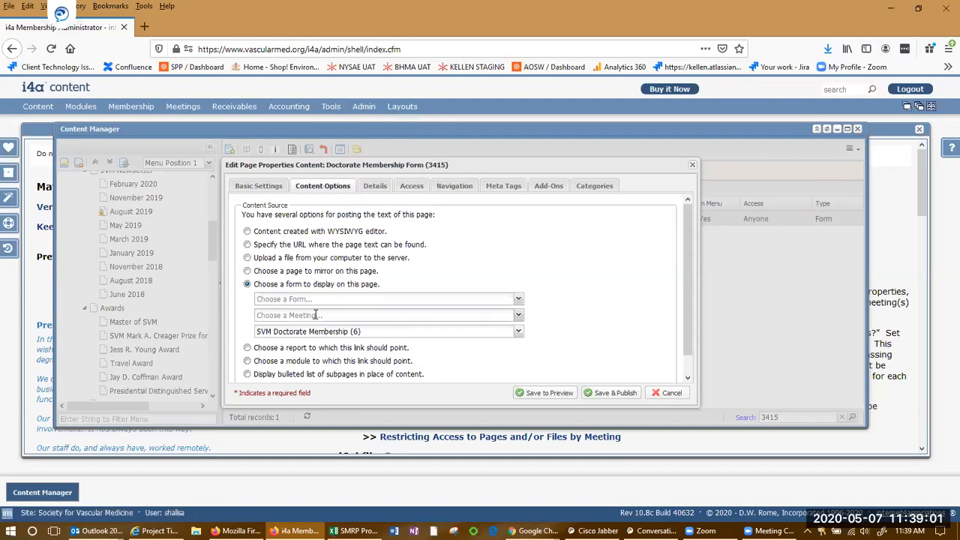
click(183, 107)
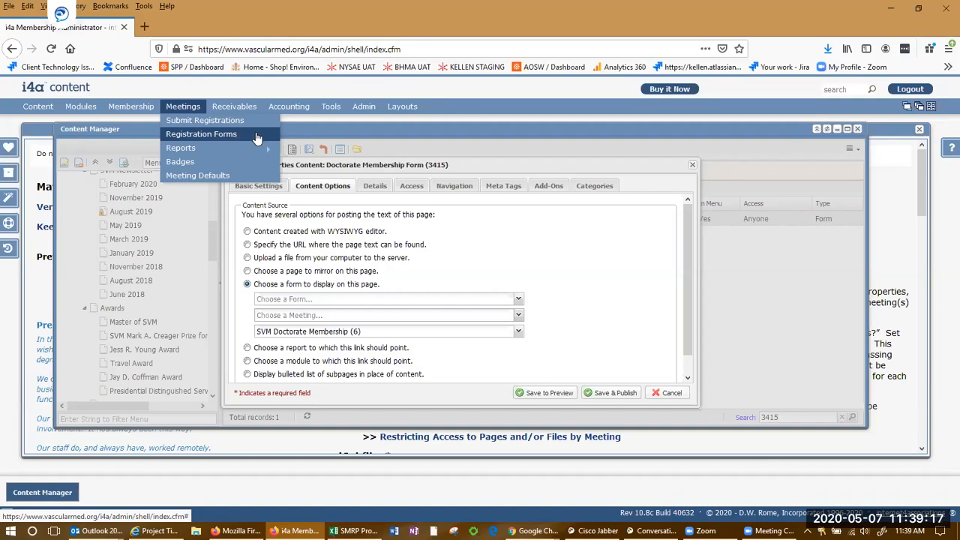
click(517, 315)
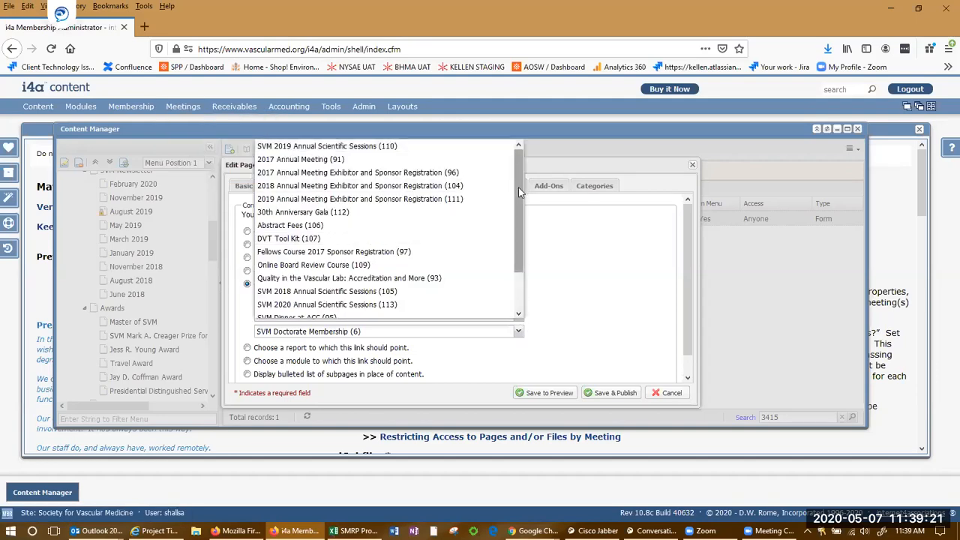
drag(519, 209, 509, 176)
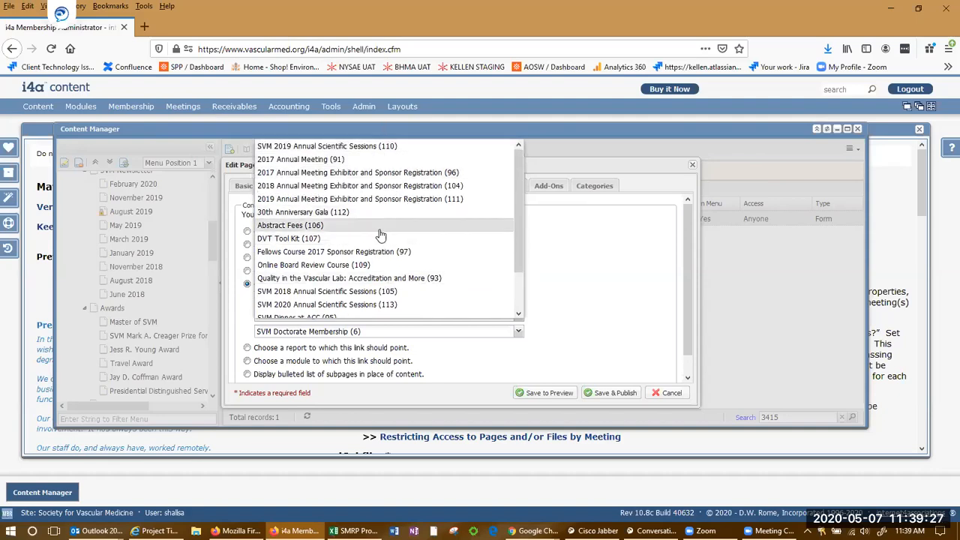
click(653, 287)
click(516, 300)
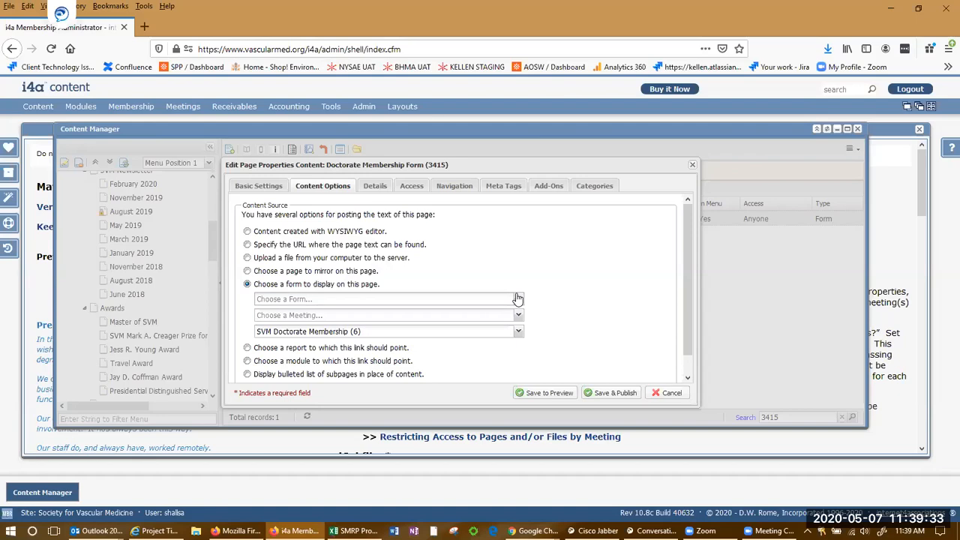
click(516, 298)
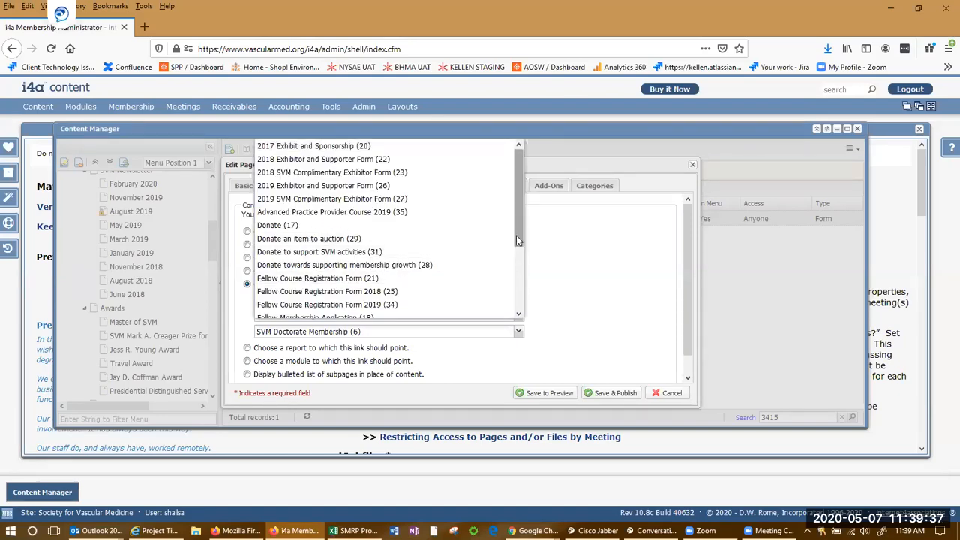
scroll(515, 235, down, 2)
click(602, 259)
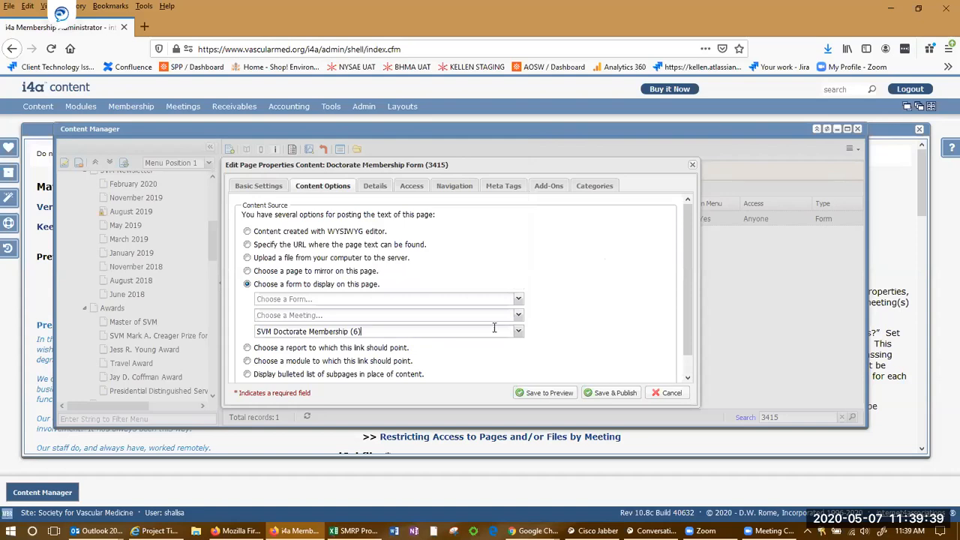
click(518, 330)
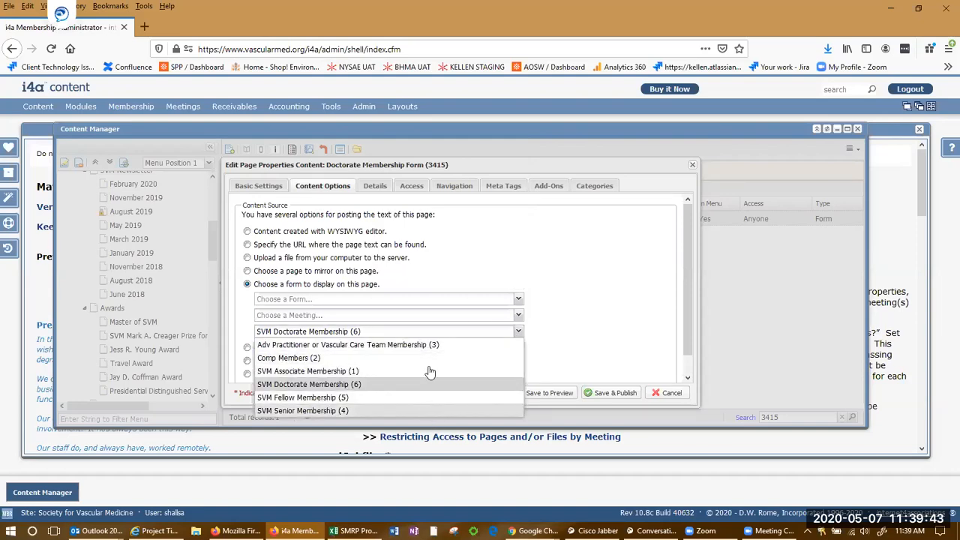
Keep SVM Doctorate Membership, then view the previous live page in Chrome.
click(637, 305)
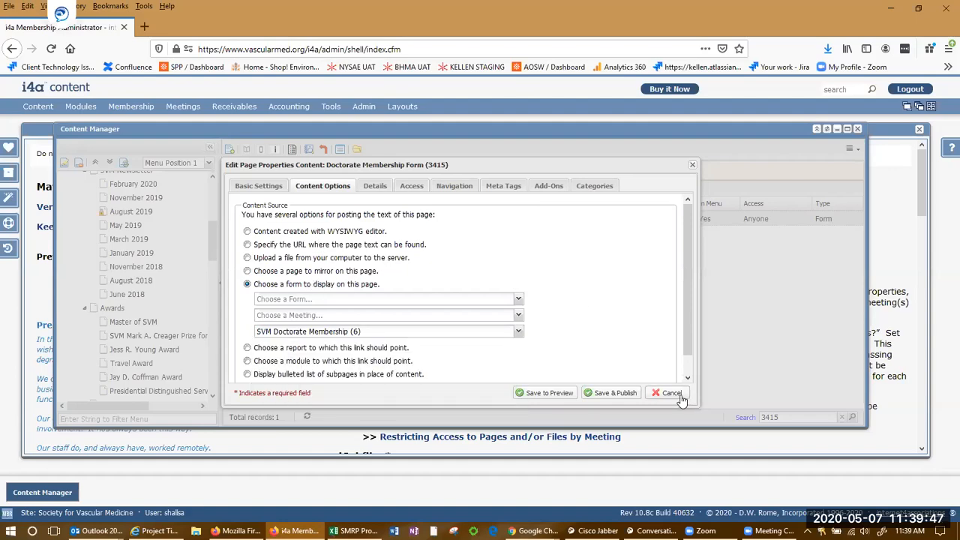
key(alt+Tab)
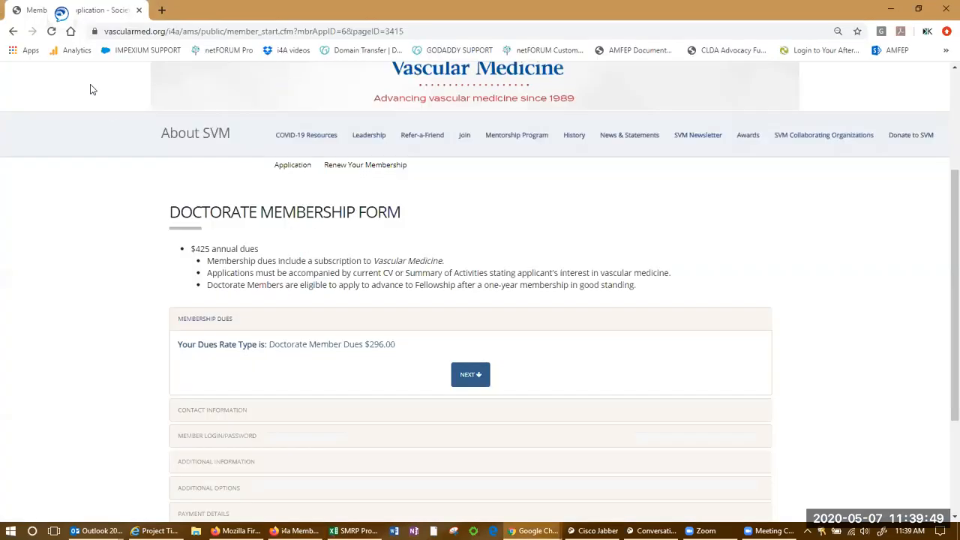
click(11, 33)
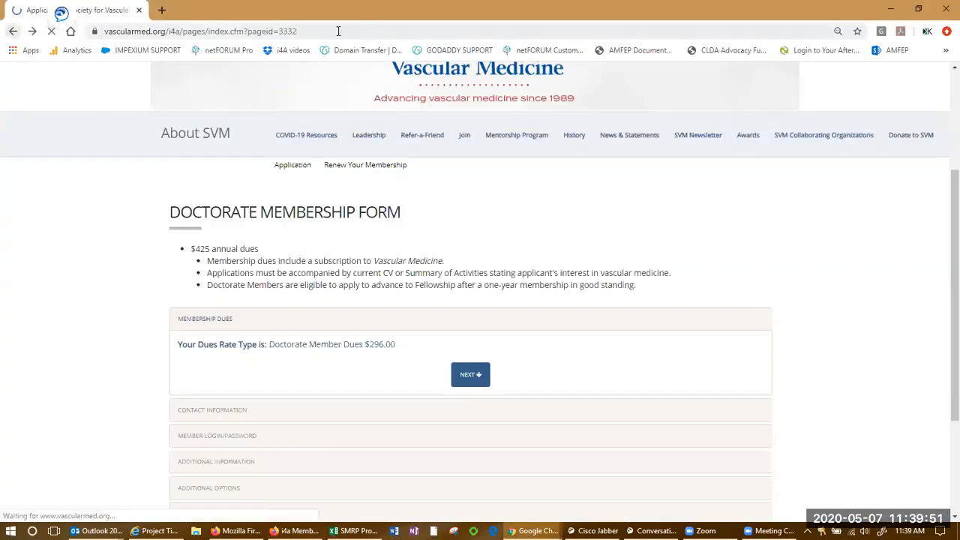
key(alt+Tab)
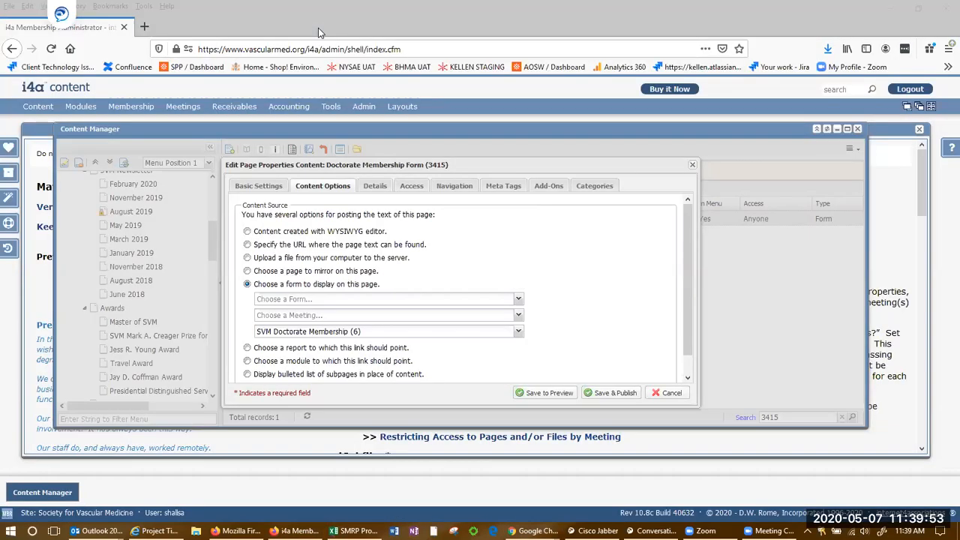
Cancel page 3415's properties and search the page list for ID 3332, Application.
click(670, 392)
click(722, 417)
text(3332)
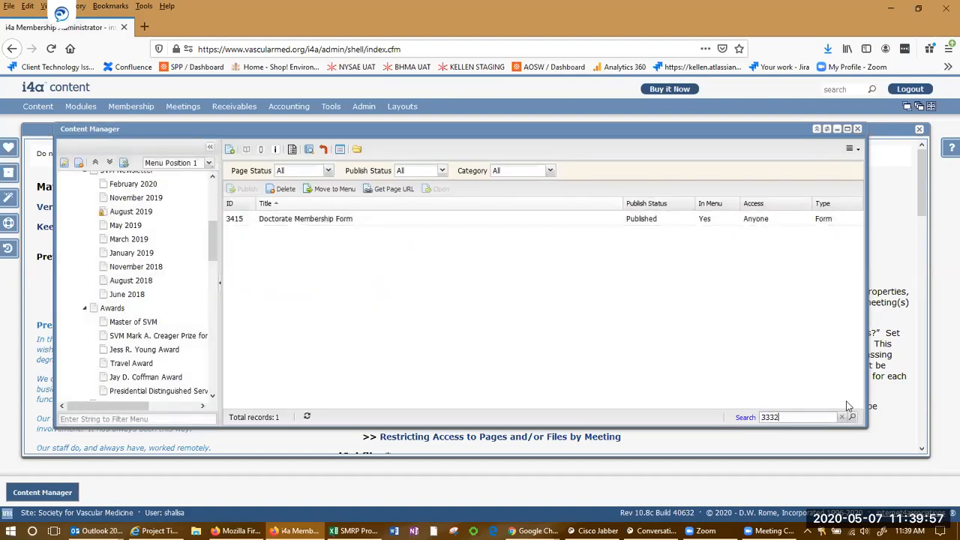
click(851, 417)
click(281, 225)
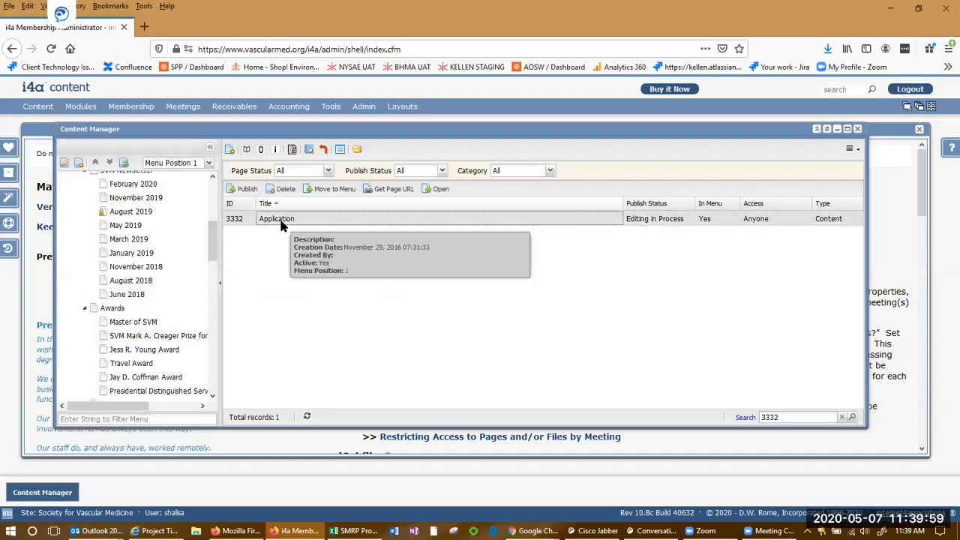
Save and publish the Application page (3332) from its properties.
click(275, 150)
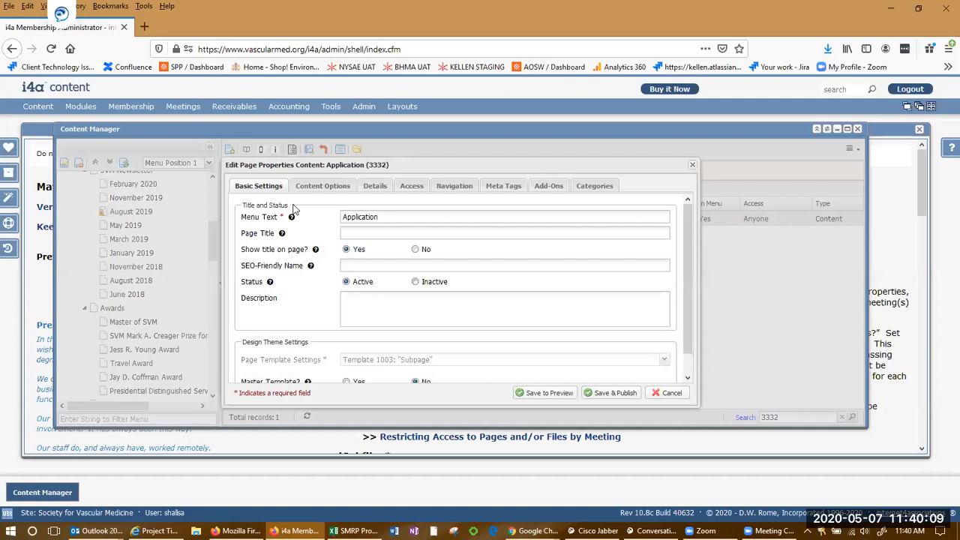
click(314, 187)
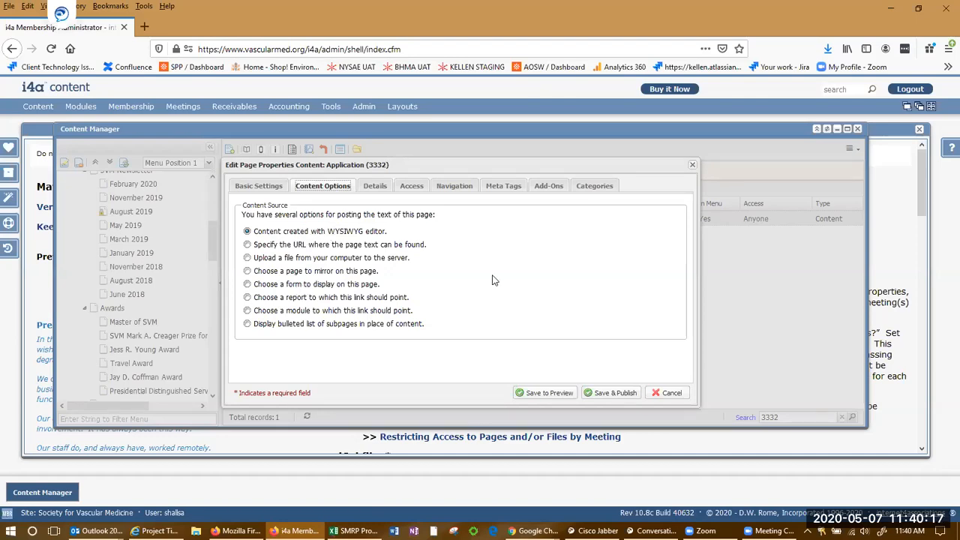
click(617, 395)
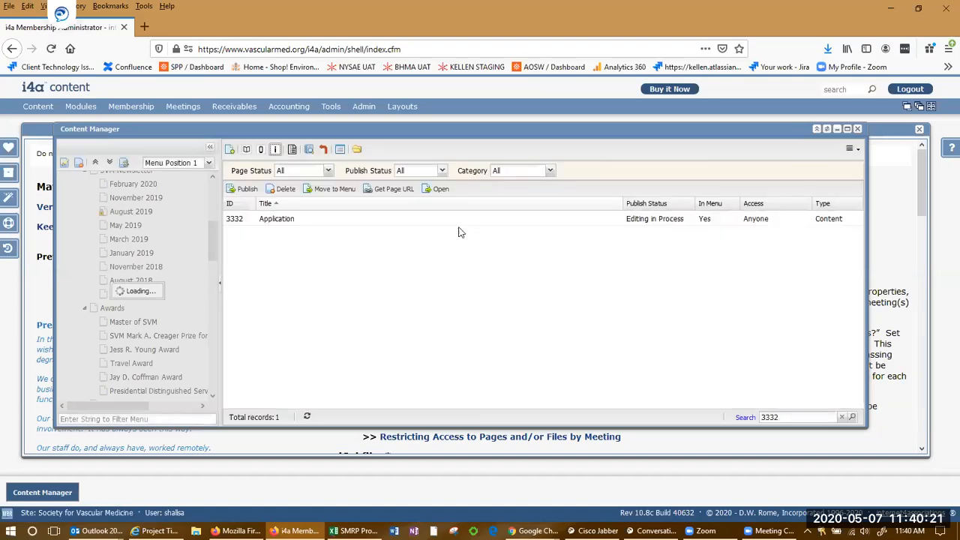
click(293, 219)
Review the Application page's content and close the editor unchanged.
click(246, 150)
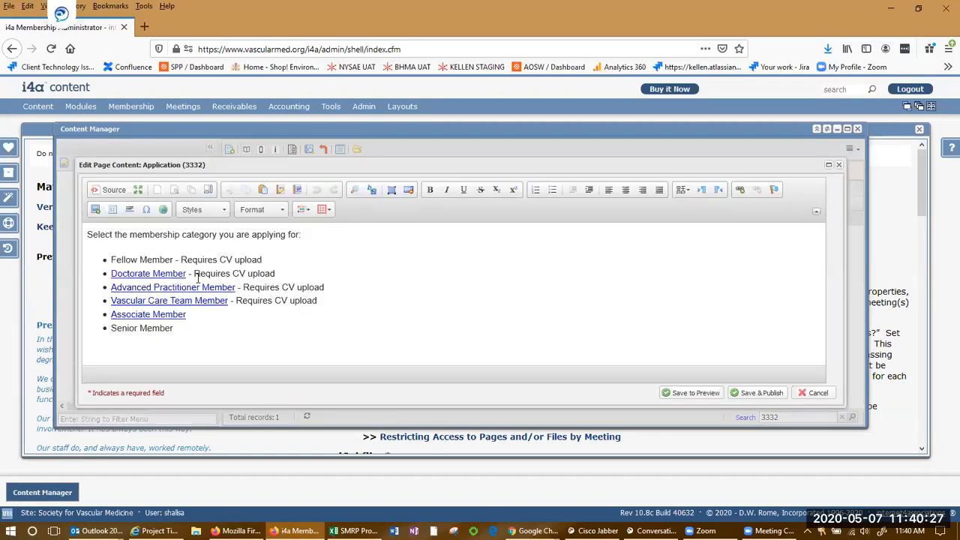
click(811, 392)
click(320, 222)
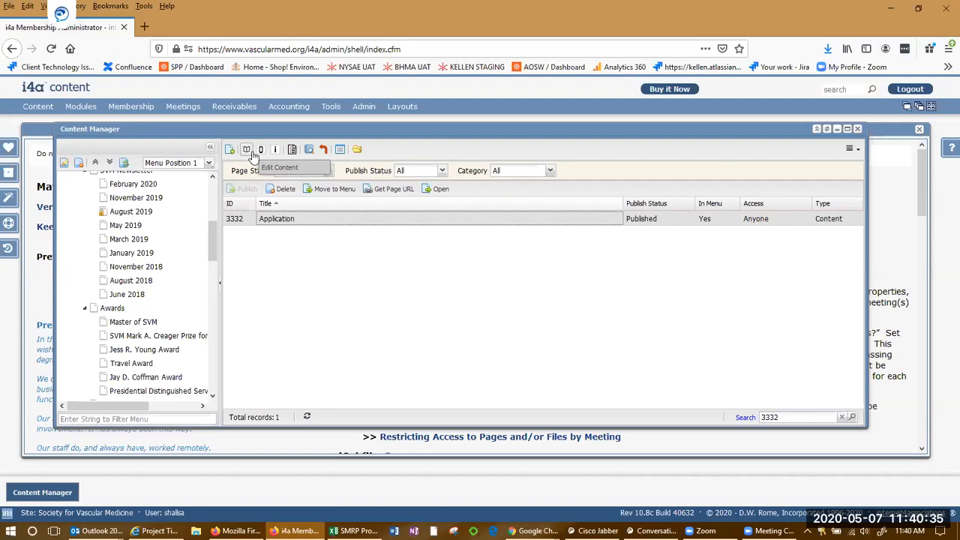
click(275, 152)
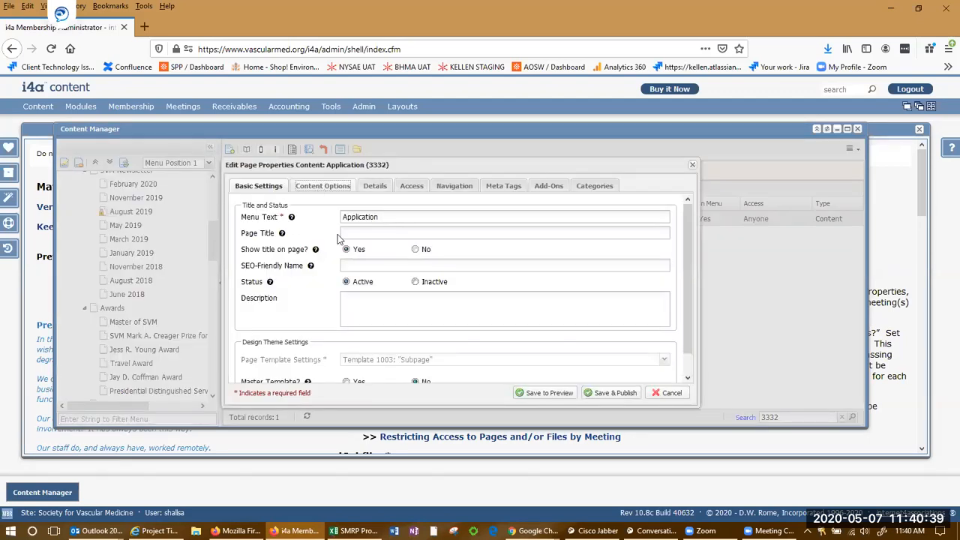
click(320, 191)
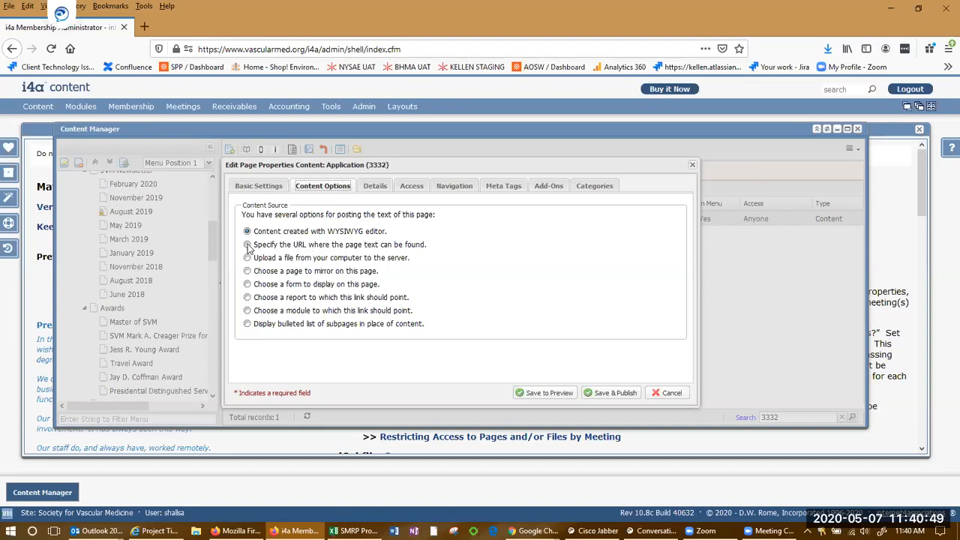
click(248, 245)
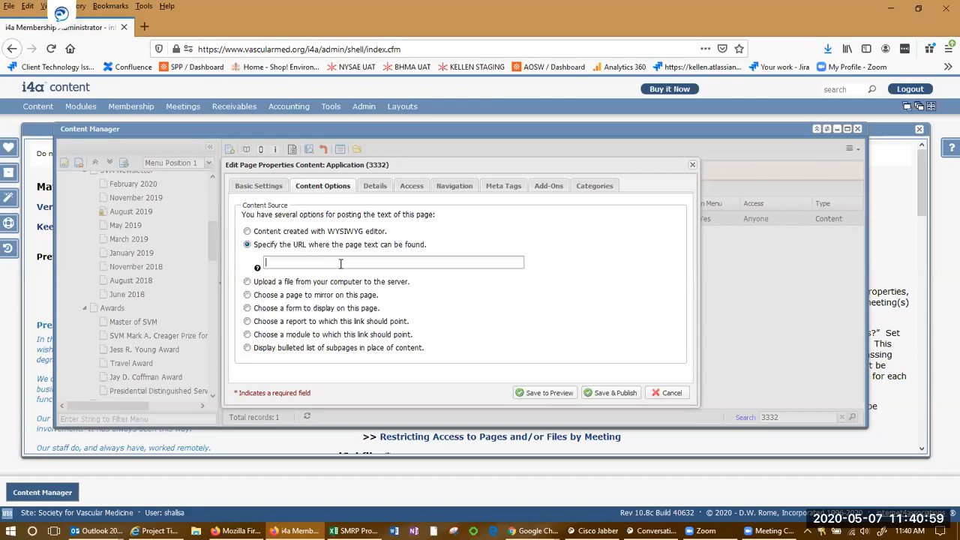
click(248, 281)
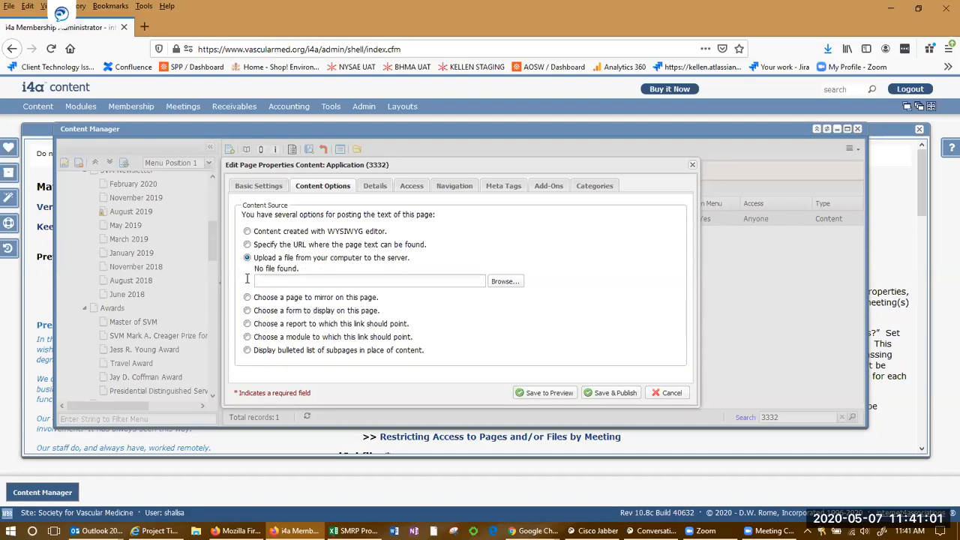
click(314, 279)
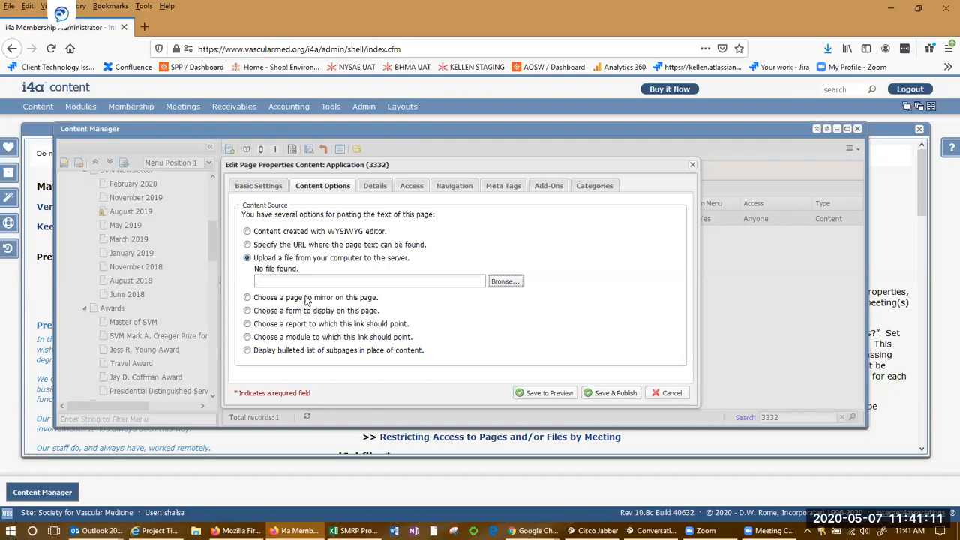
click(248, 245)
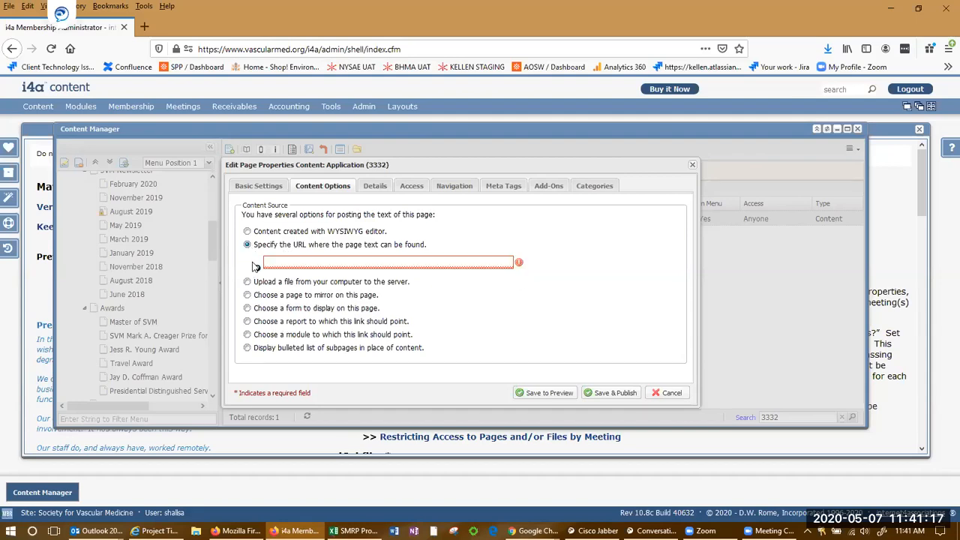
click(245, 283)
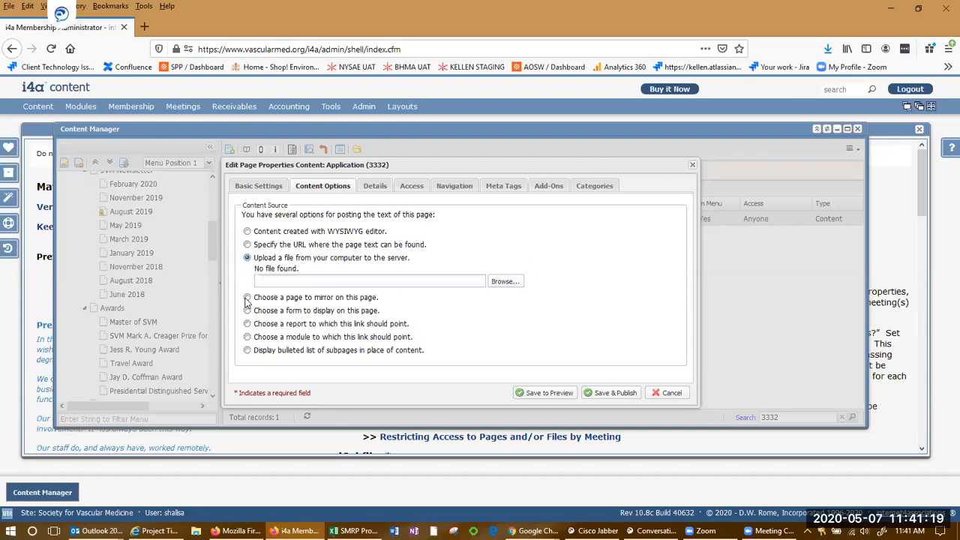
click(248, 311)
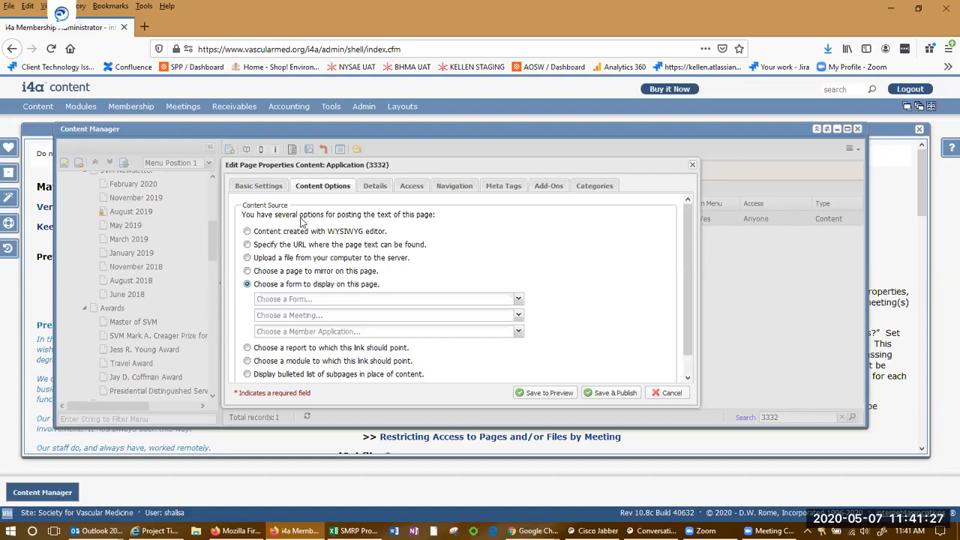
click(268, 191)
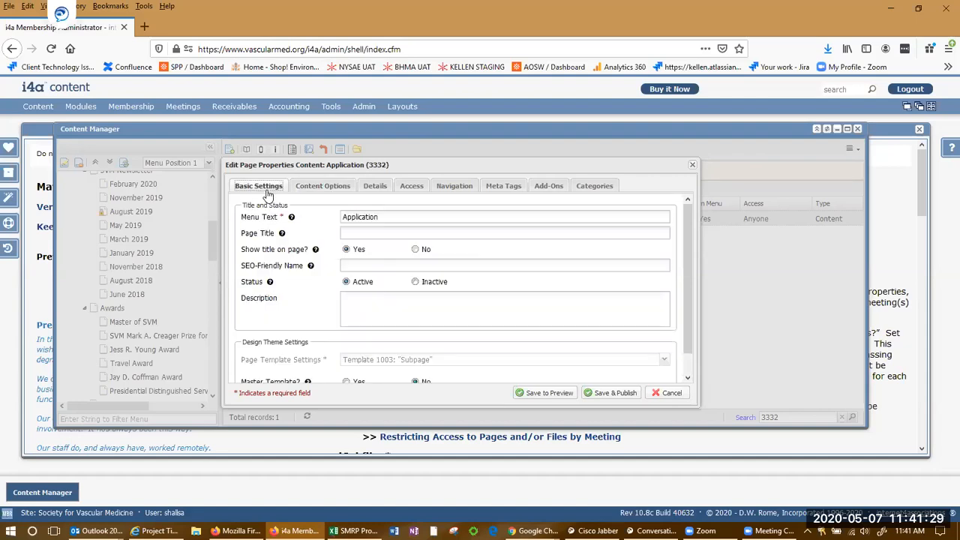
click(306, 191)
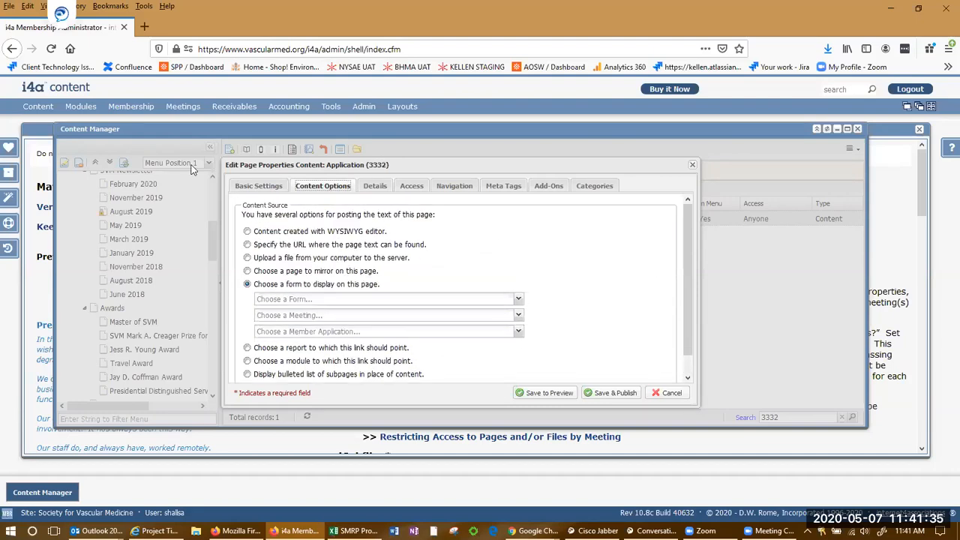
click(267, 191)
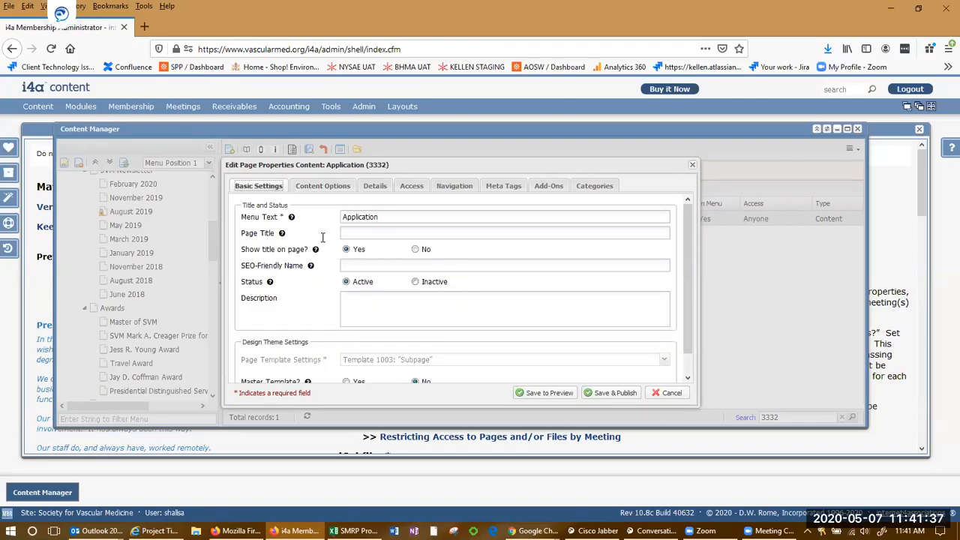
click(671, 393)
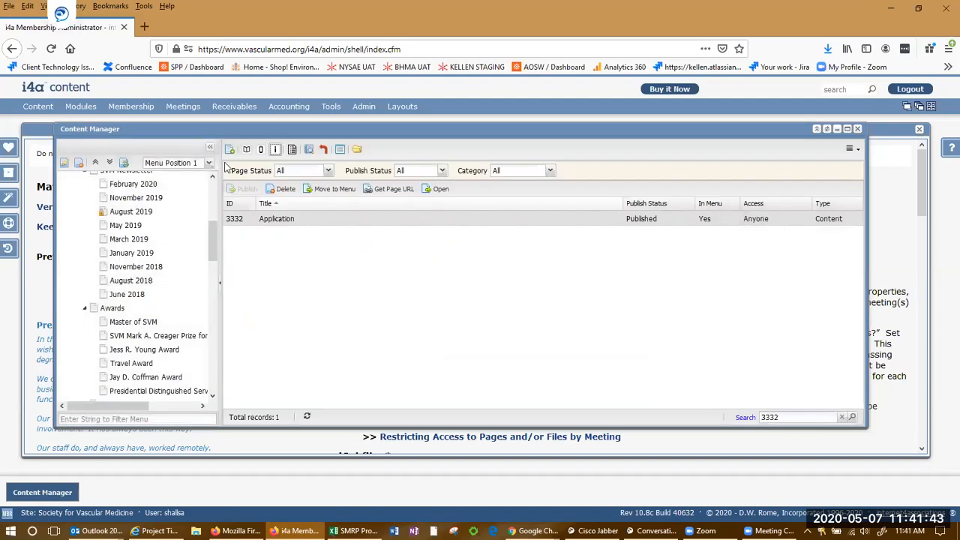
Add a new page with menu text 'Test page' and move to the Page Title field.
click(231, 151)
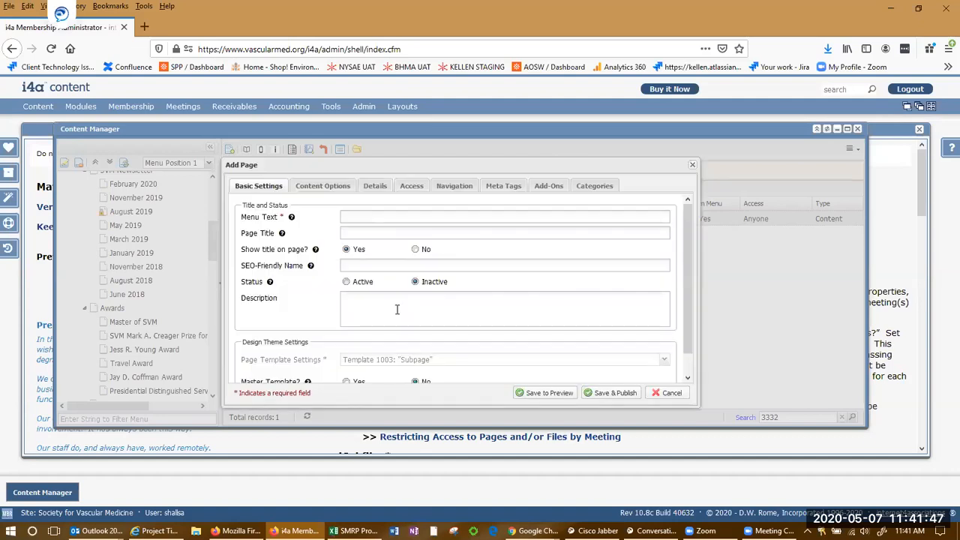
click(349, 215)
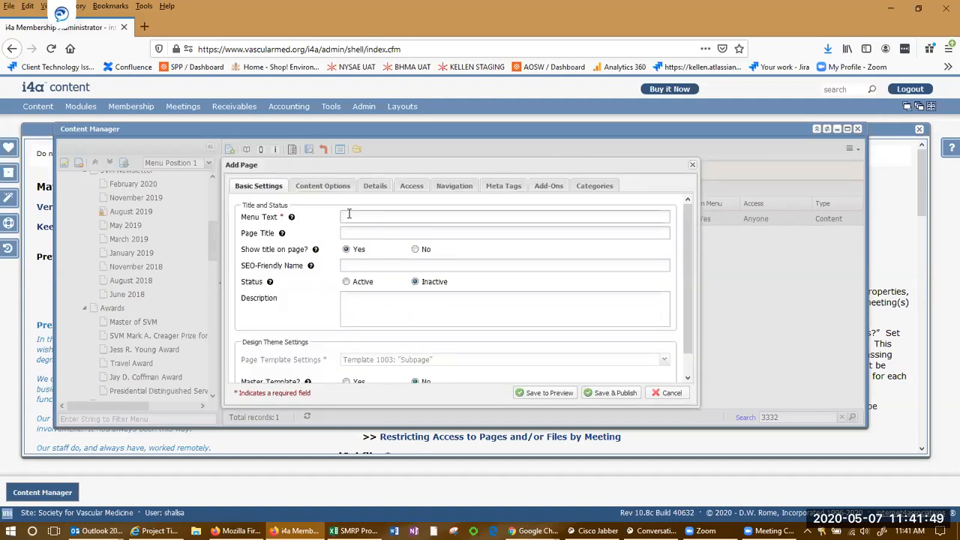
text(Test page)
click(446, 231)
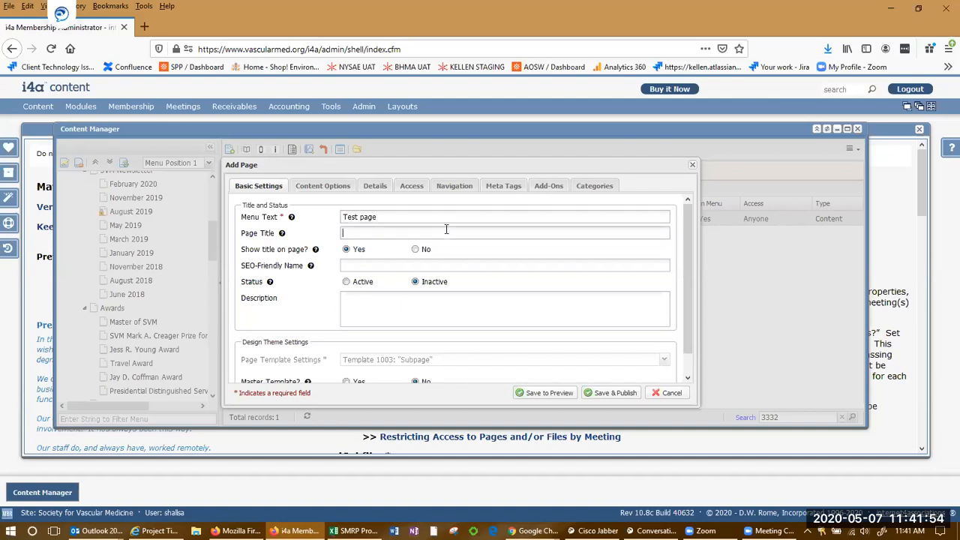
drag(382, 217, 333, 216)
click(405, 218)
click(381, 233)
mouse_move(316, 249)
key(alt+Tab)
double_click(180, 276)
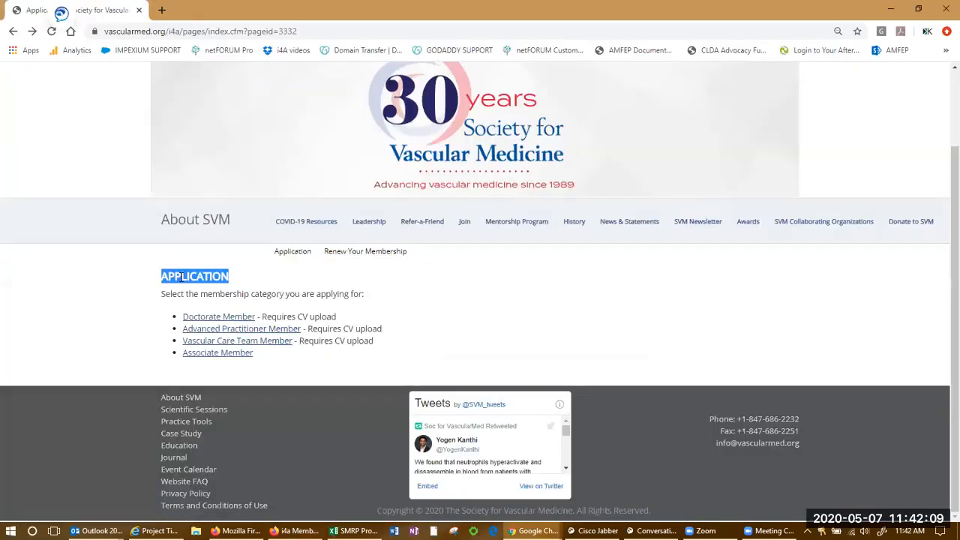
key(alt+Tab)
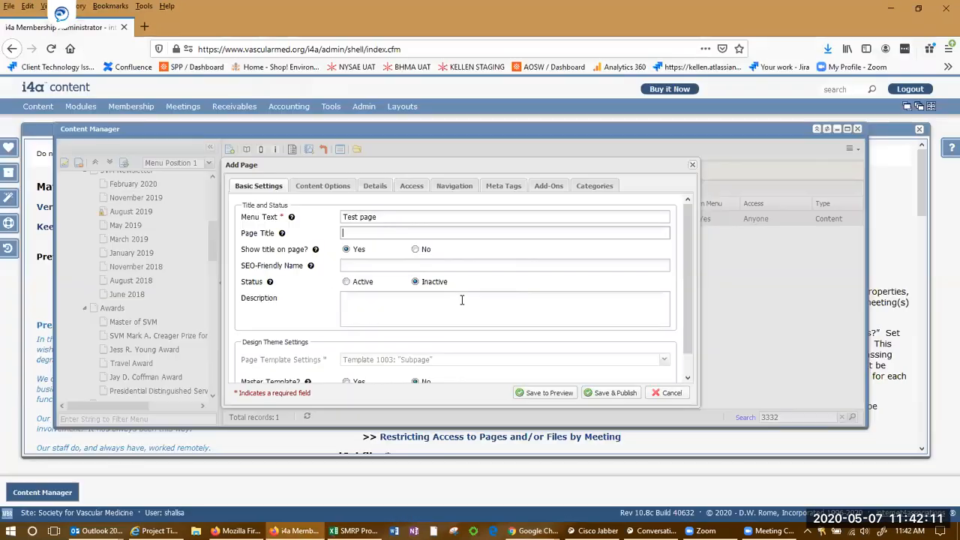
Set the Test page status to Active, checking the live site in Chrome.
click(346, 282)
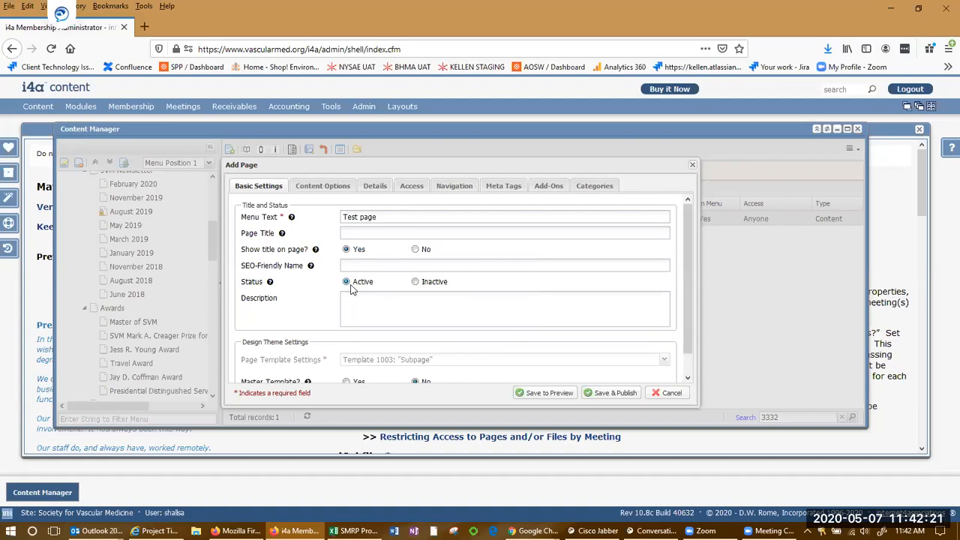
key(alt+Tab)
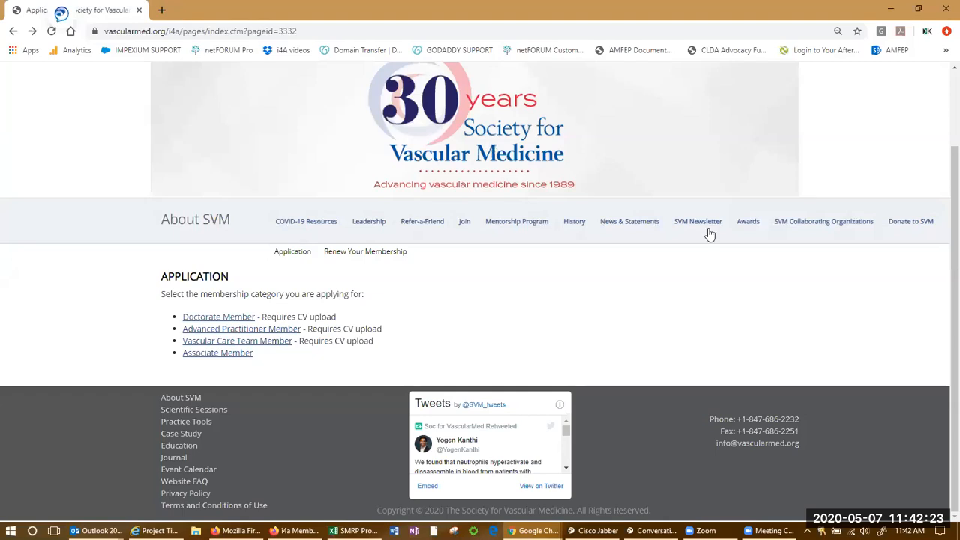
key(alt+Tab)
key(alt+Tab)
key(alt+Tab)
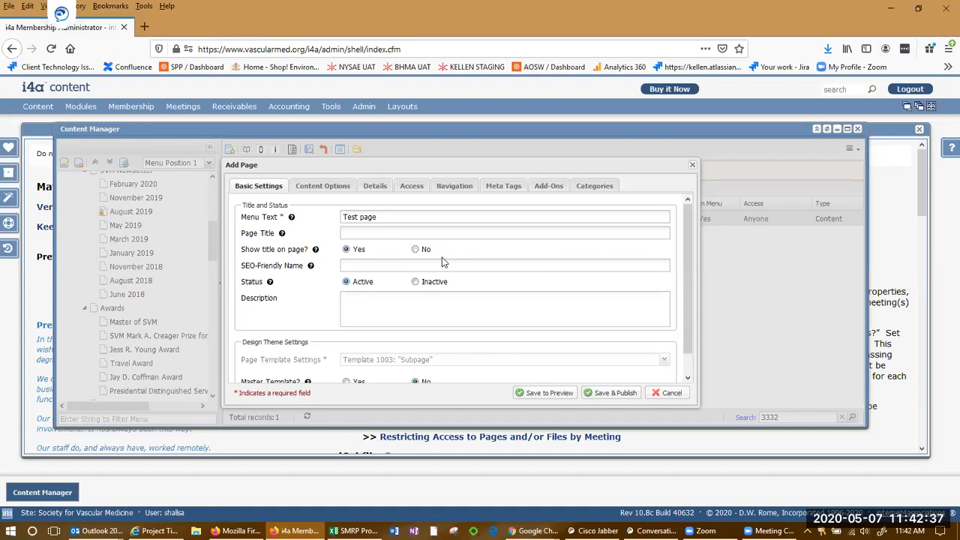
scroll(315, 295, down, 1)
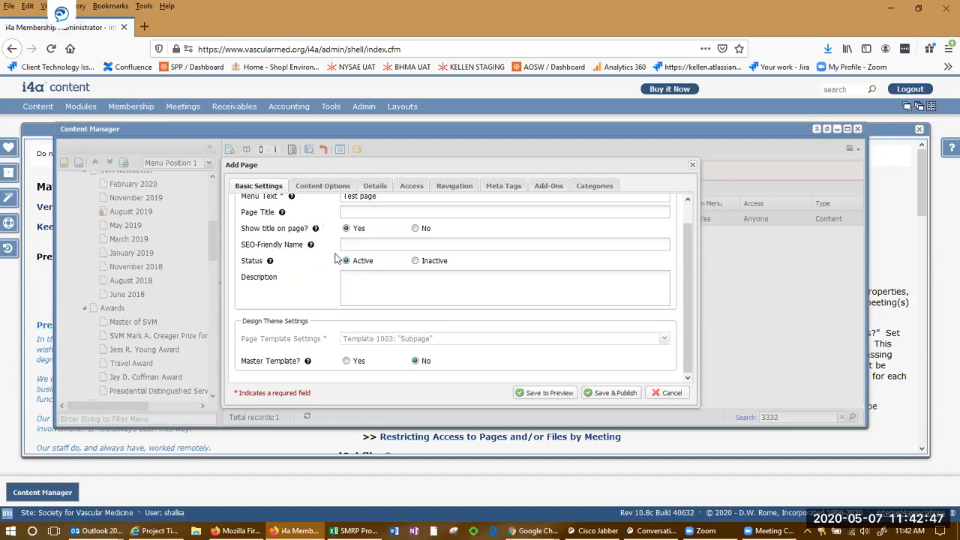
scroll(308, 258, up, 1)
mouse_move(310, 264)
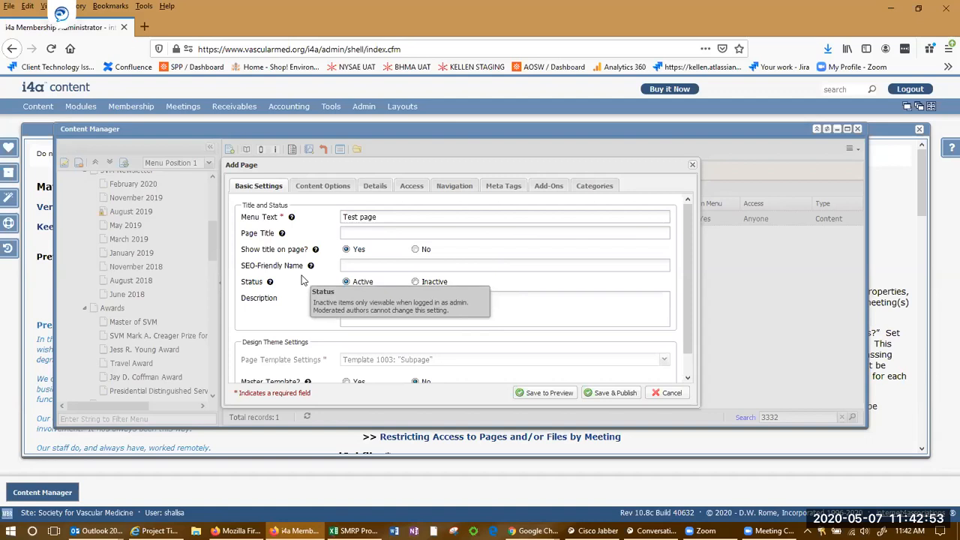
click(416, 282)
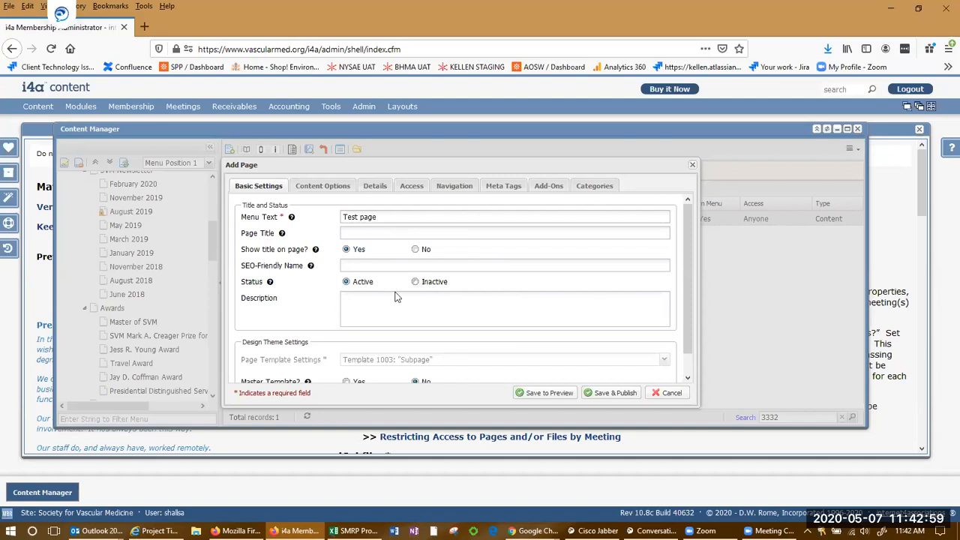
Set Master Template to Yes, then discard the Test page draft.
scroll(315, 274, down, 1)
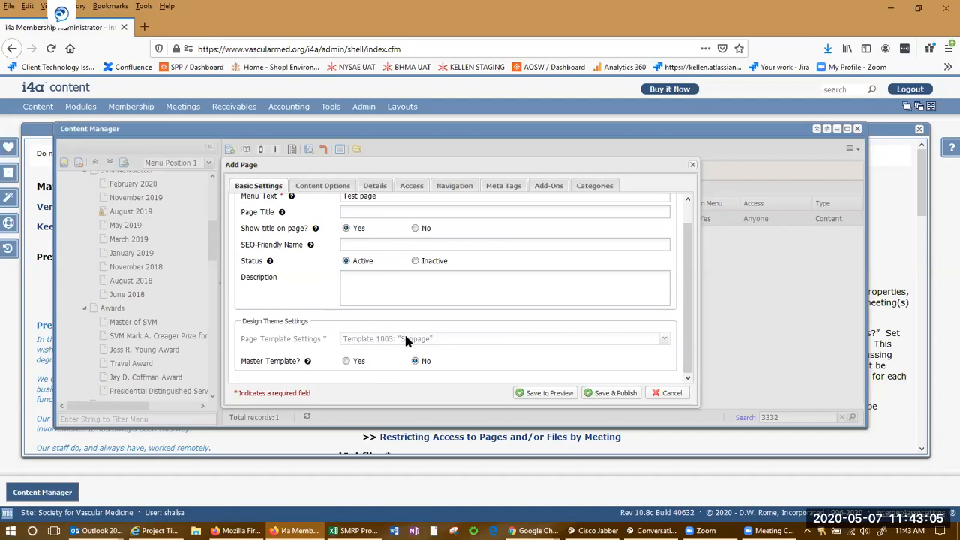
scroll(290, 297, up, 1)
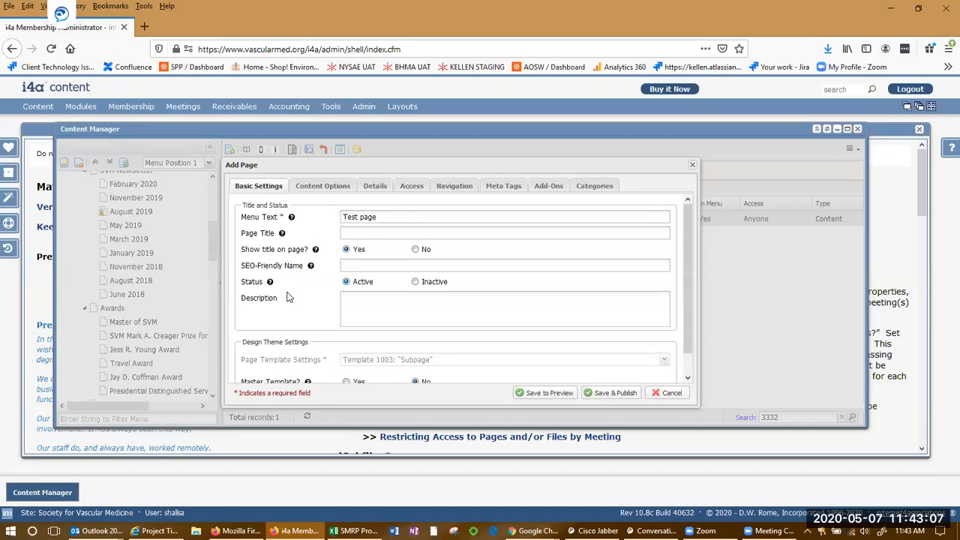
scroll(289, 298, down, 1)
mouse_move(308, 363)
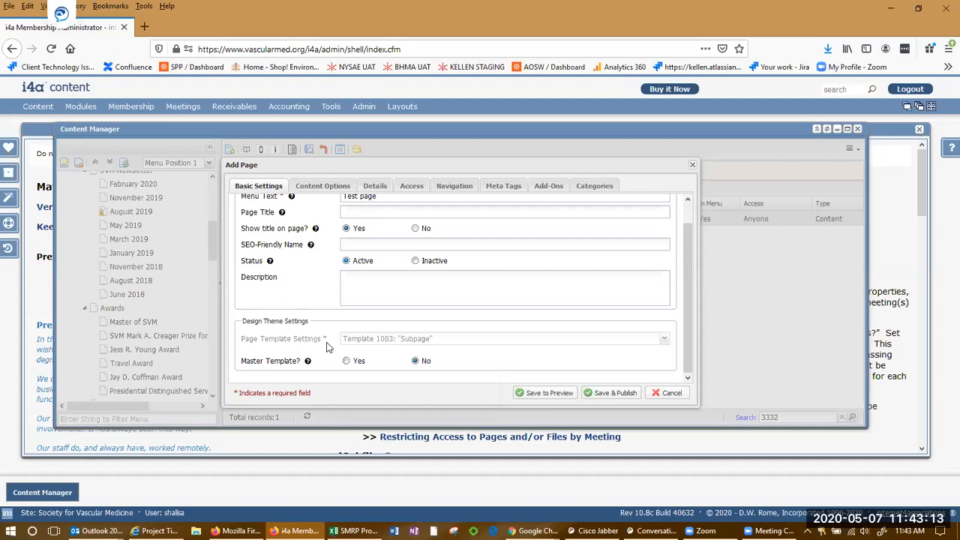
click(350, 363)
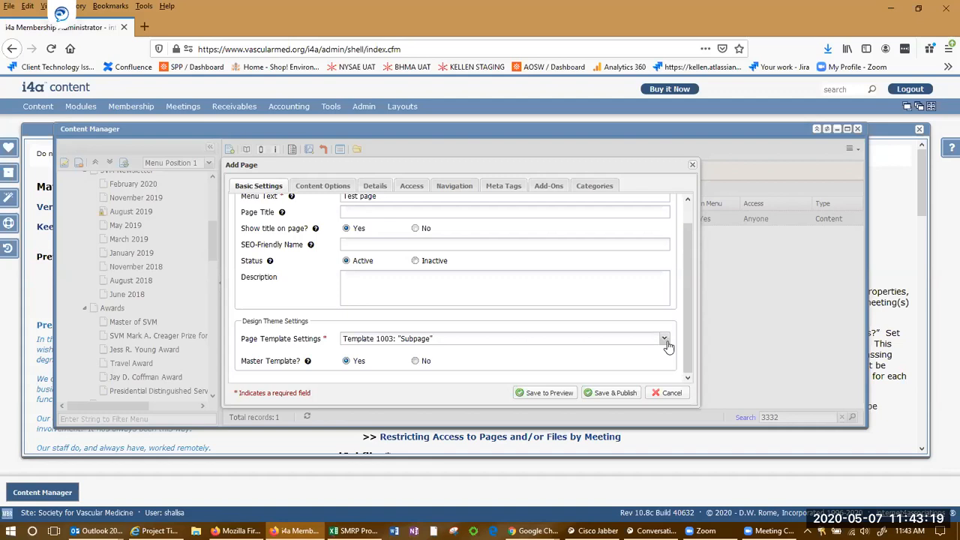
click(670, 393)
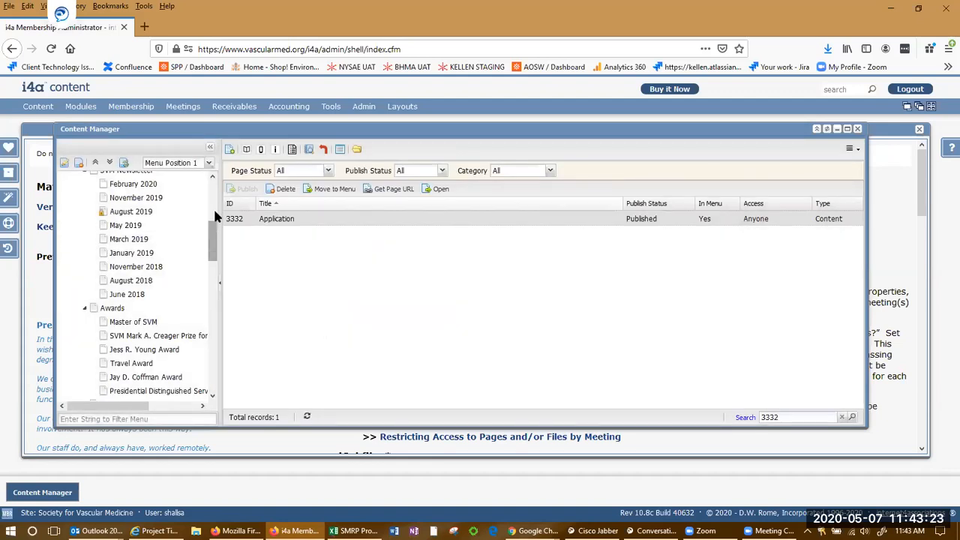
Review and cancel the Refer-a-Friend and Leadership page properties.
drag(217, 241, 209, 202)
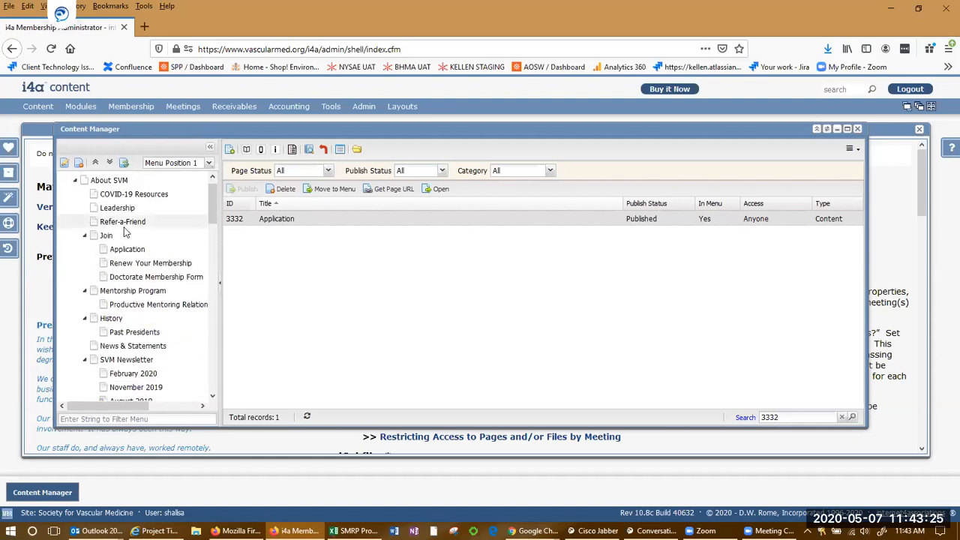
click(123, 223)
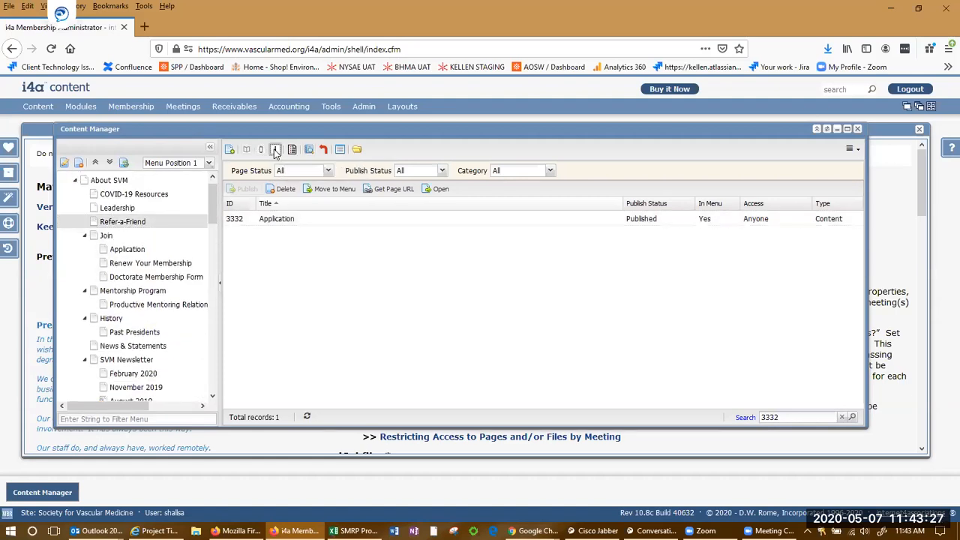
click(275, 151)
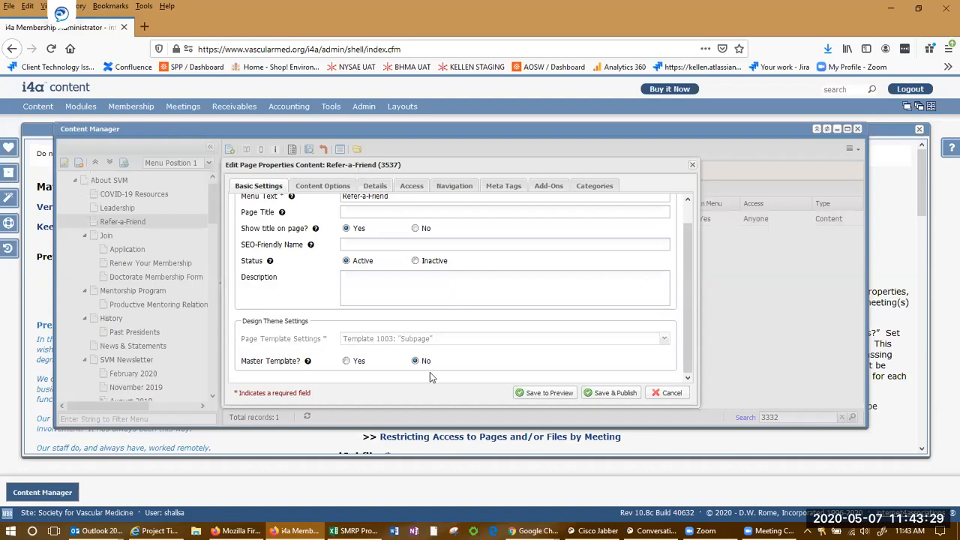
click(671, 392)
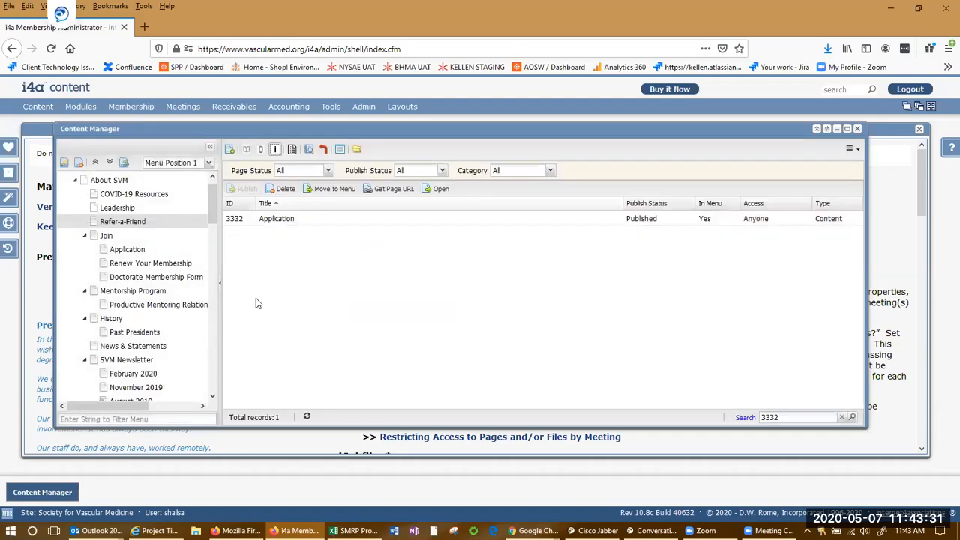
click(117, 208)
click(276, 151)
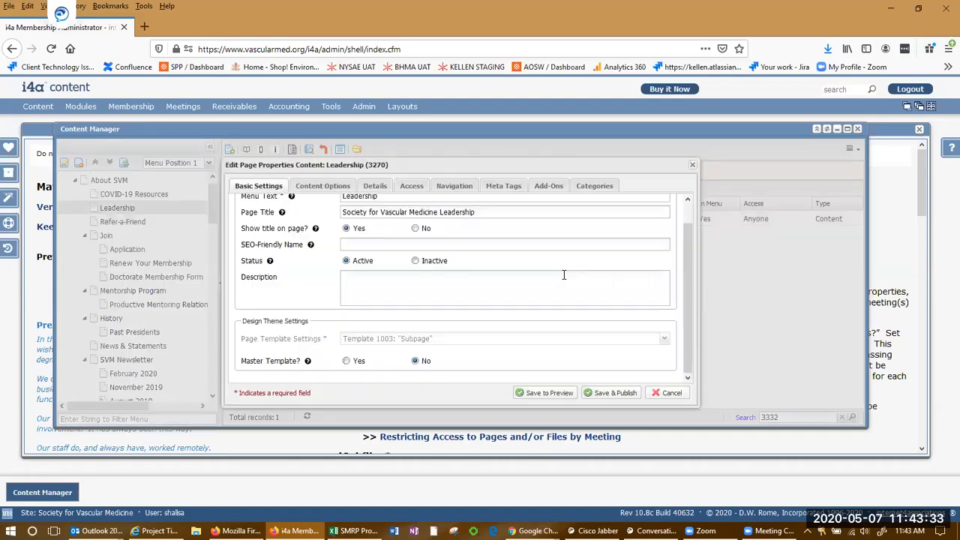
click(671, 393)
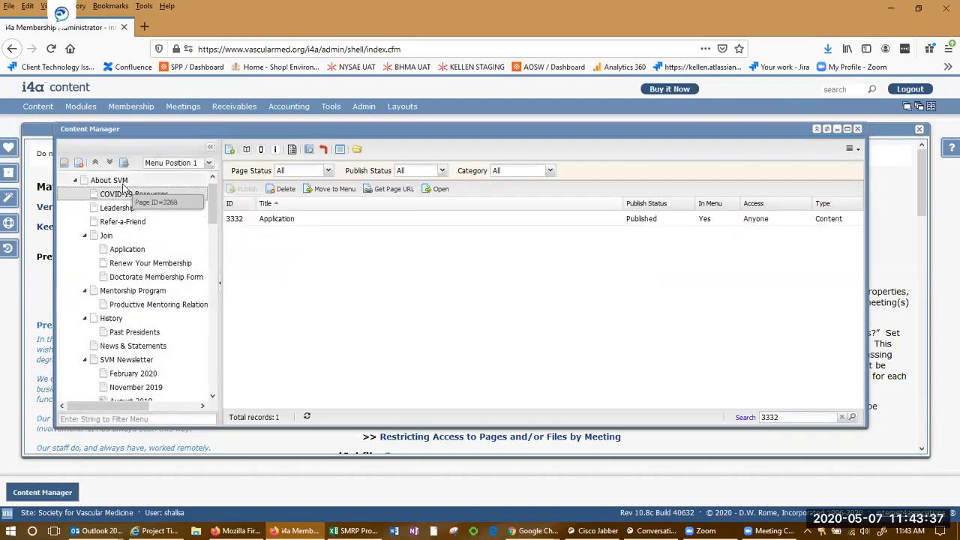
Review and cancel the About SVM and Join page properties, then start a new page.
click(274, 149)
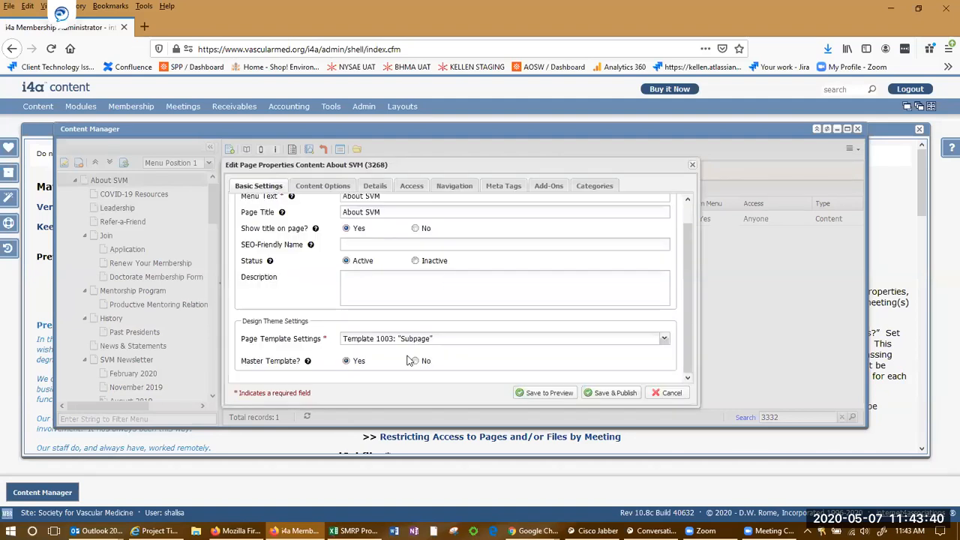
click(672, 393)
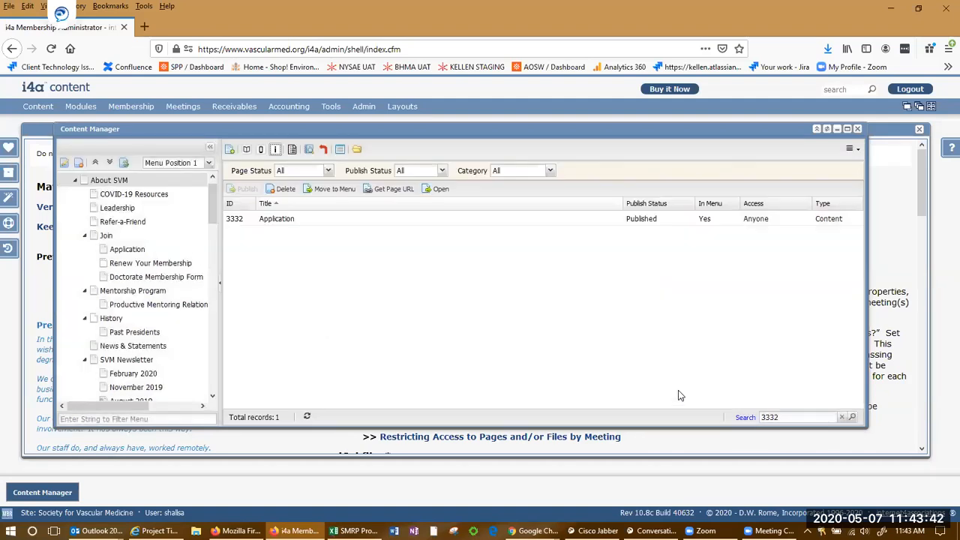
click(105, 235)
click(275, 150)
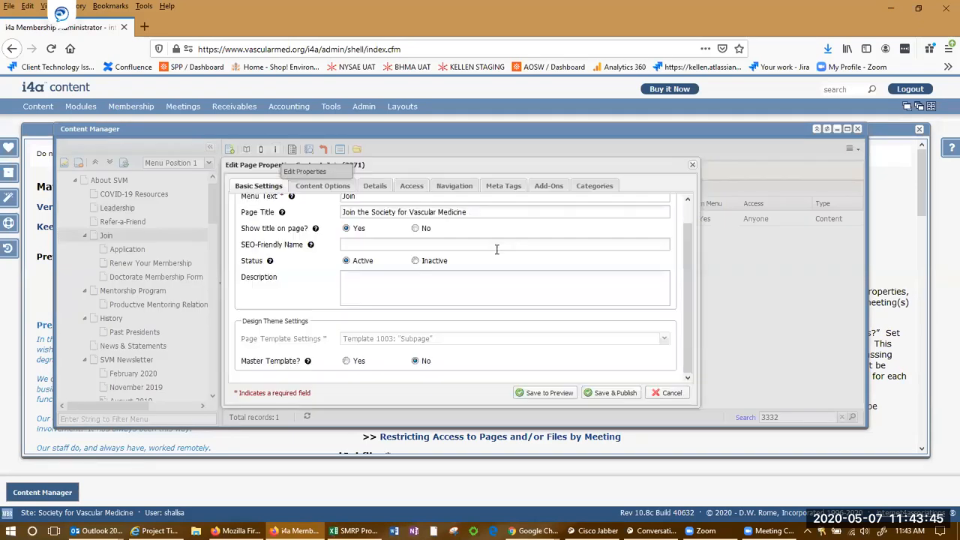
click(657, 398)
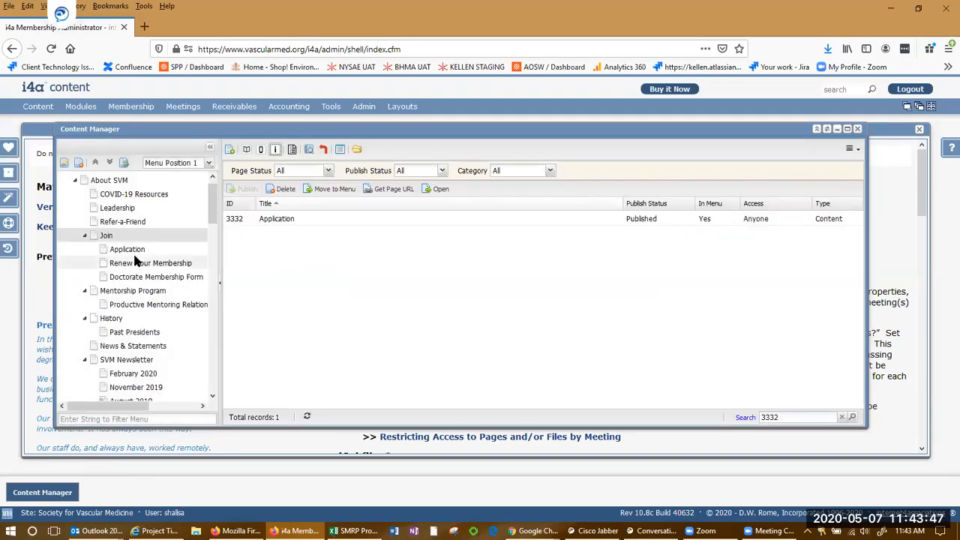
click(231, 150)
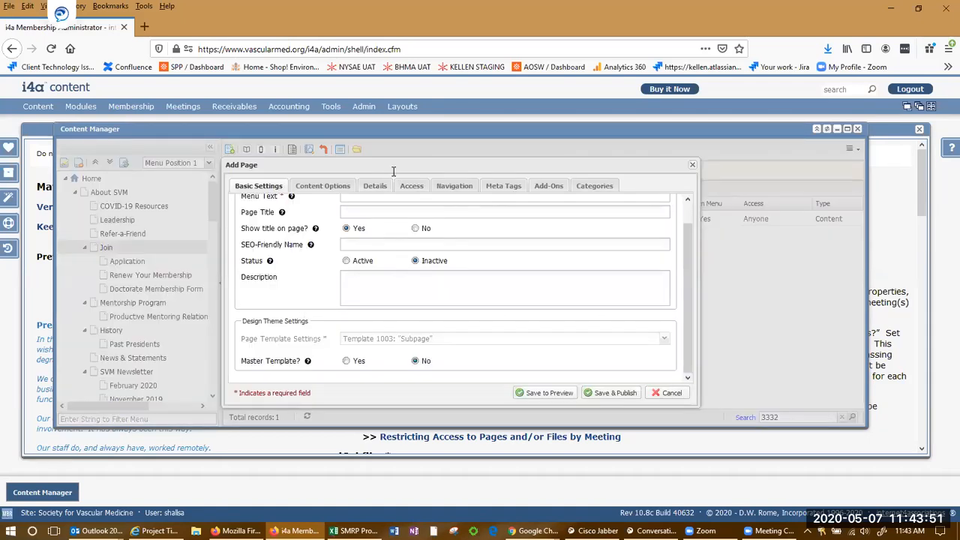
Enter menu text 'test page' and set Status Active and Master Template Yes.
click(416, 217)
text(test page)
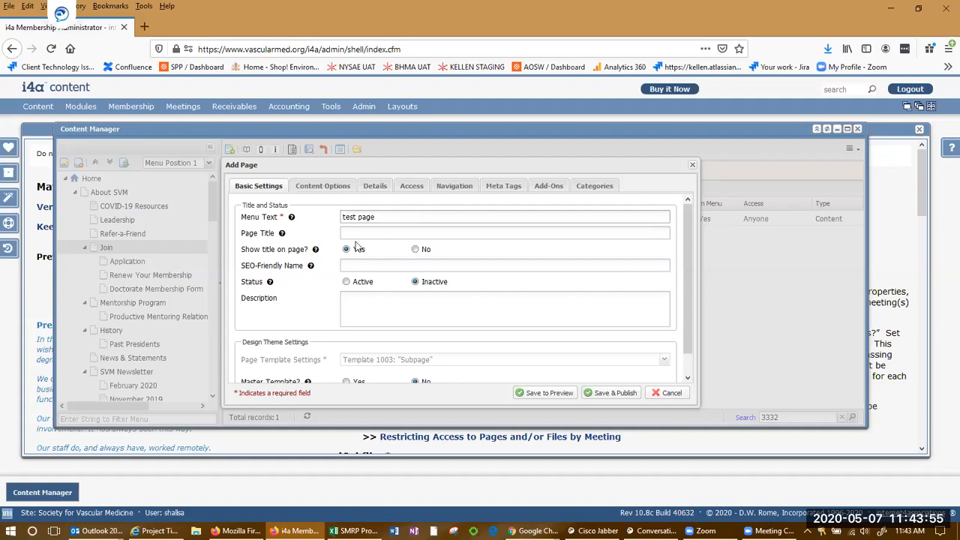
click(346, 282)
scroll(315, 342, down, 1)
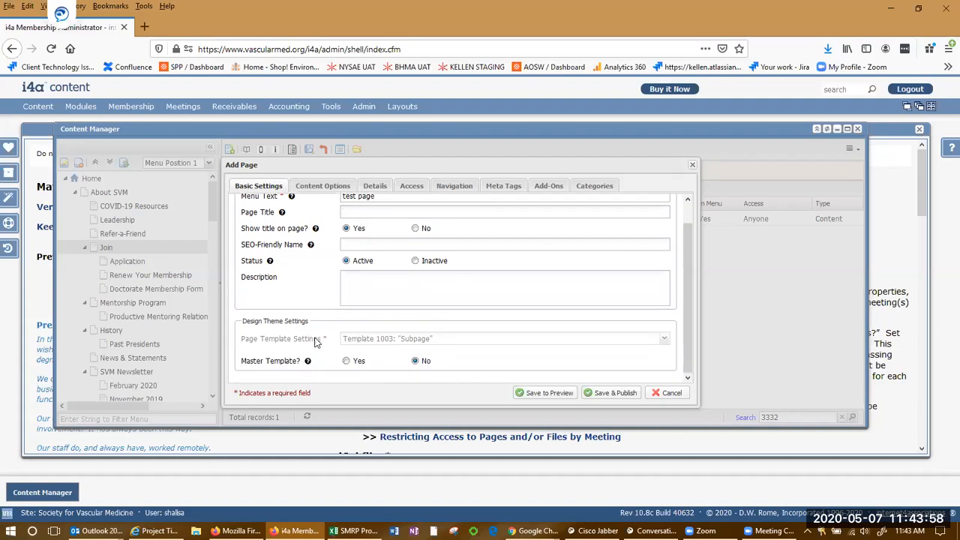
click(346, 362)
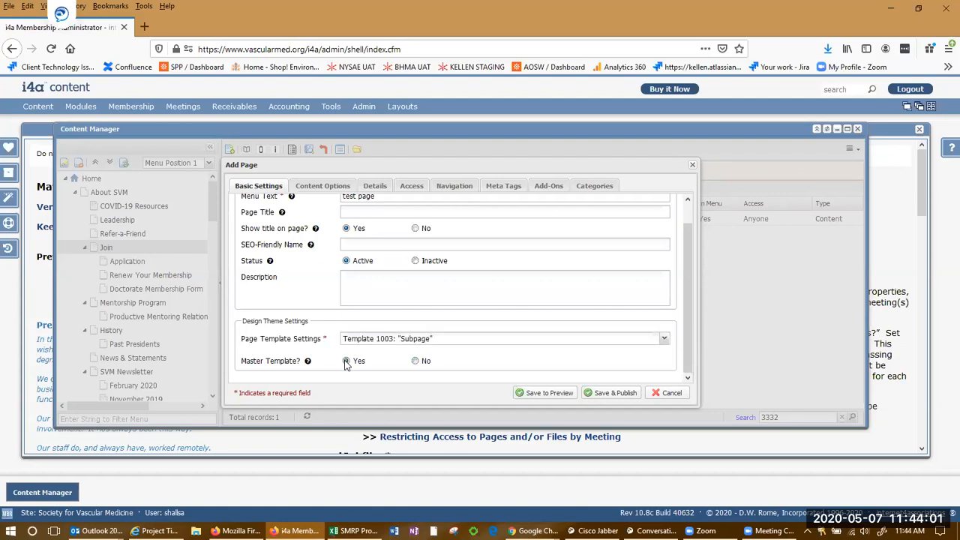
scroll(303, 276, up, 2)
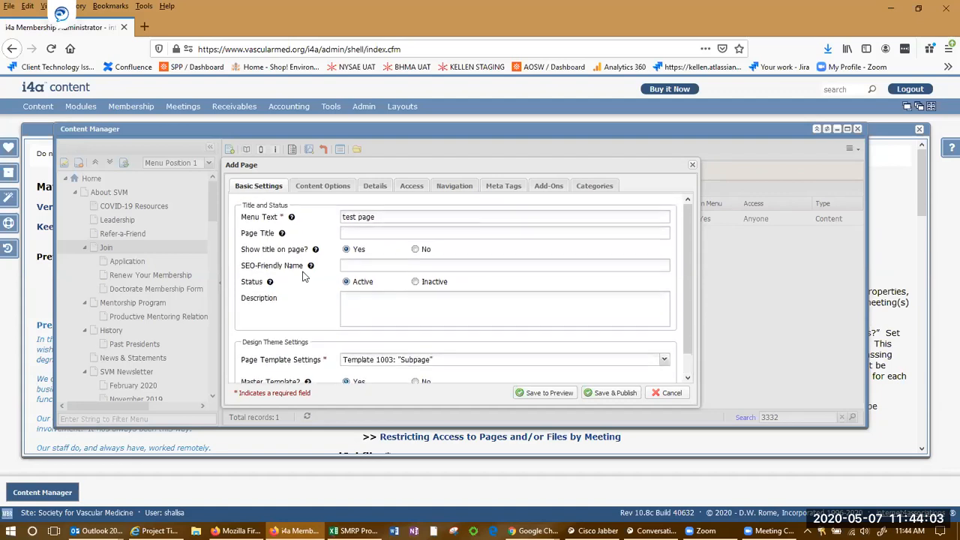
scroll(304, 276, down, 1)
Review the Content Options and Details tabs, then check Access is Anyone.
click(322, 186)
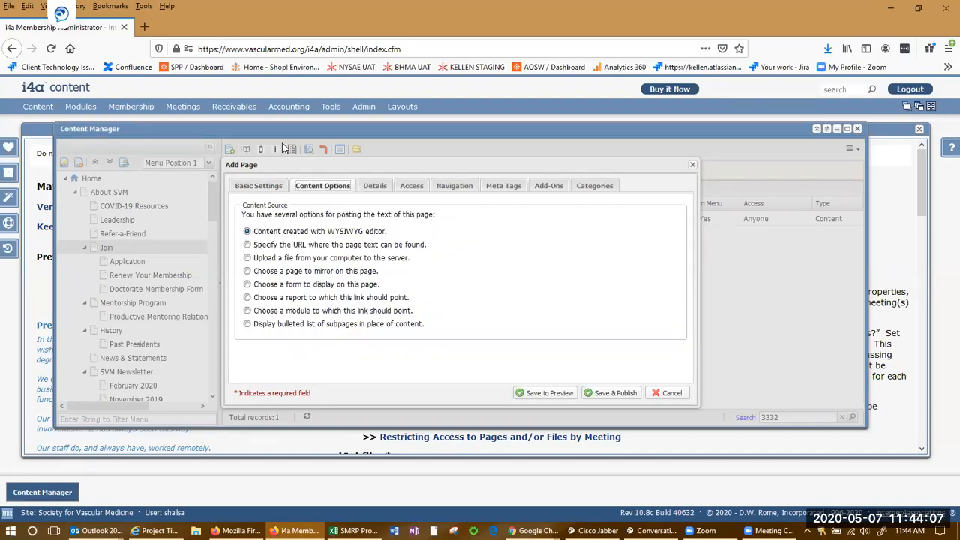
click(375, 188)
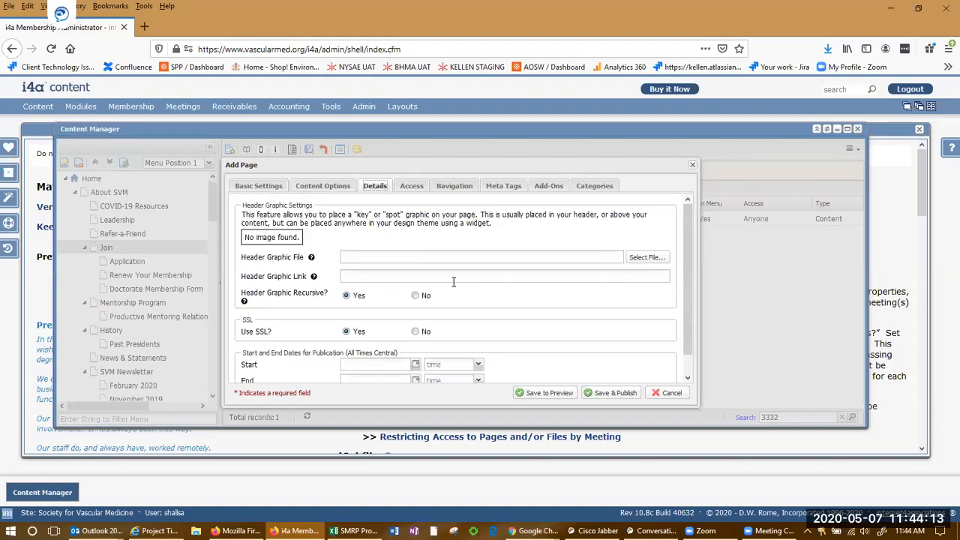
click(262, 187)
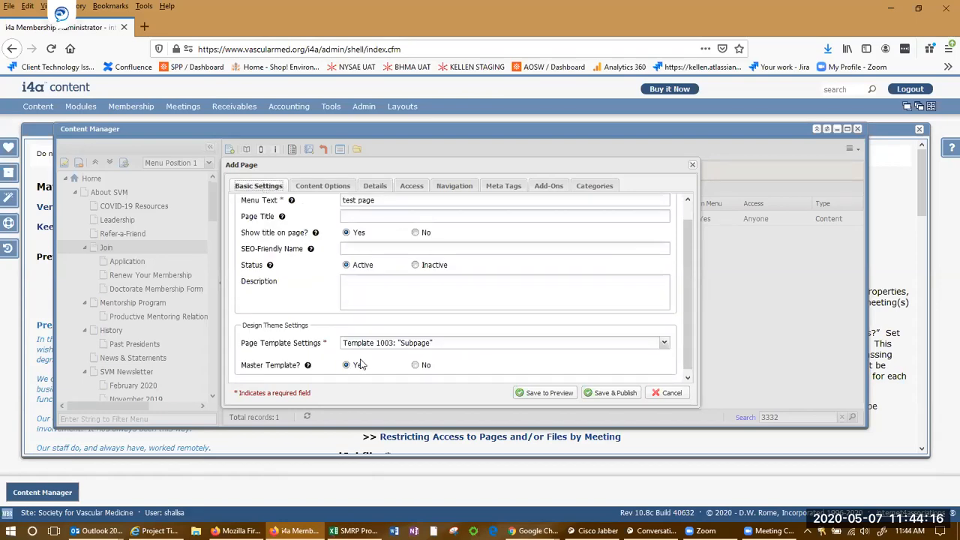
click(375, 185)
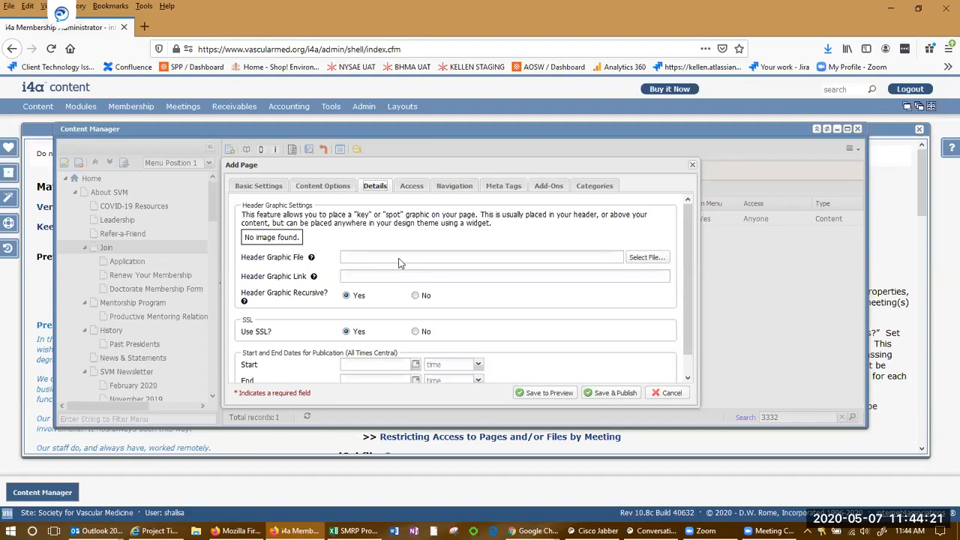
click(412, 186)
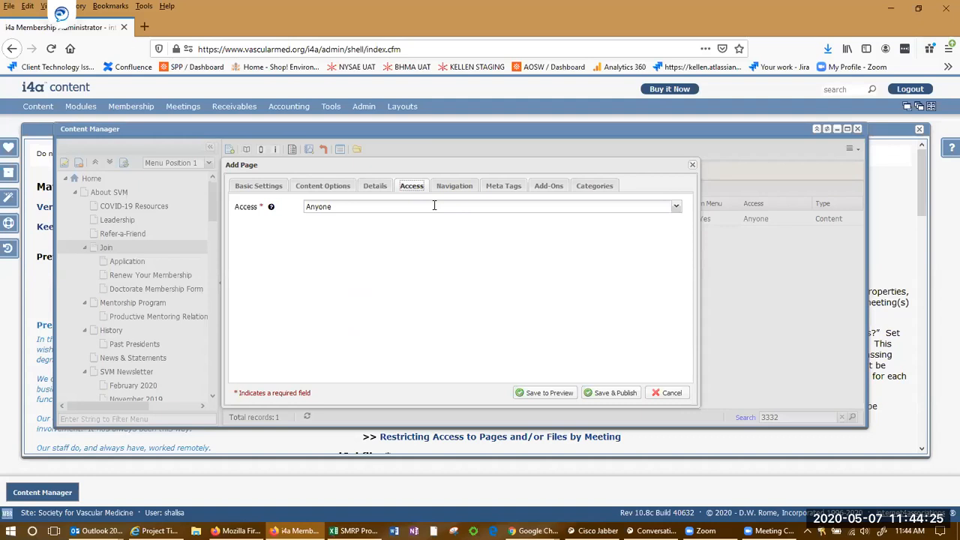
Keep access at Anyone and set mobile menu Yes, leaving Target Window empty.
click(675, 208)
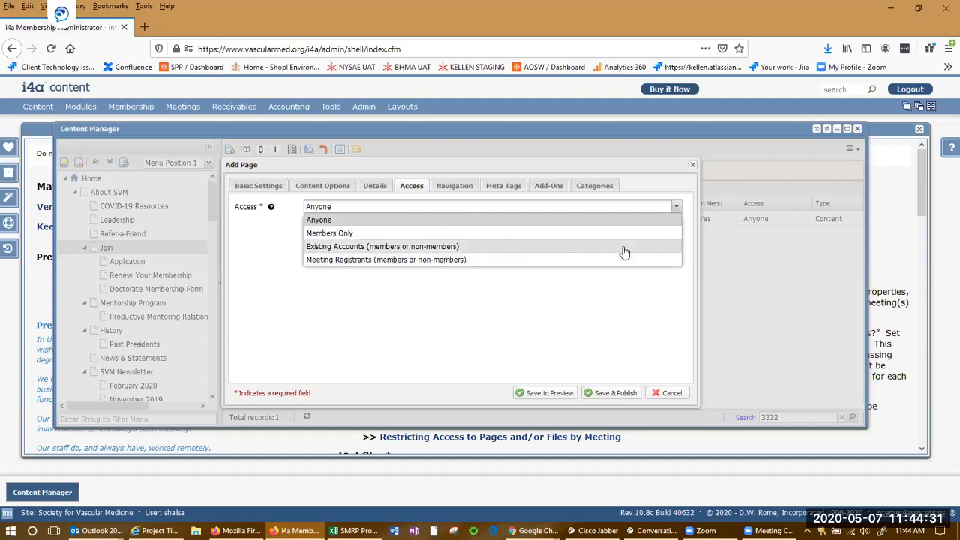
click(615, 221)
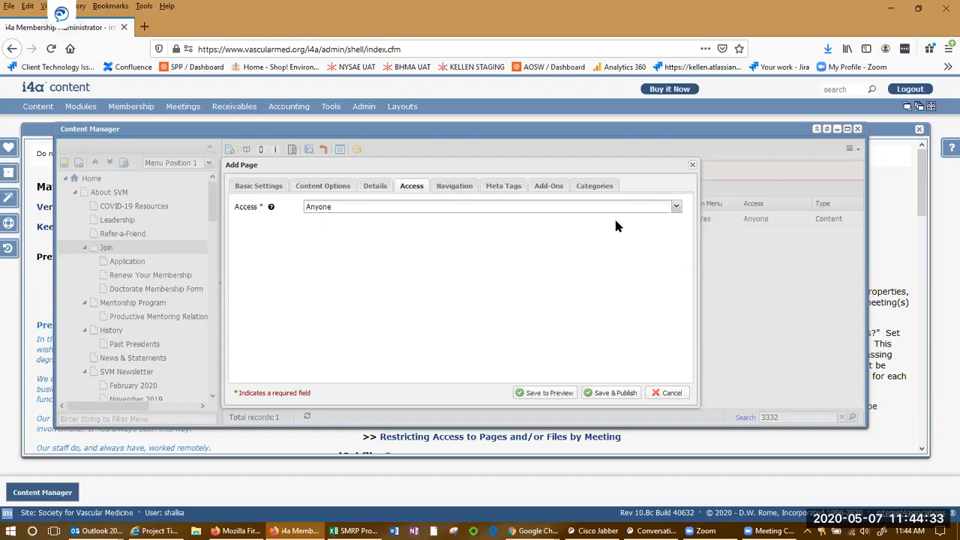
click(454, 188)
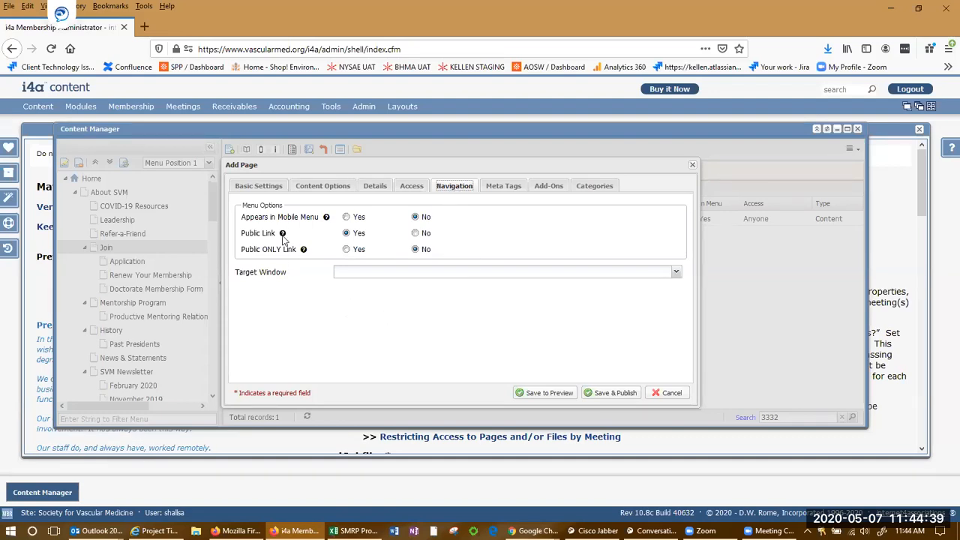
mouse_move(268, 251)
mouse_move(303, 250)
click(677, 273)
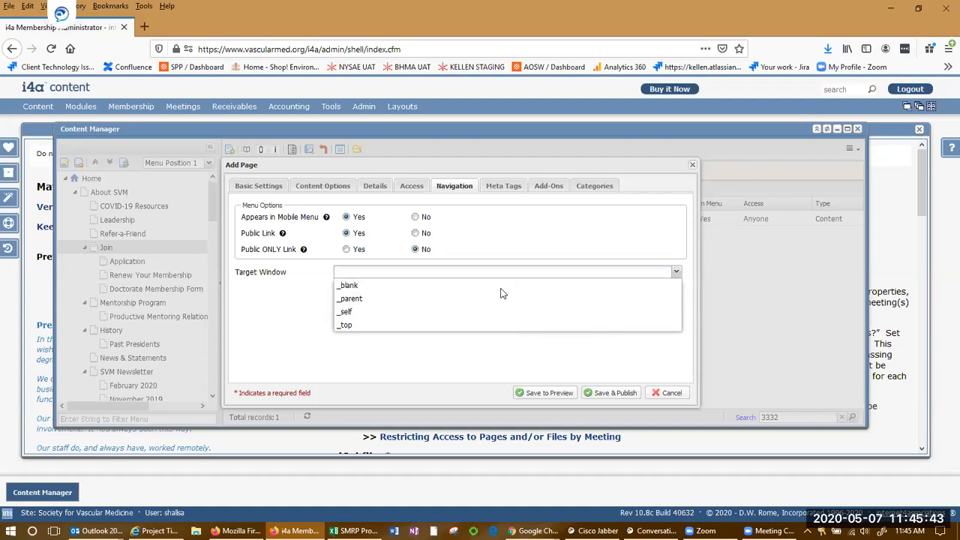
click(524, 357)
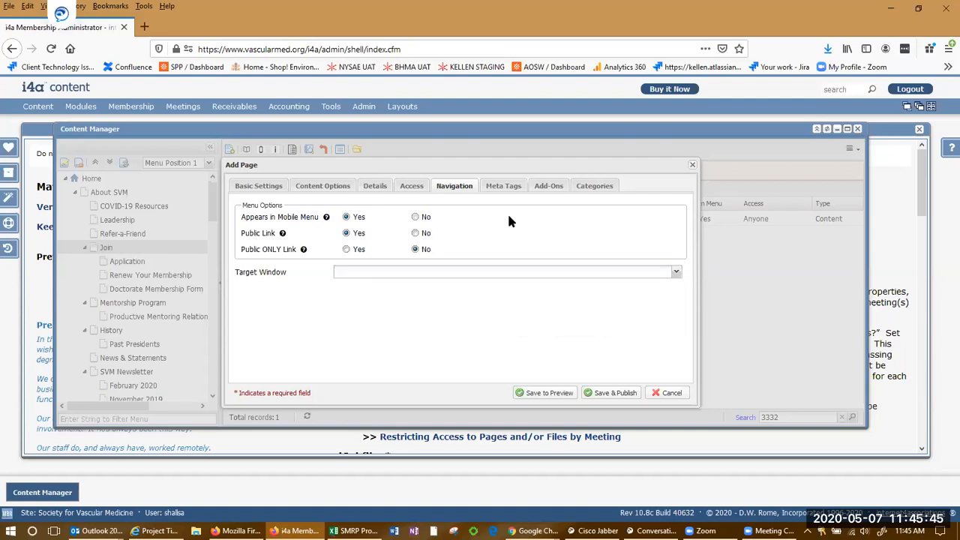
Review the new page's Meta Tags and Add-Ons settings.
click(510, 191)
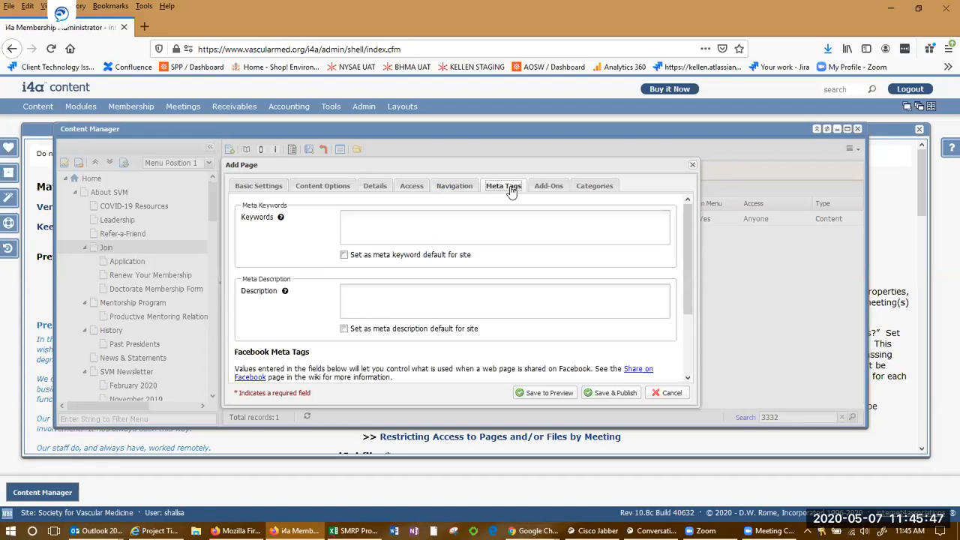
scroll(484, 300, down, 1)
scroll(483, 300, up, 1)
scroll(484, 300, down, 2)
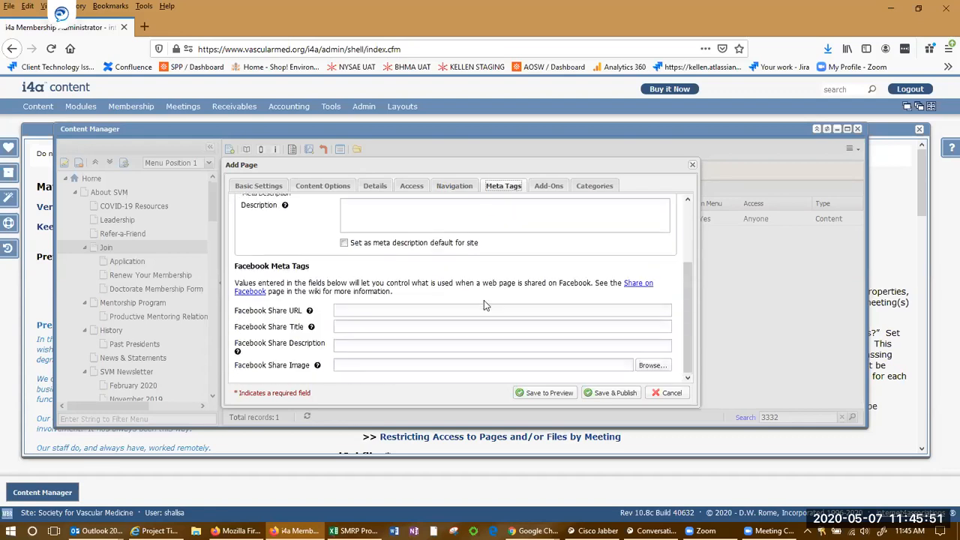
scroll(435, 273, up, 2)
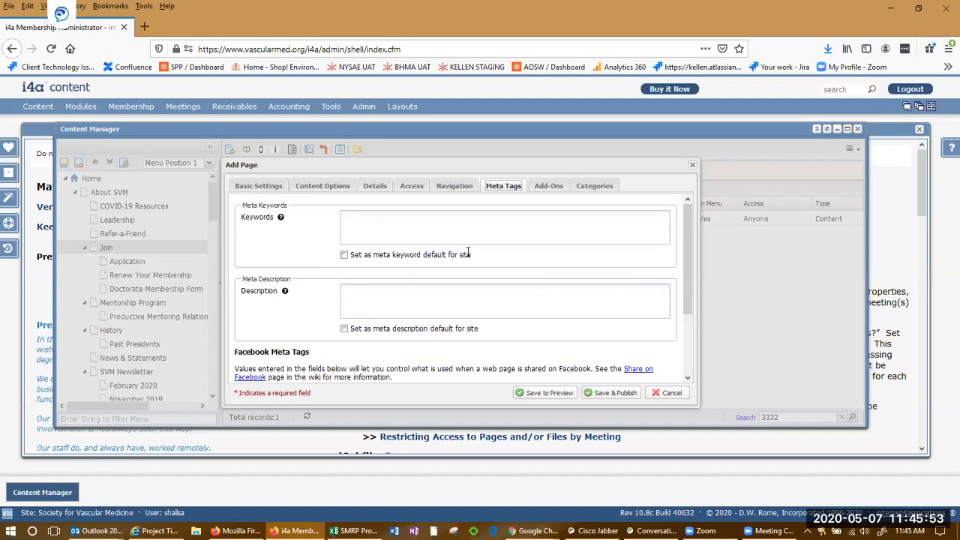
click(548, 188)
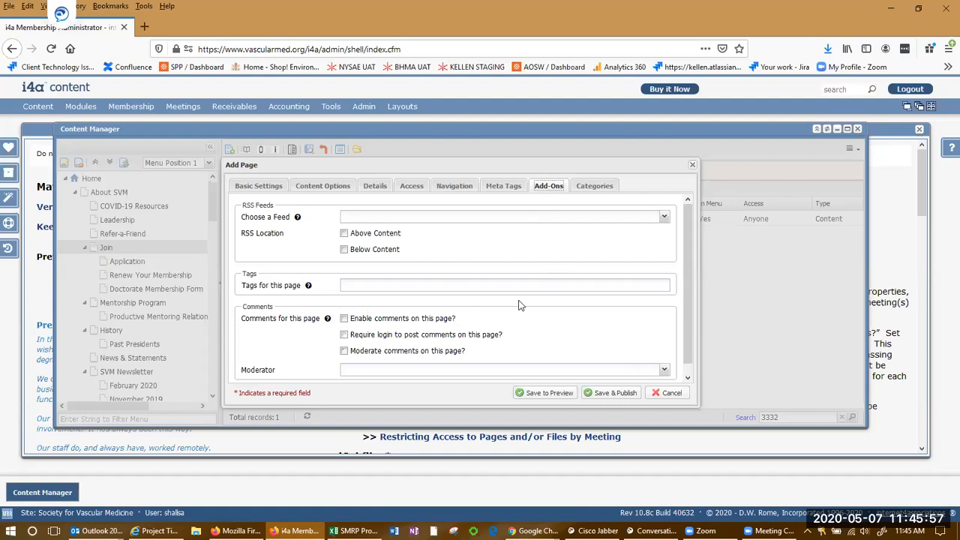
scroll(545, 258, down, 1)
scroll(546, 258, up, 1)
Try the Members Only and About SVM categories and cancel adding a new category.
click(601, 187)
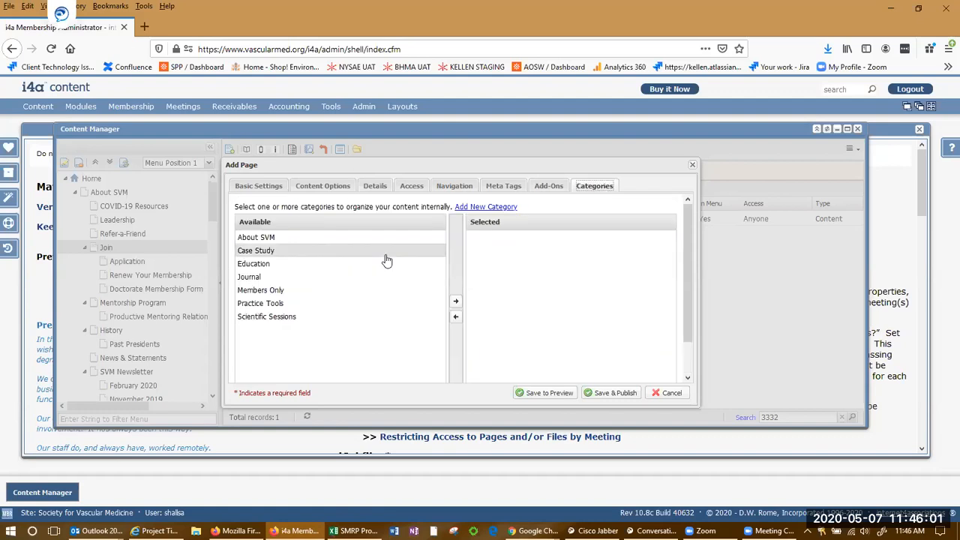
click(339, 291)
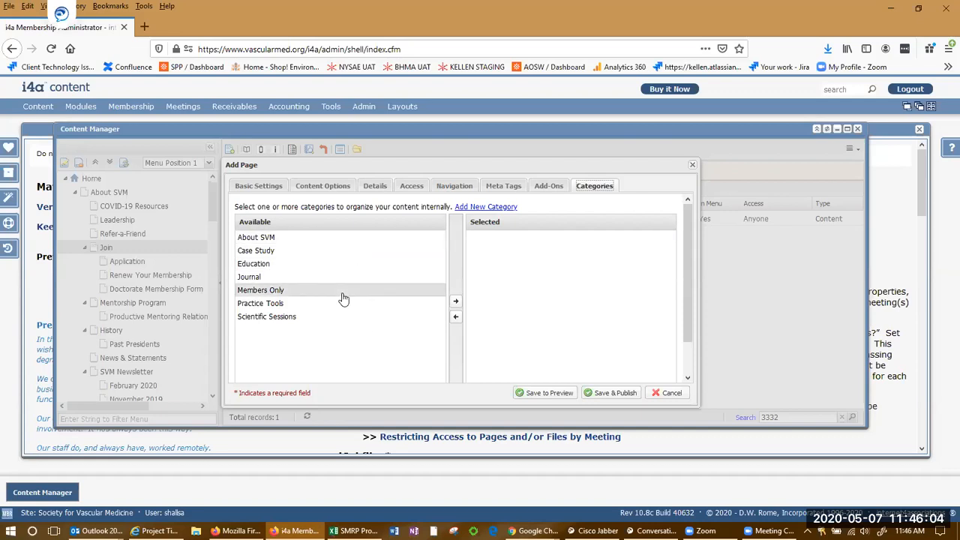
click(318, 237)
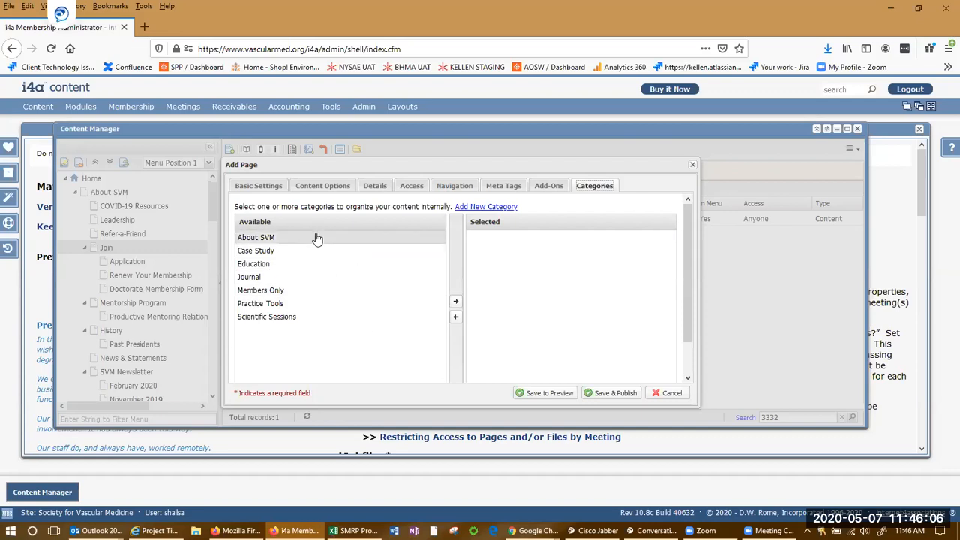
click(314, 292)
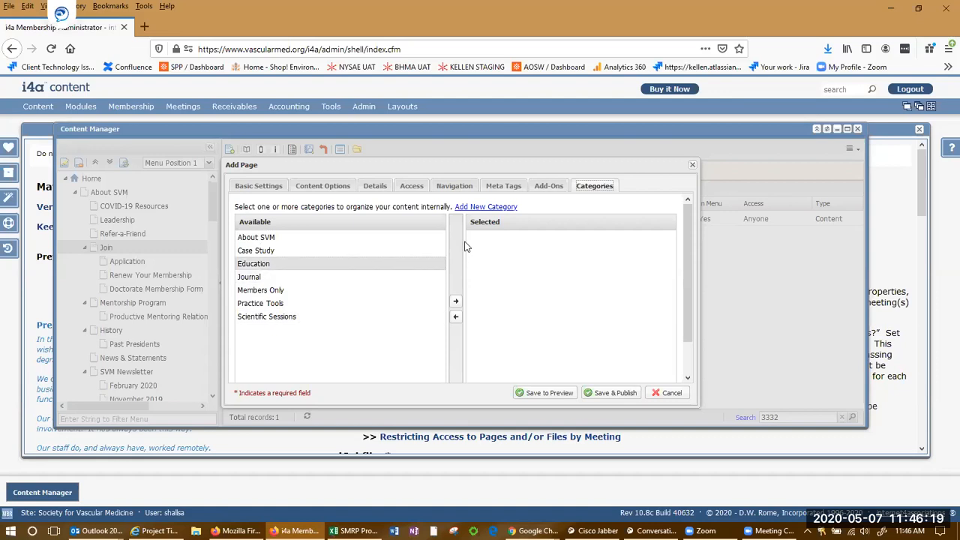
click(496, 208)
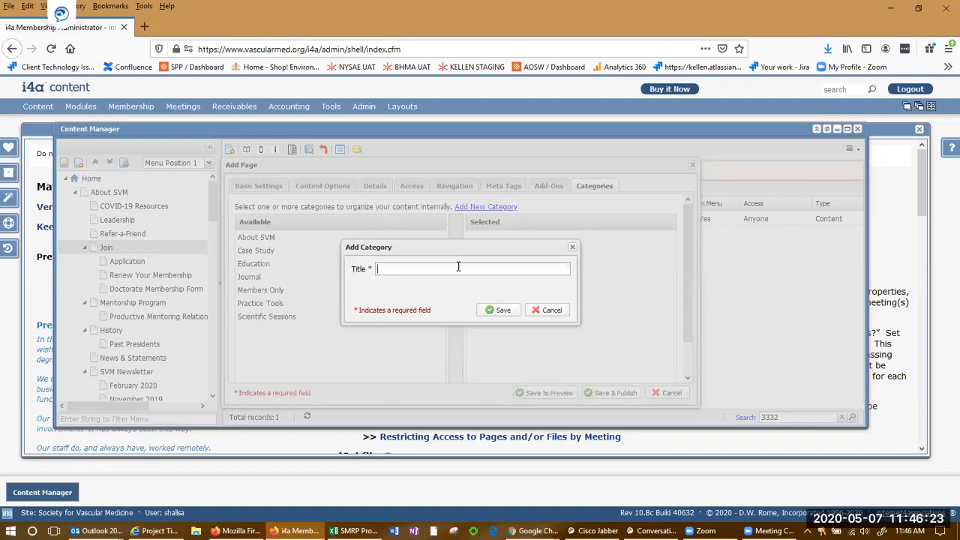
click(560, 310)
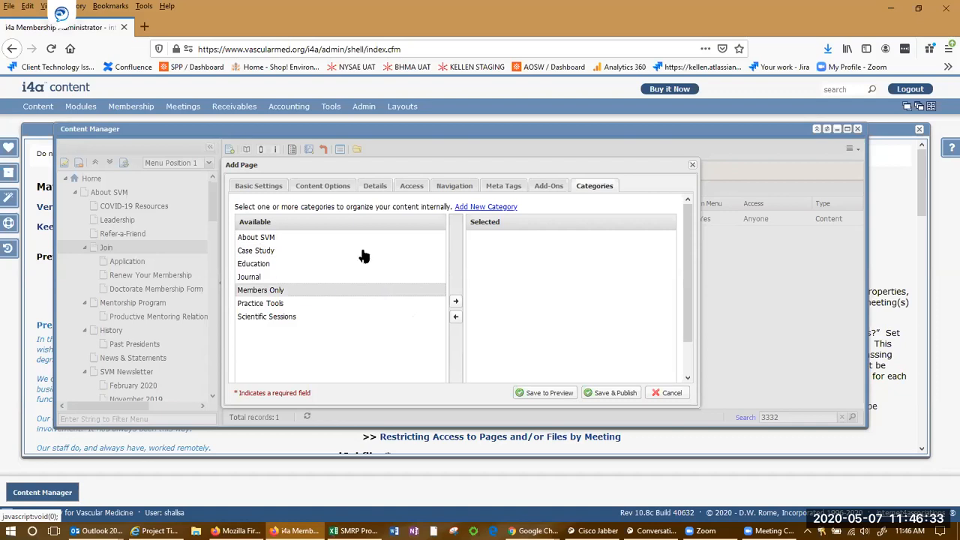
Recheck menu text 'test page' in Basic Settings, plus Content Options and Details.
click(274, 188)
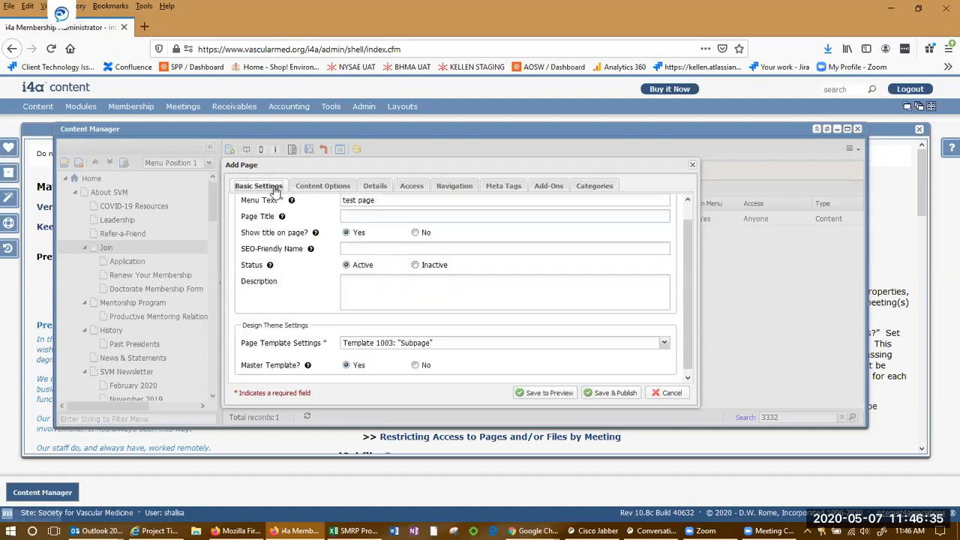
scroll(295, 277, up, 1)
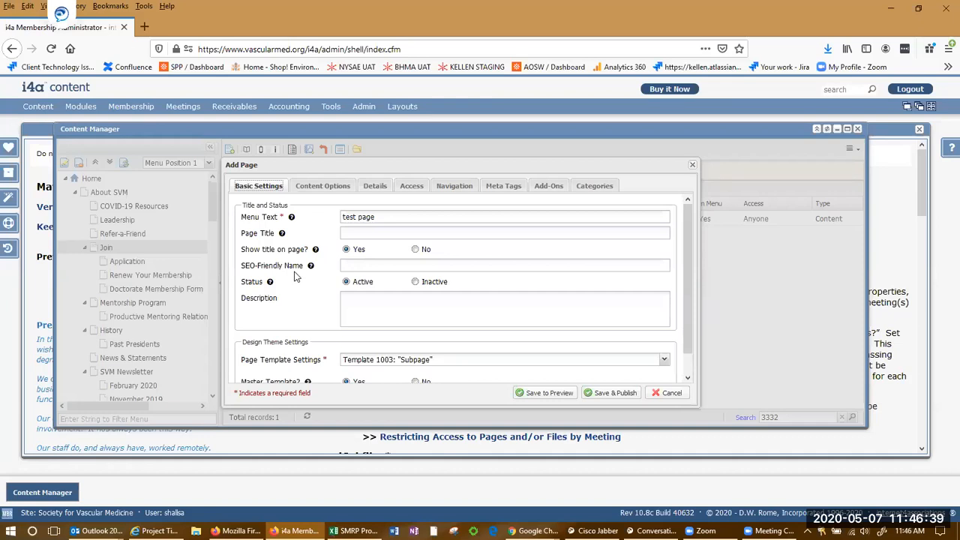
click(396, 214)
scroll(407, 246, down, 1)
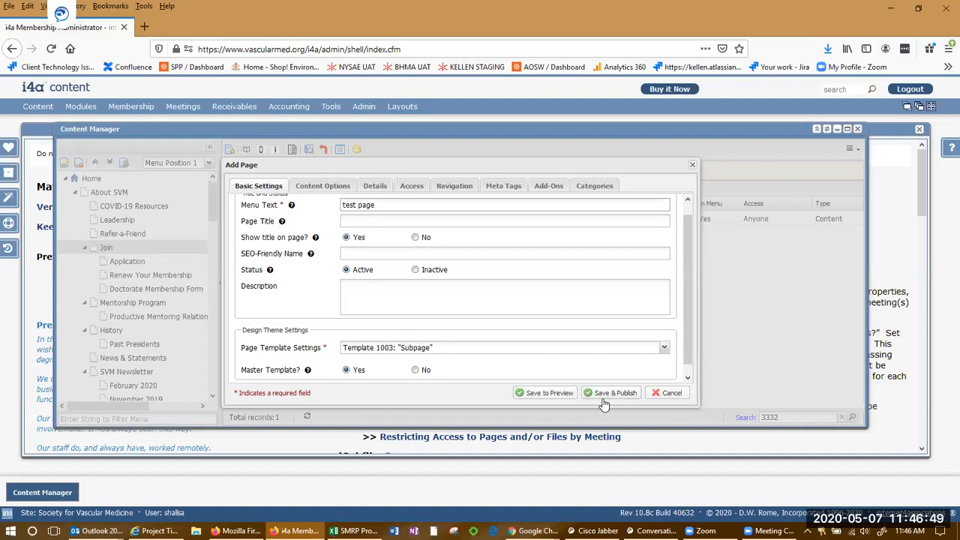
click(332, 189)
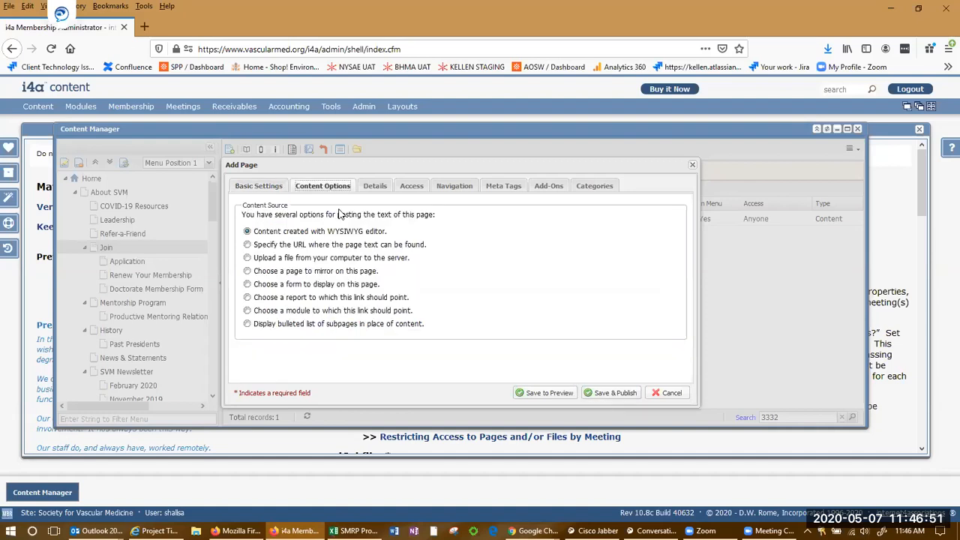
click(374, 187)
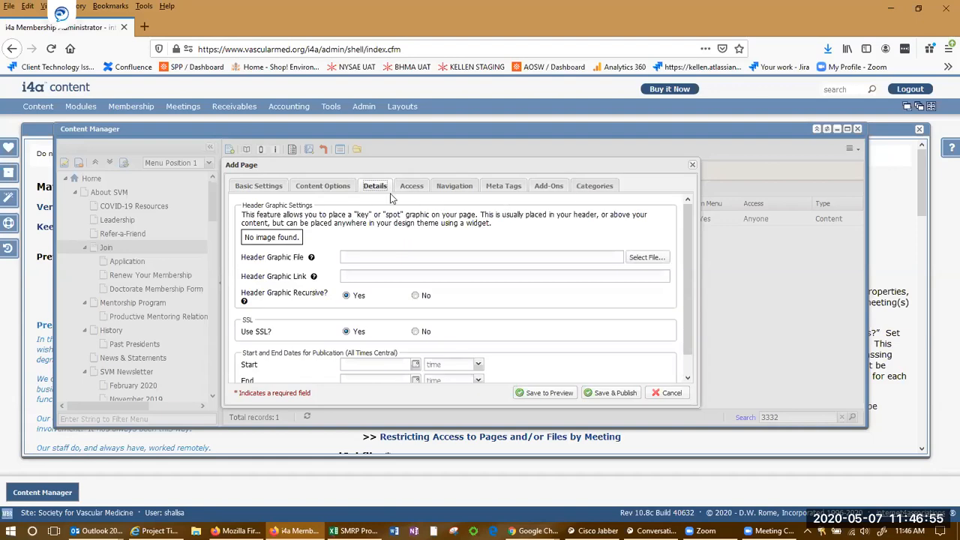
click(260, 188)
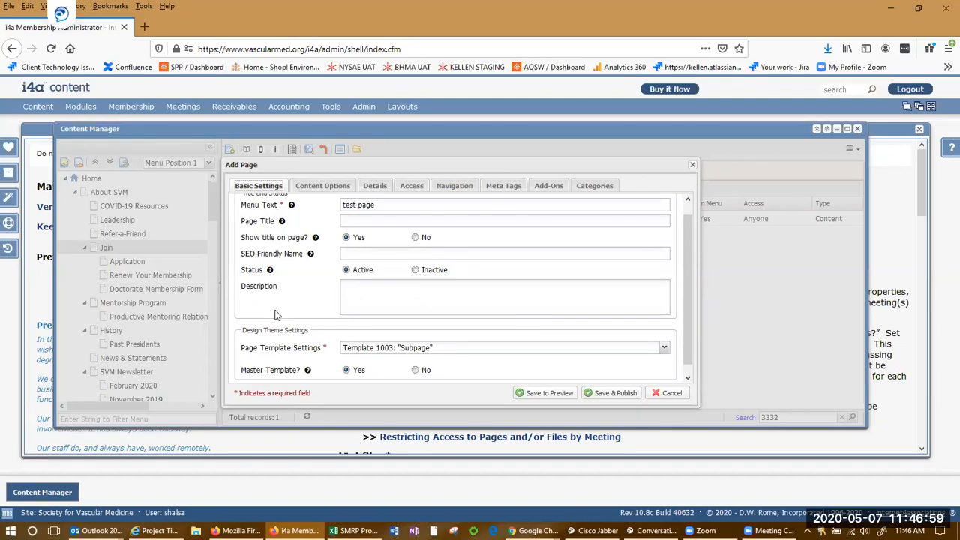
Recheck Access and Navigation, then save and publish the test page.
click(417, 189)
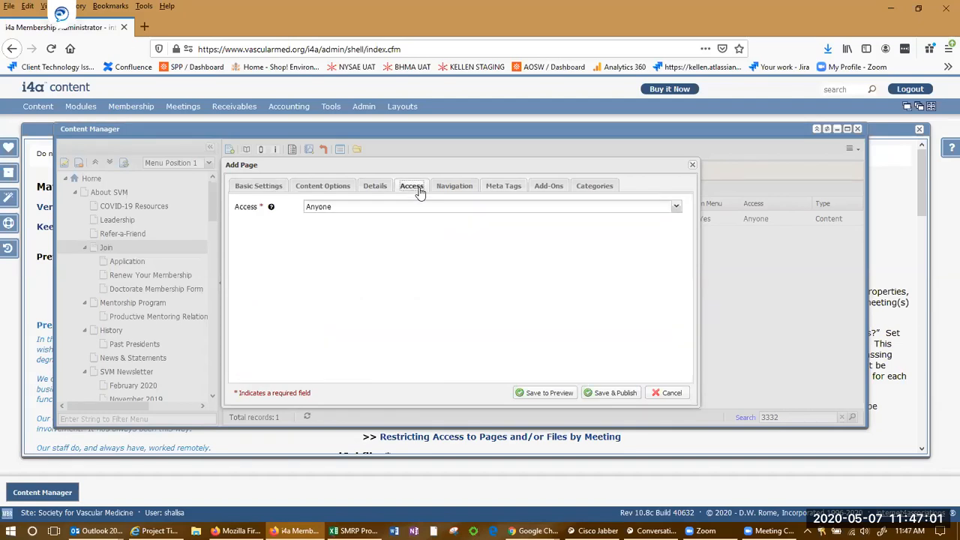
click(455, 189)
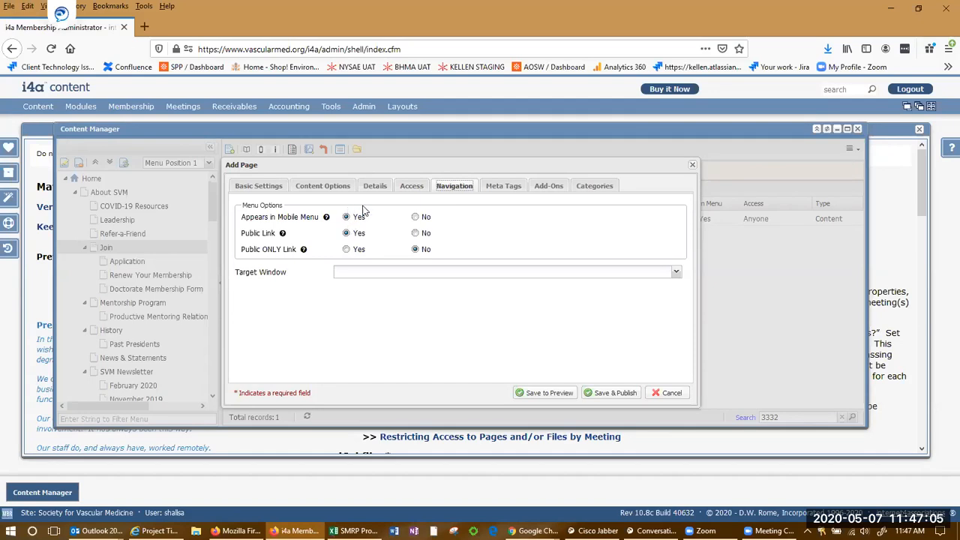
click(258, 187)
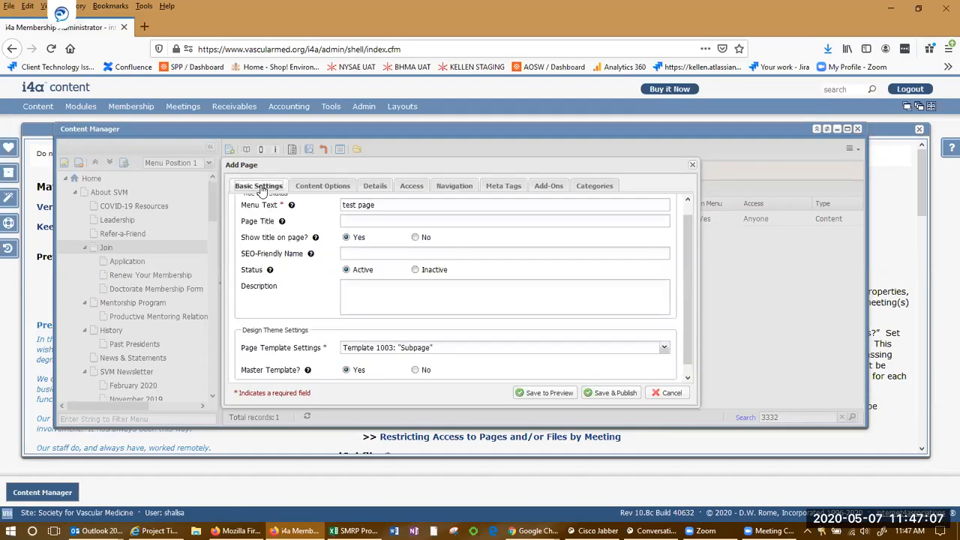
mouse_move(287, 261)
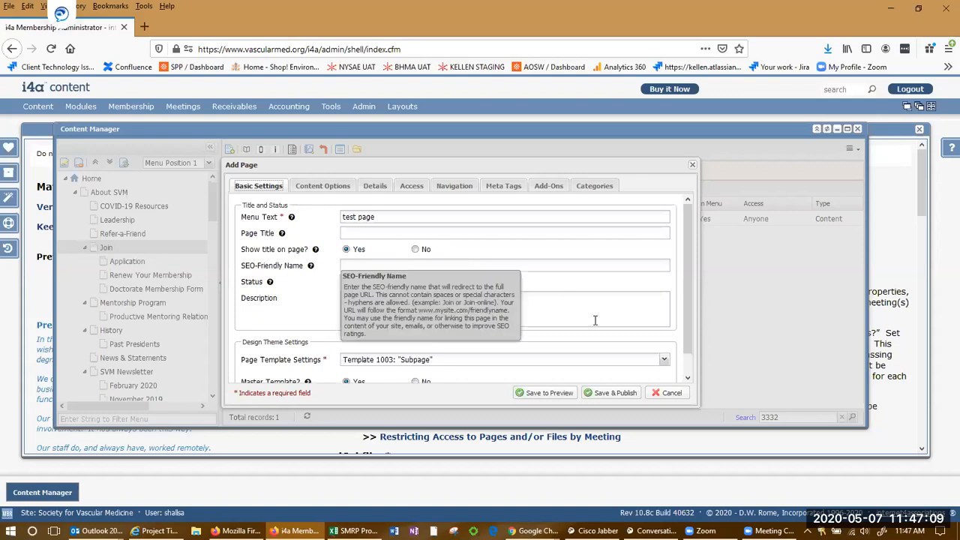
click(612, 393)
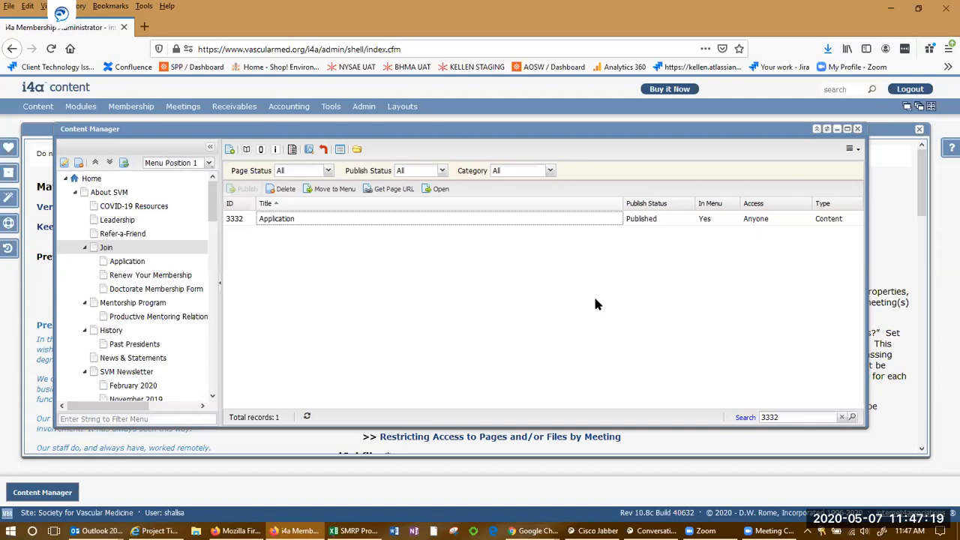
Clear the 3332 search and search all categories for 'test page', finding page 3553.
click(842, 418)
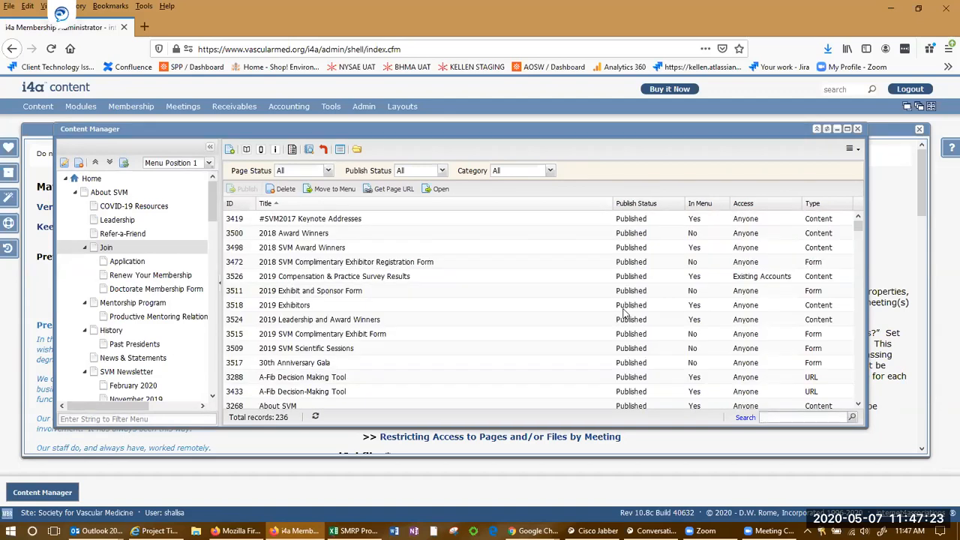
click(785, 419)
click(551, 171)
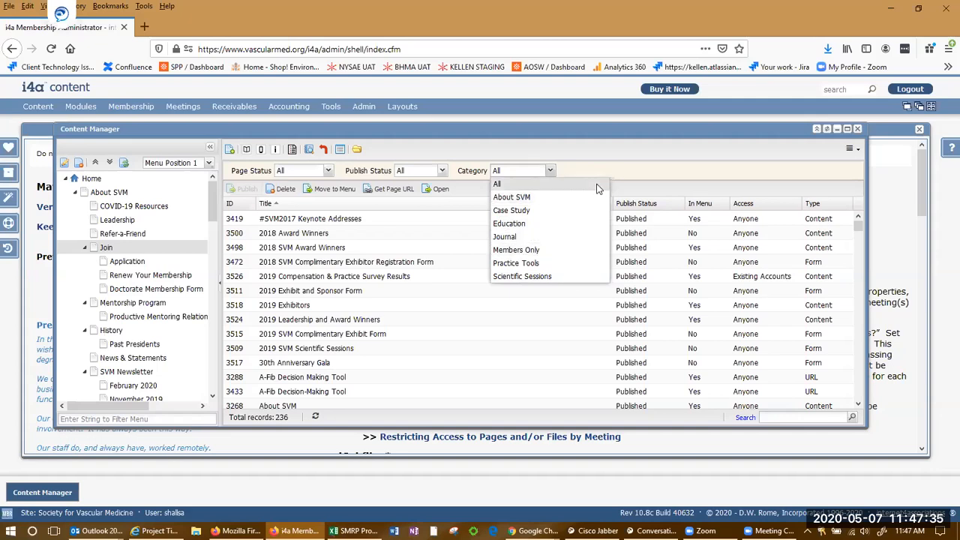
click(642, 166)
click(783, 415)
text(ts)
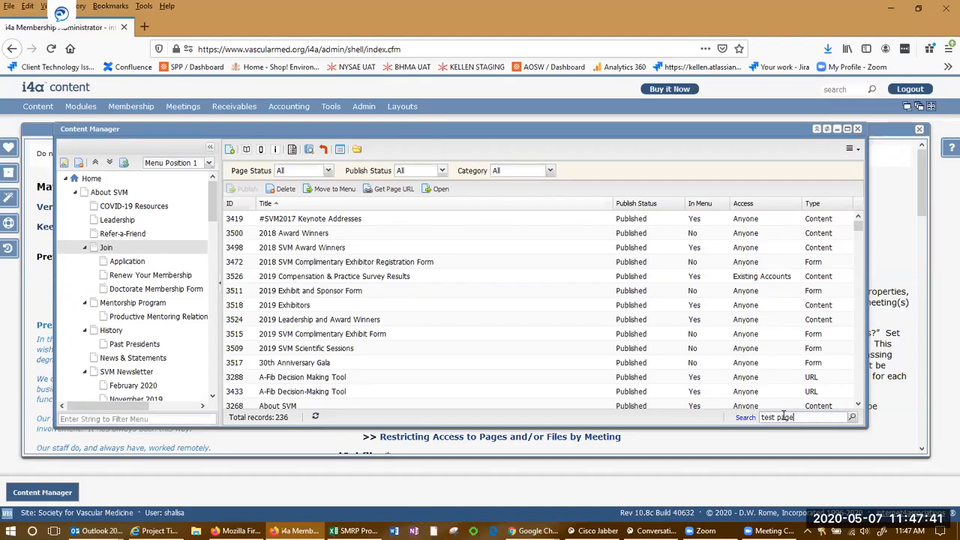
text(st page)
key(Return)
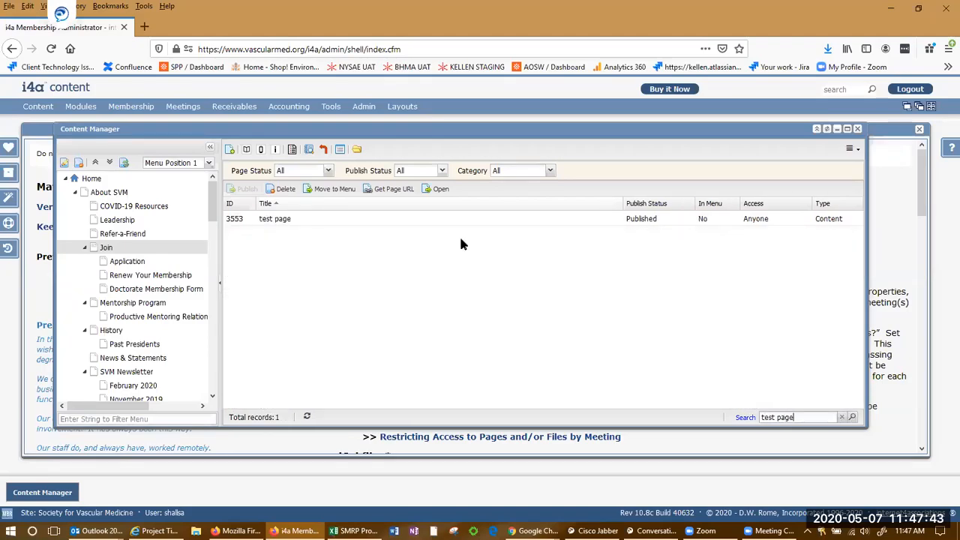
mouse_move(297, 223)
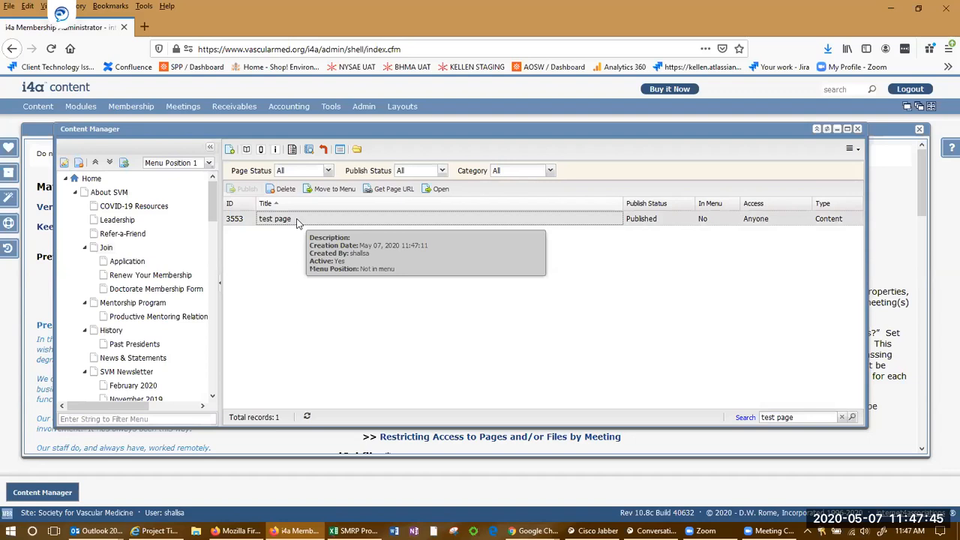
Replace the placeholder with 'Linking out to a form', abandon the link, and exit without saving.
click(246, 150)
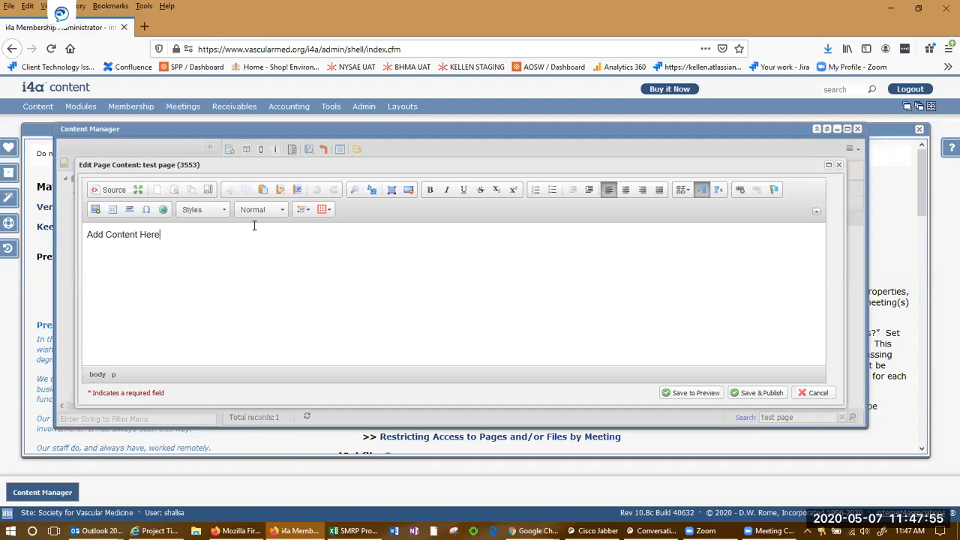
triple_click(253, 233)
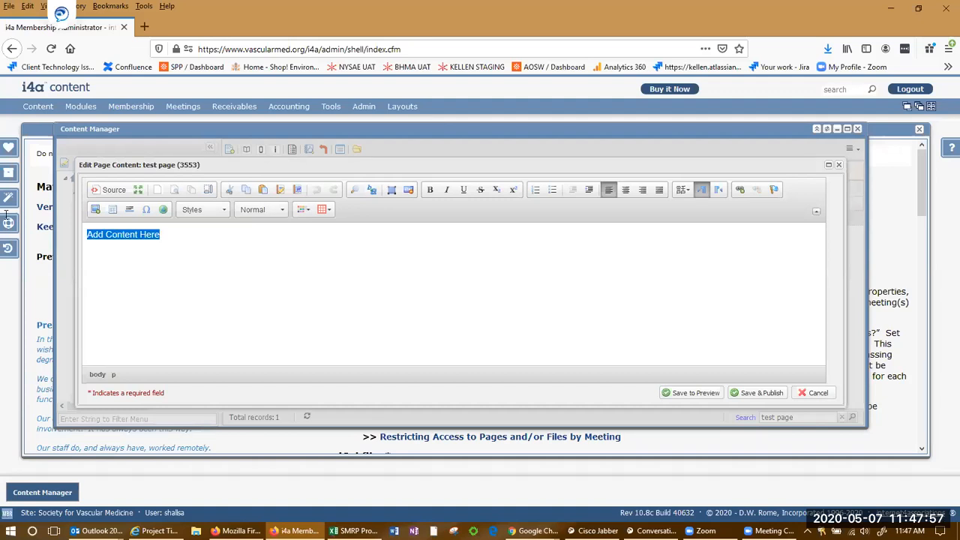
text(Li)
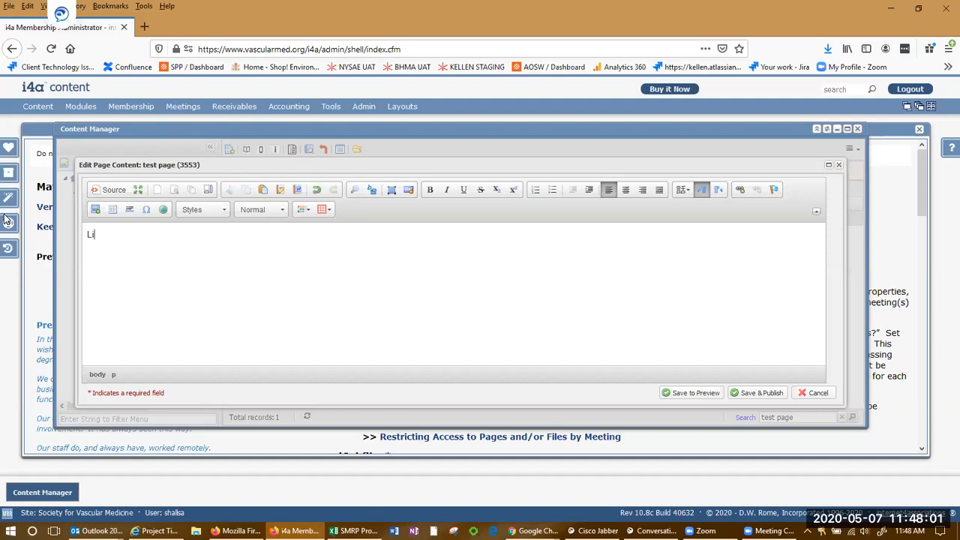
text(nking out to)
drag(168, 232, 43, 208)
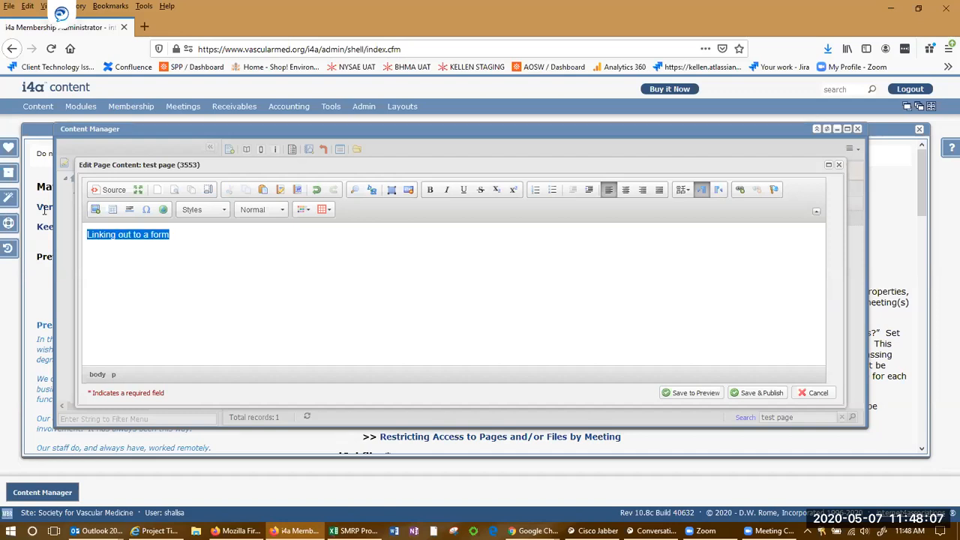
click(740, 190)
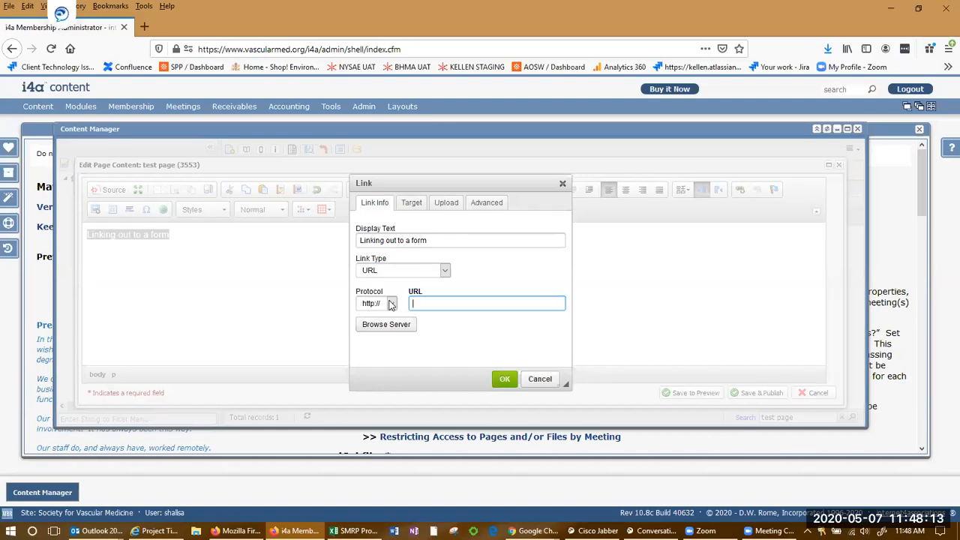
click(537, 378)
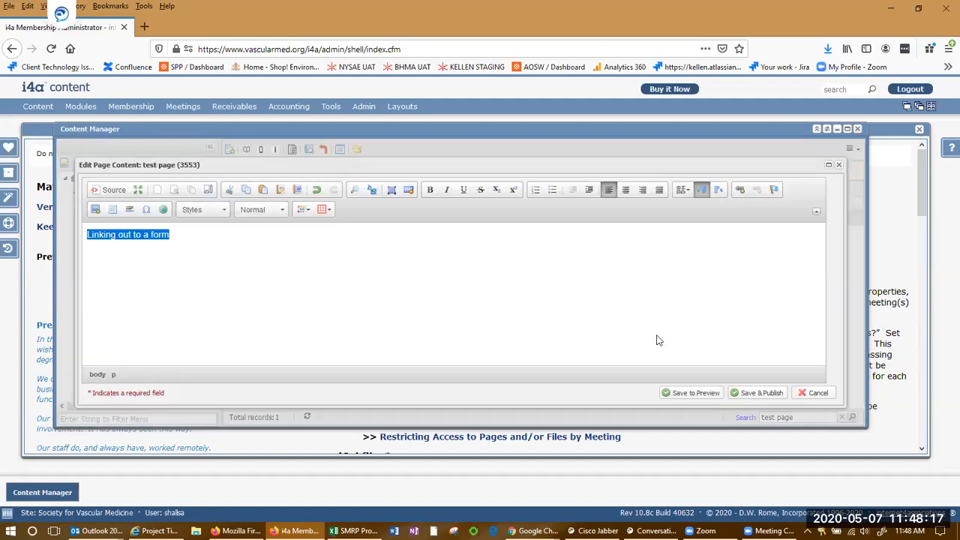
click(817, 393)
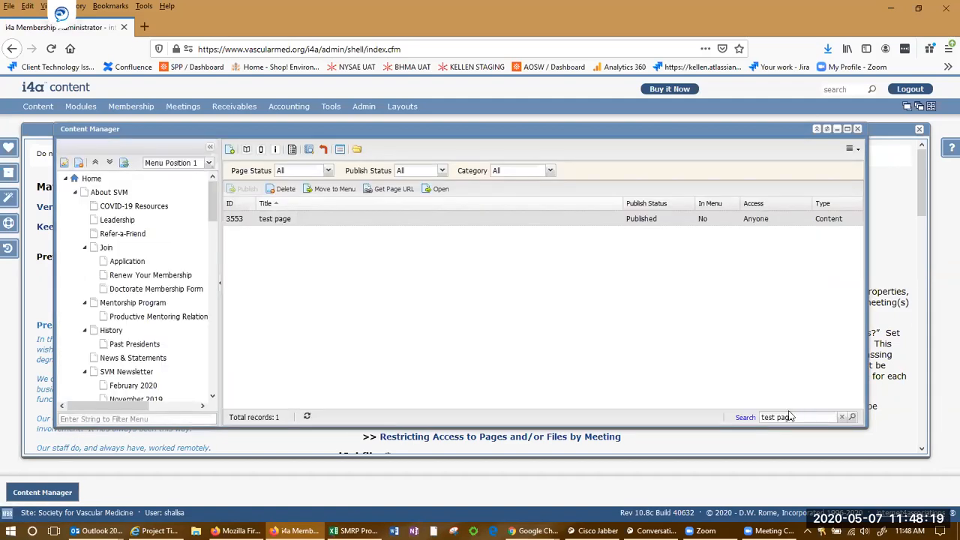
scroll(112, 285, down, 6)
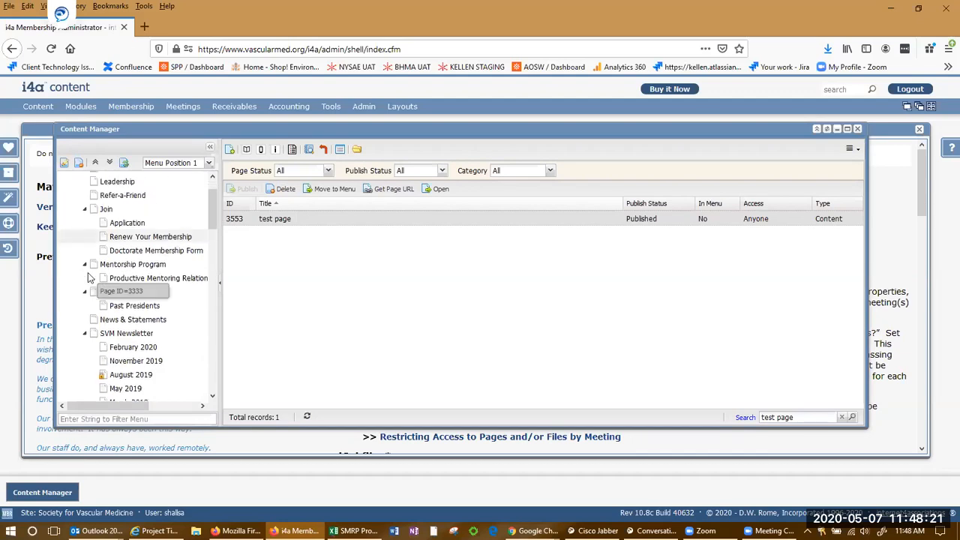
scroll(90, 277, down, 4)
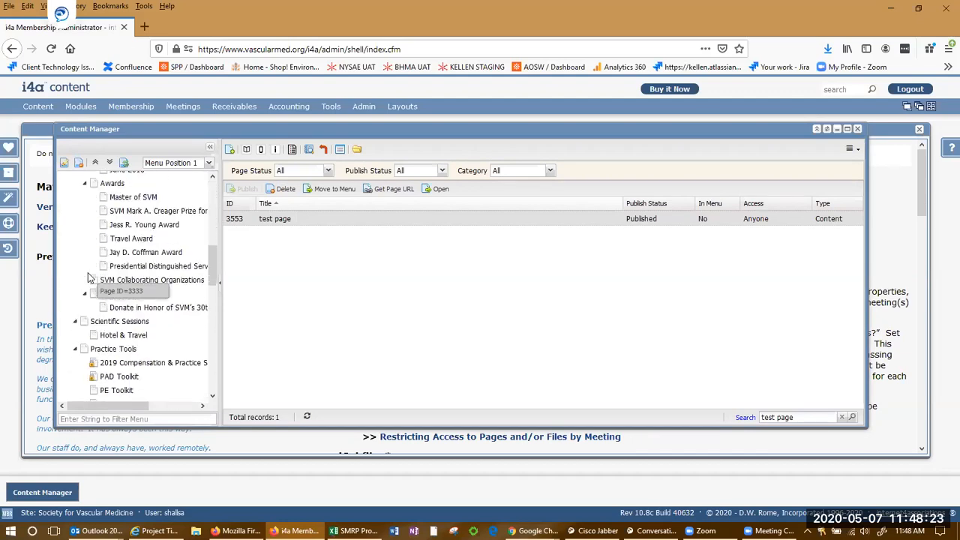
click(120, 293)
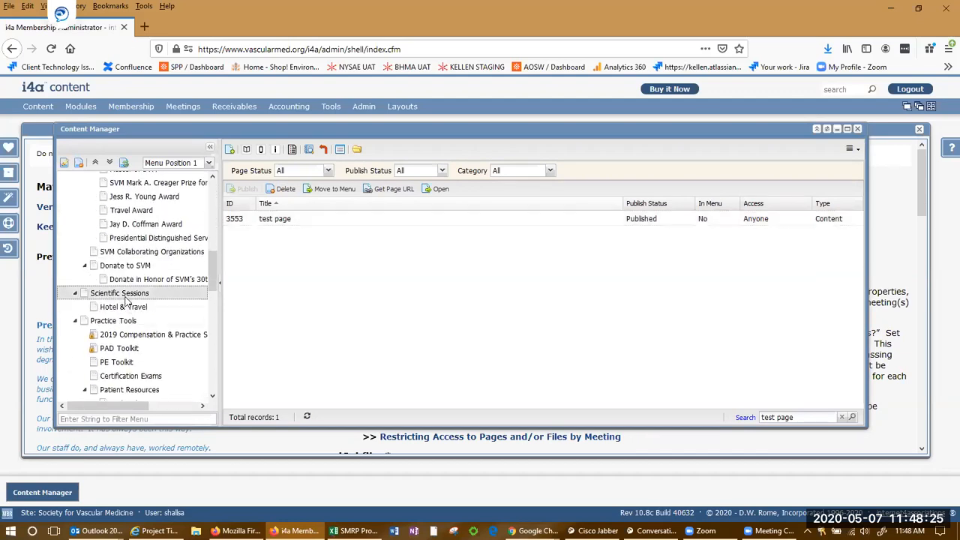
scroll(134, 334, down, 1)
scroll(135, 338, down, 5)
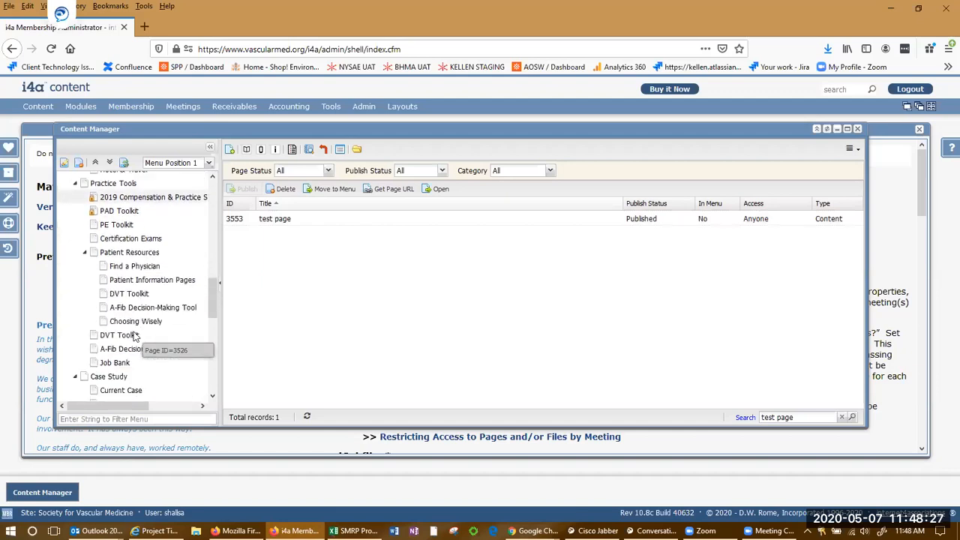
scroll(135, 337, down, 7)
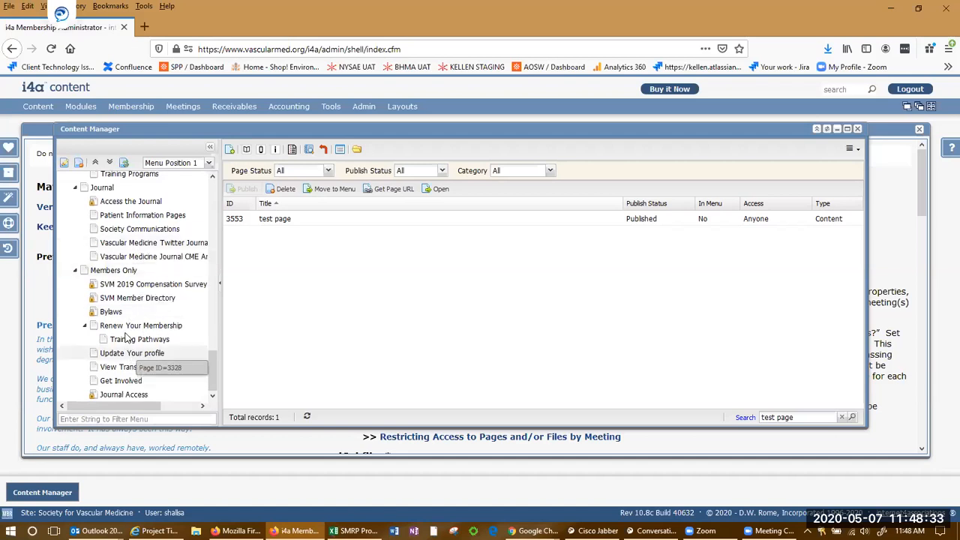
scroll(128, 318, up, 1)
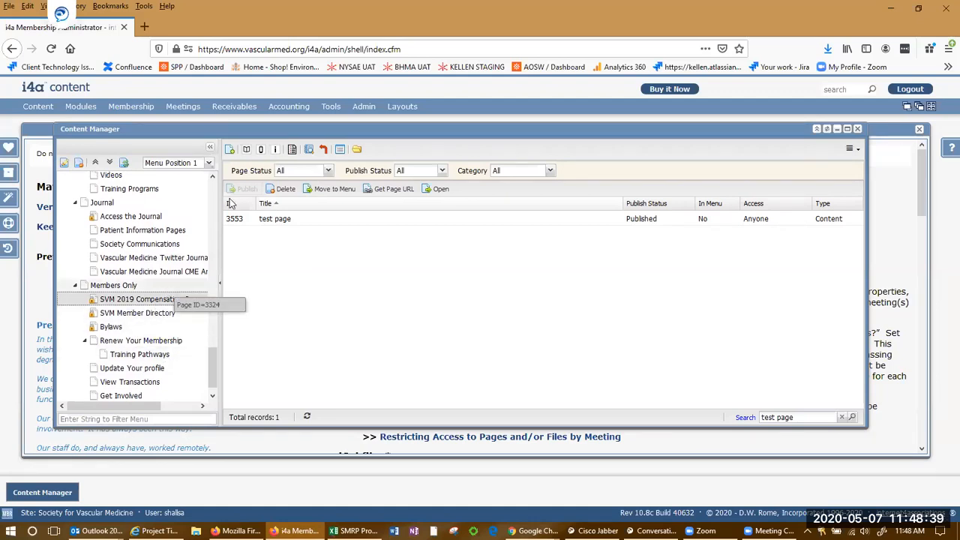
click(250, 150)
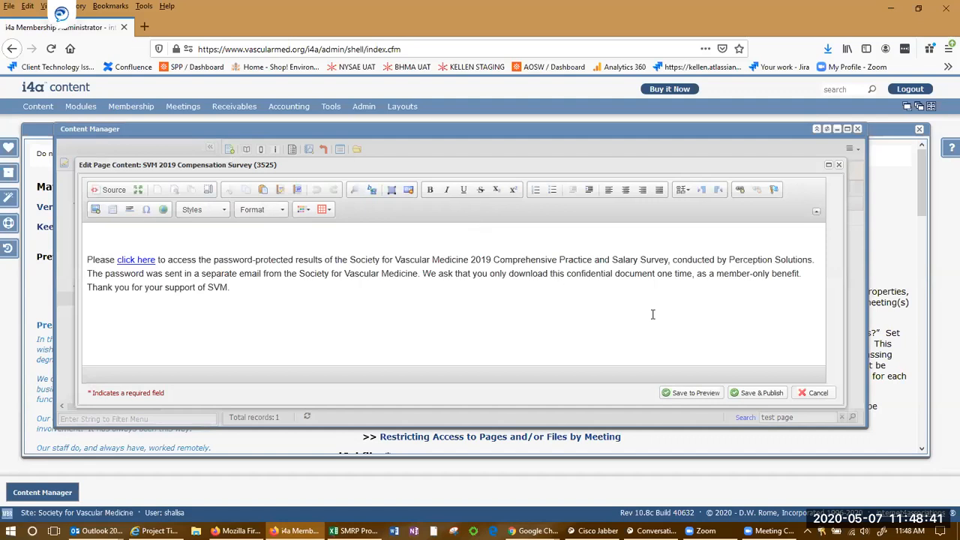
click(139, 263)
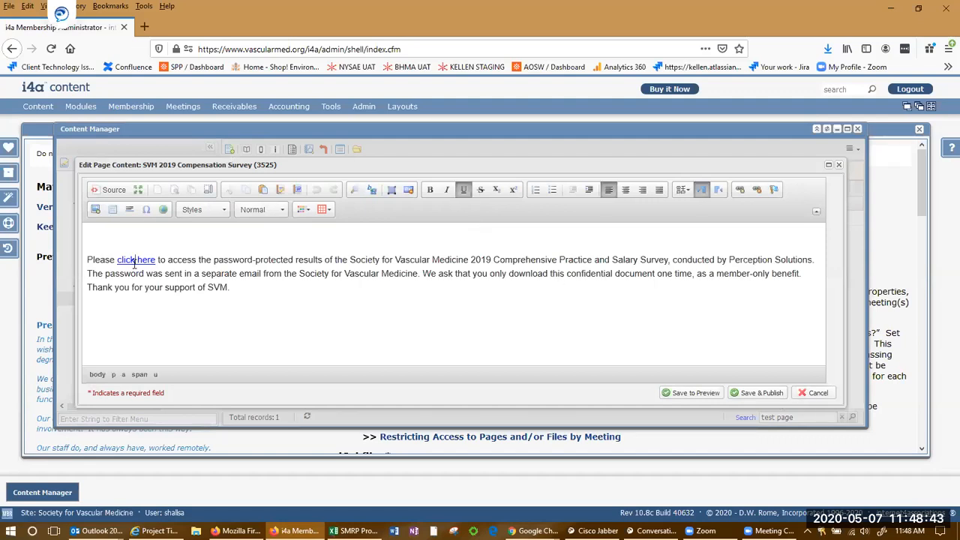
click(738, 191)
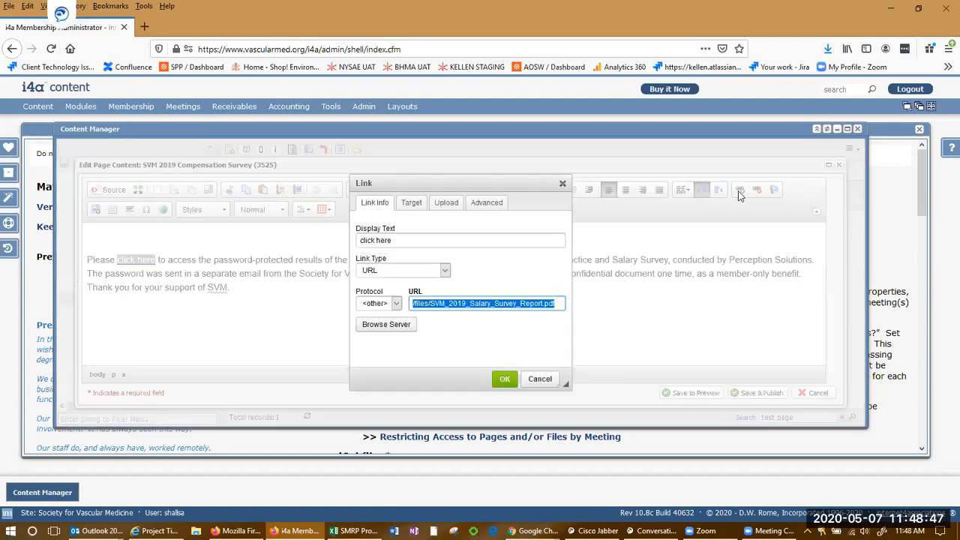
click(491, 304)
click(540, 379)
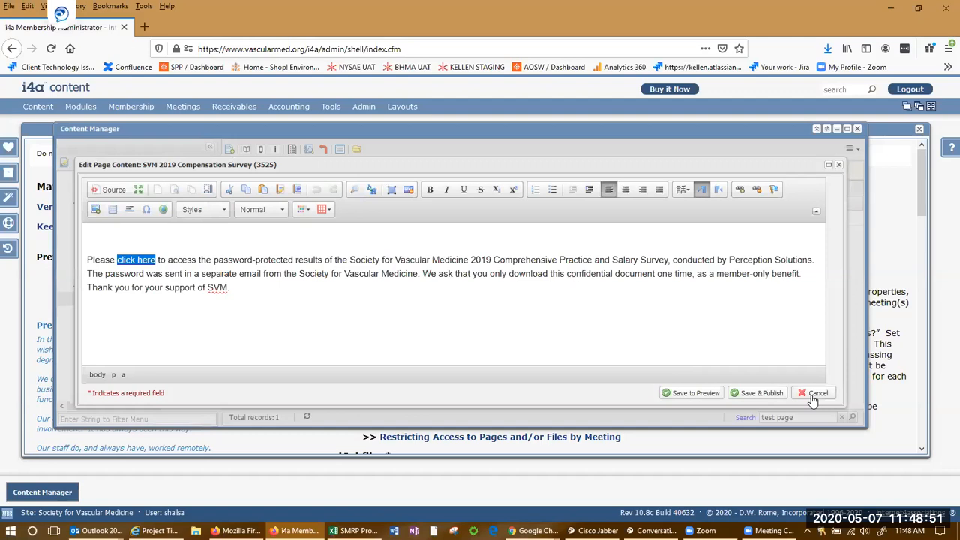
click(815, 393)
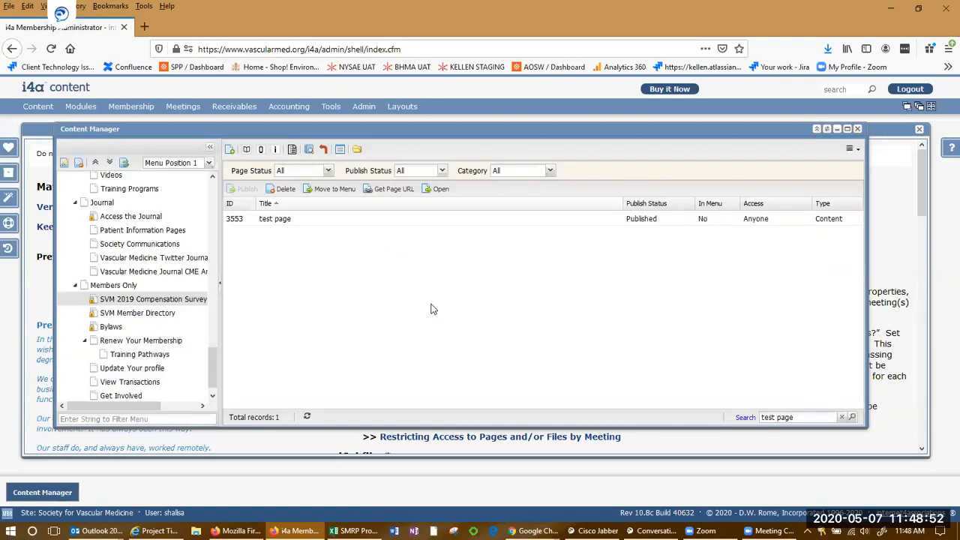
Open the test page's content and replace the placeholder text with 'Test page'.
click(247, 150)
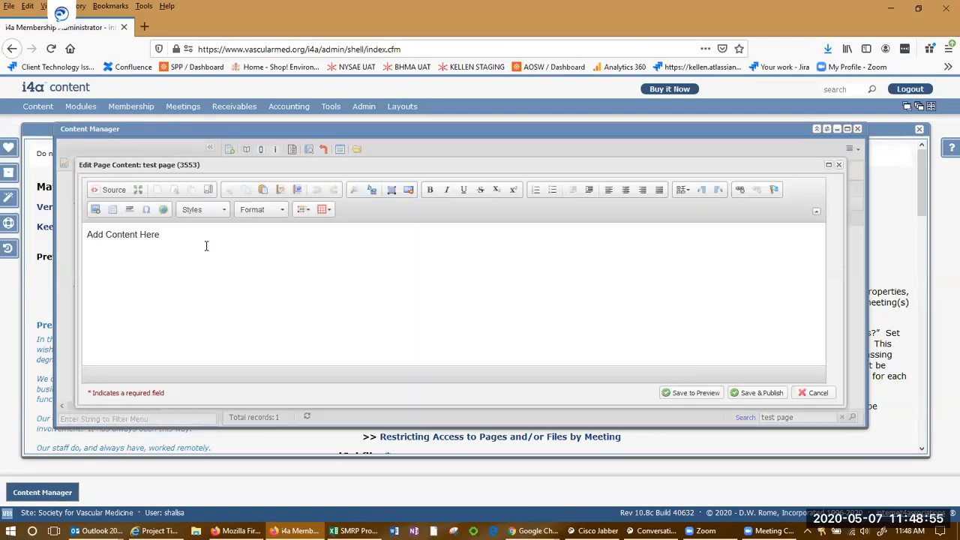
triple_click(178, 234)
text(Test ag)
key(BackSpace)
text(page)
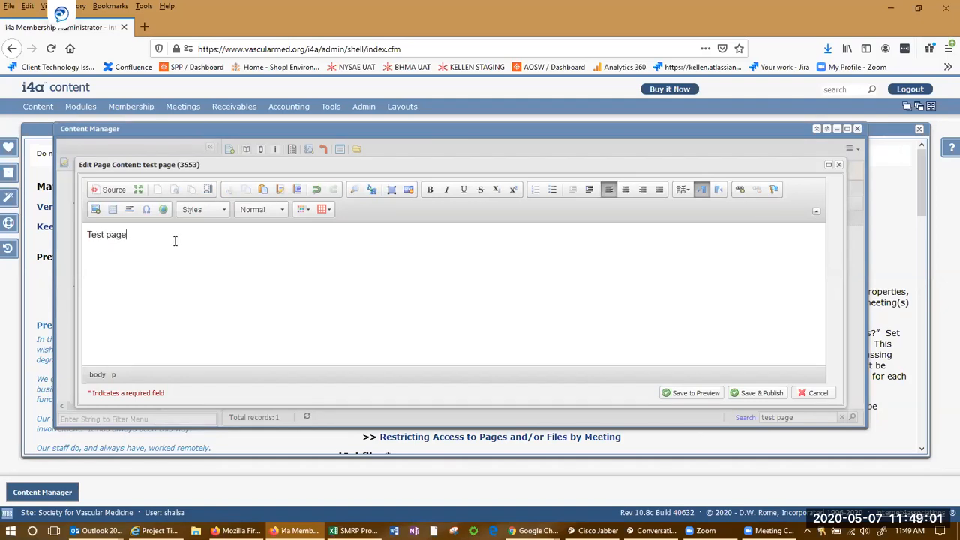
Make a numbered list of Test page, daf, daf, then save and publish the page.
key(ctrl+a)
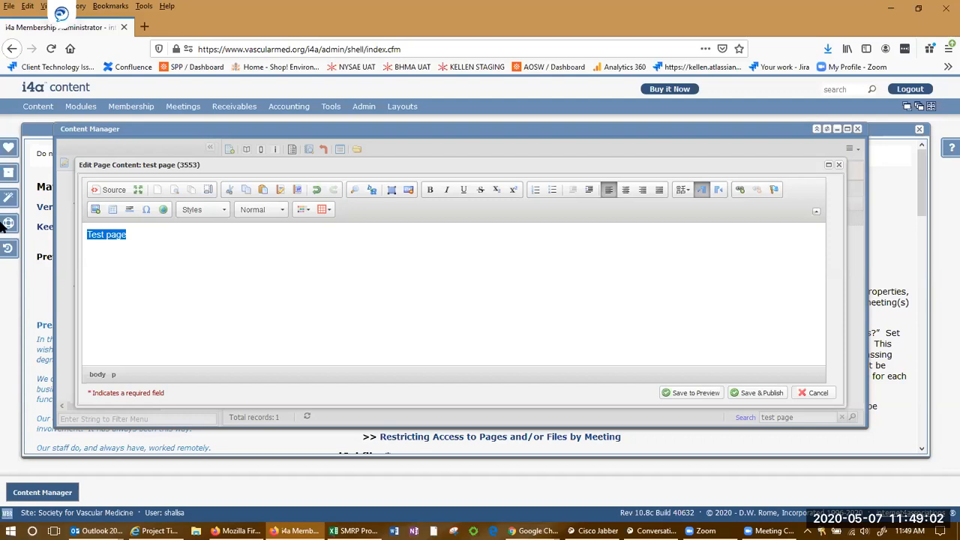
click(535, 190)
key(End)
key(Return)
text(daf)
key(Return)
text(daf)
key(Return)
key(Return)
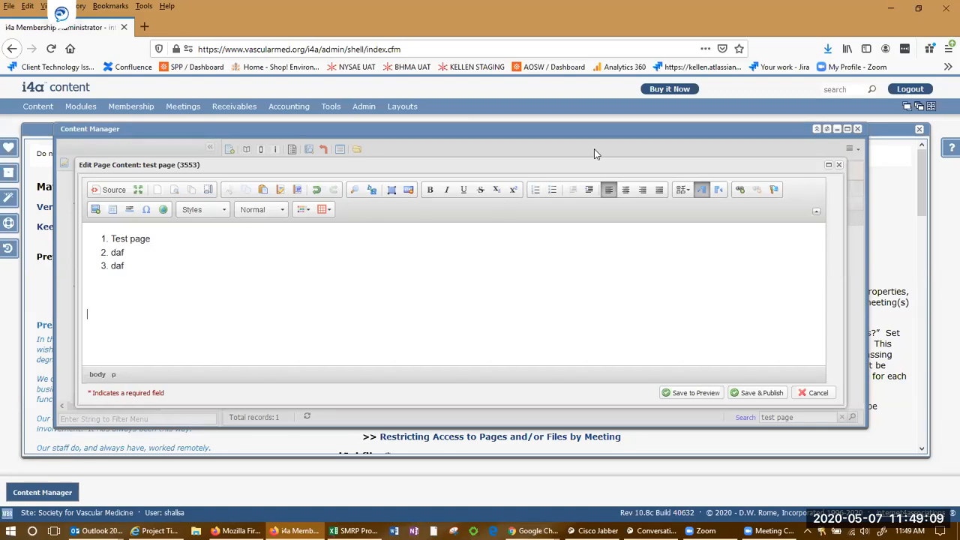
click(755, 393)
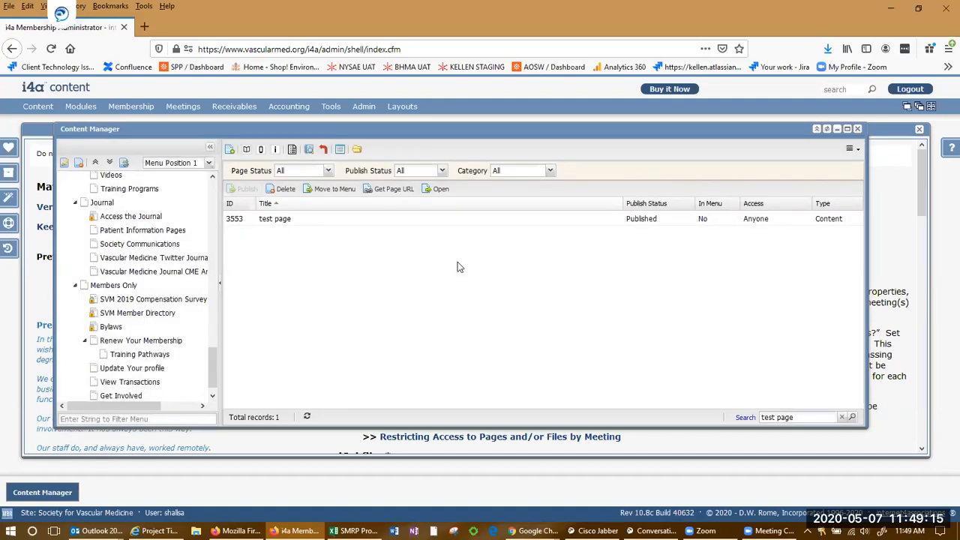
Show and select the test page URL /i4a/pages/index.cfm?pageID=3553, then switch to Chrome.
mouse_move(352, 218)
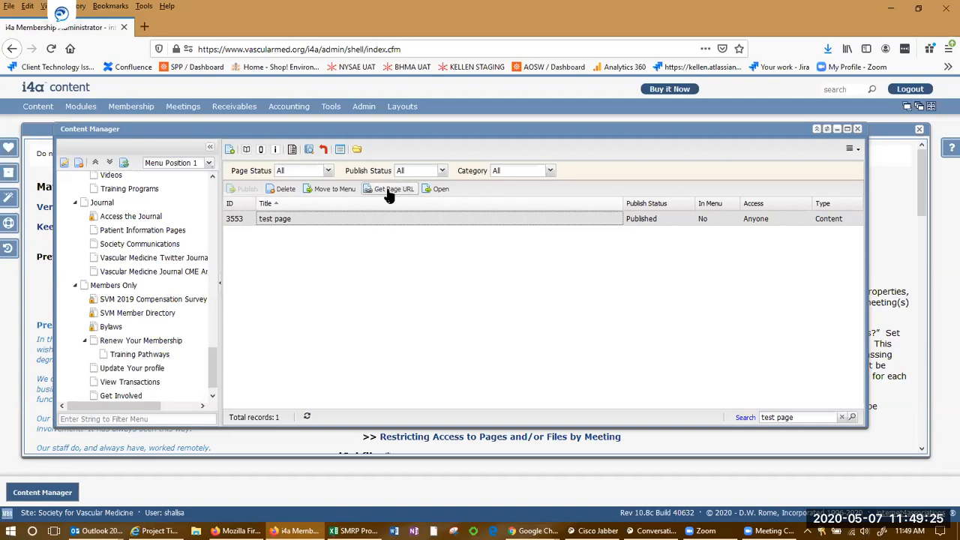
click(389, 193)
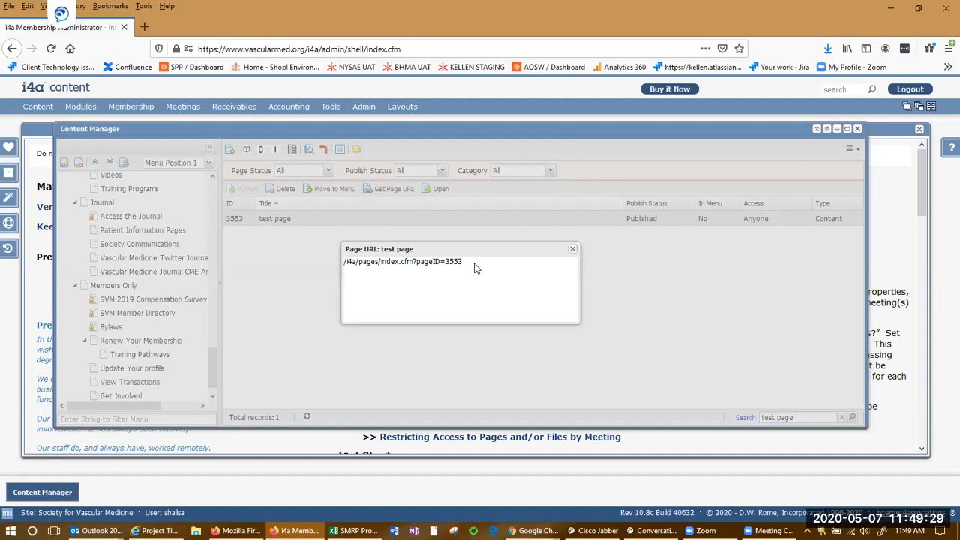
drag(461, 263, 343, 260)
key(ctrl+c)
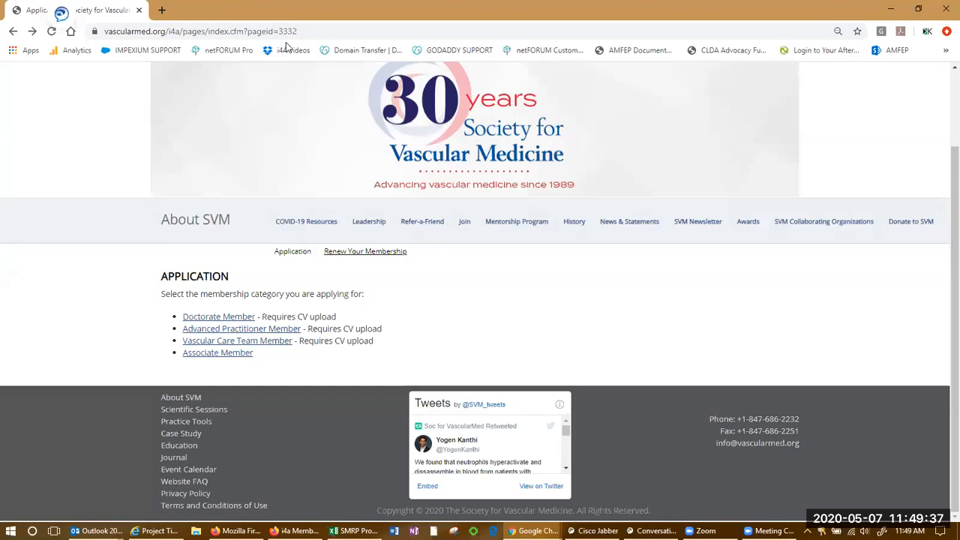
key(alt+Tab)
Load vascularmed.org/i4a/pages/index.cfm?pageID=3553 in Chrome to view the live test page, then return to i4a.
click(305, 33)
text(vascularmed.)
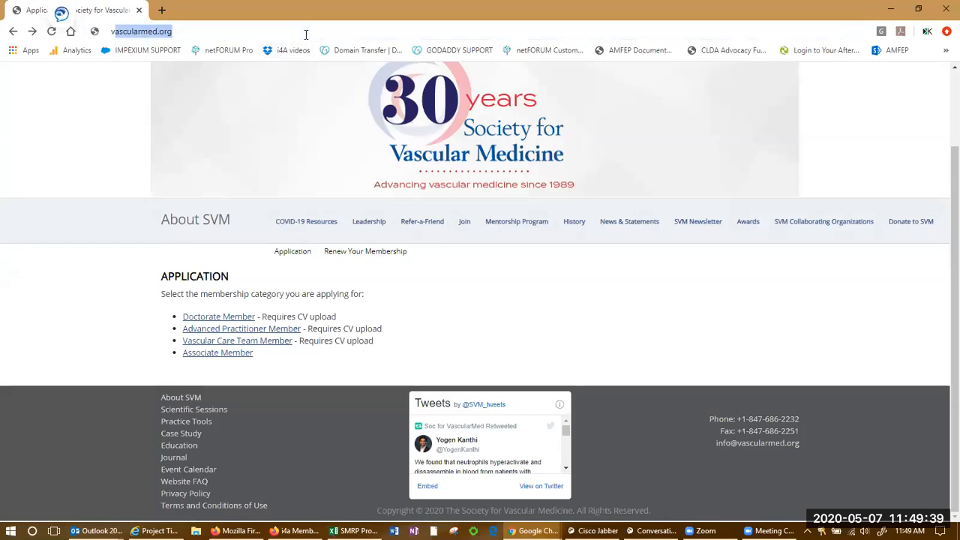
text(org)
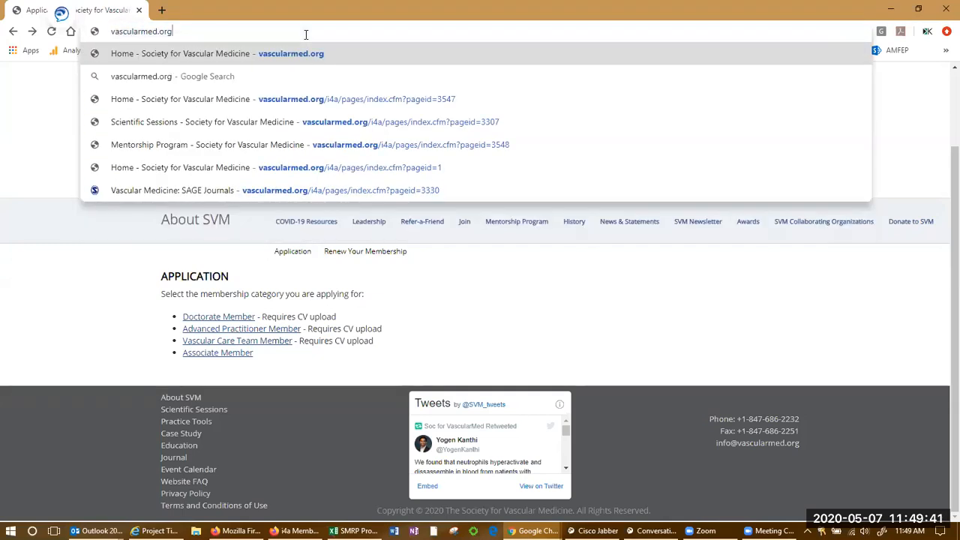
key(ctrl+v)
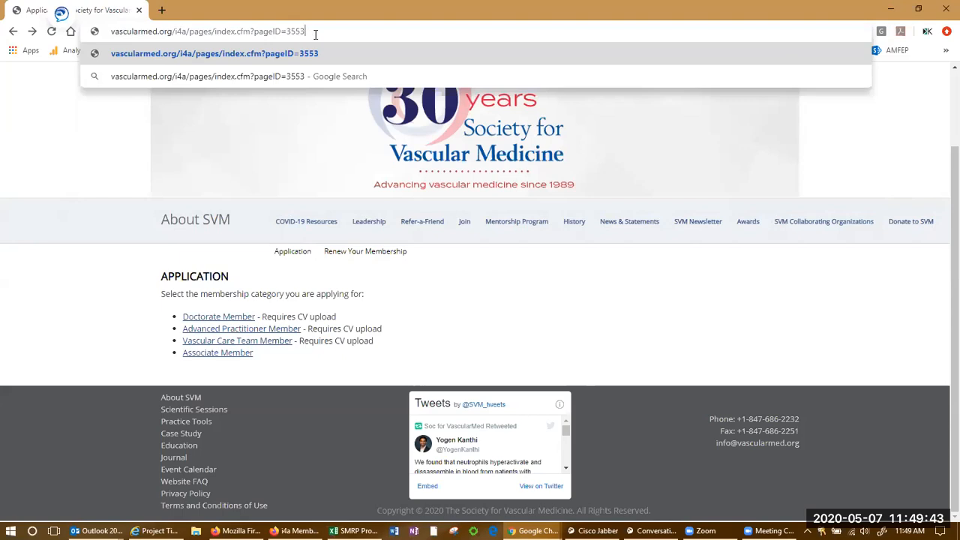
key(Return)
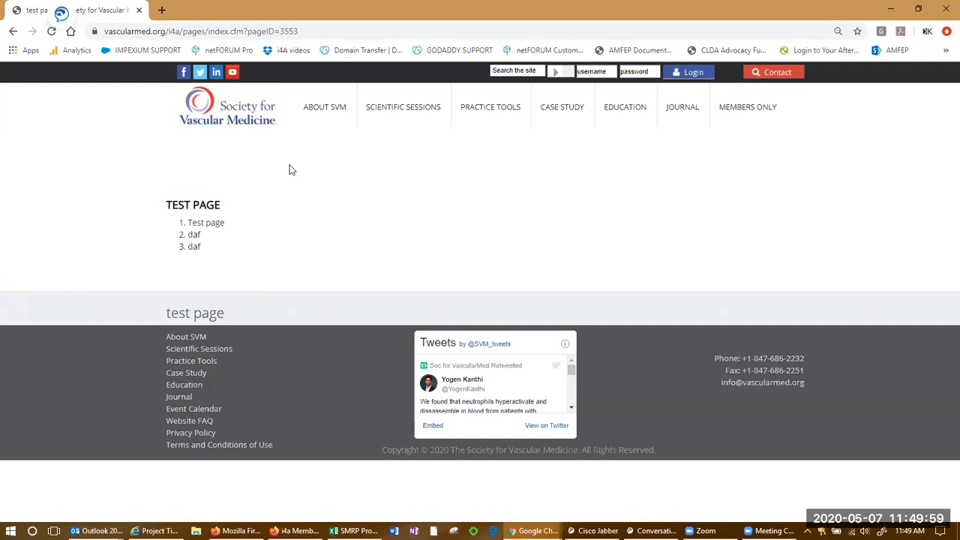
key(alt+Tab)
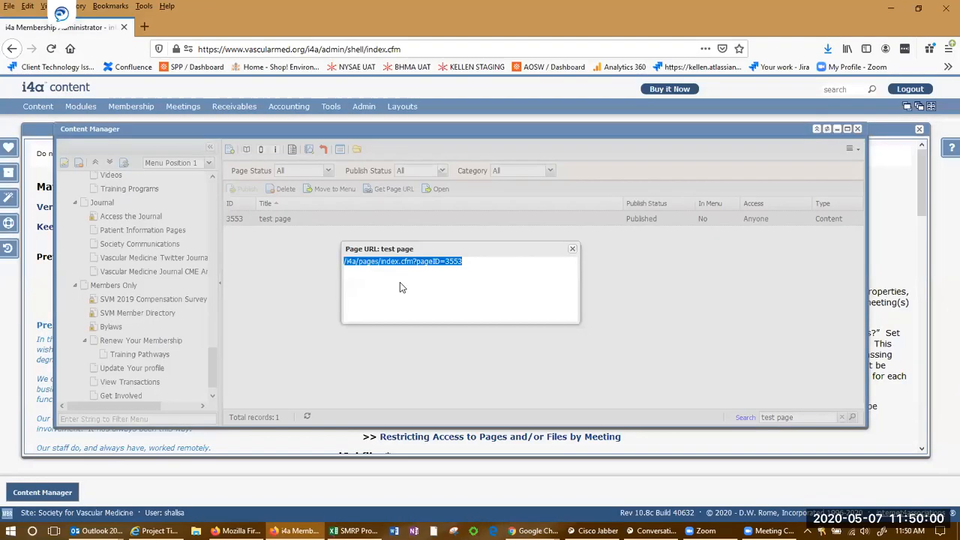
Set test page 3553 to page template 1004 'Homepage' and save and publish.
click(572, 250)
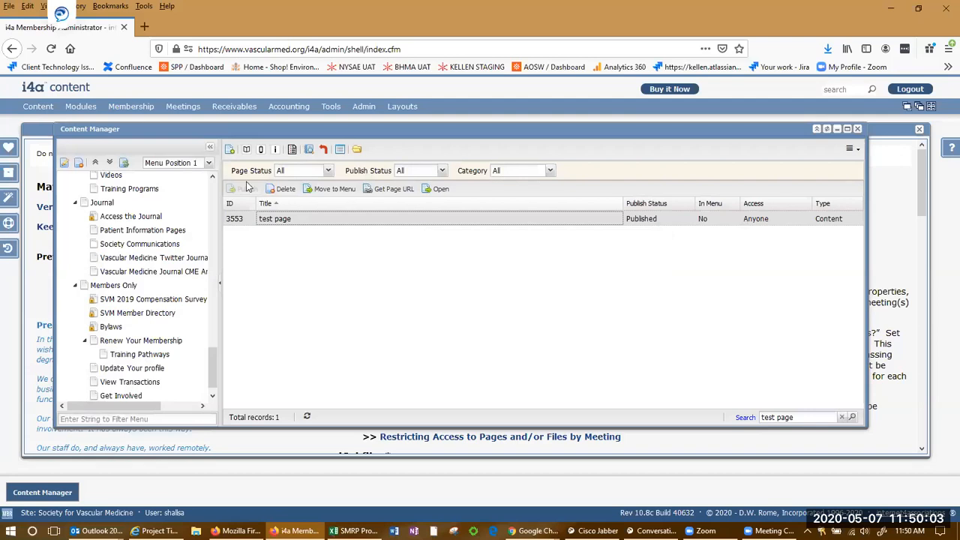
click(275, 150)
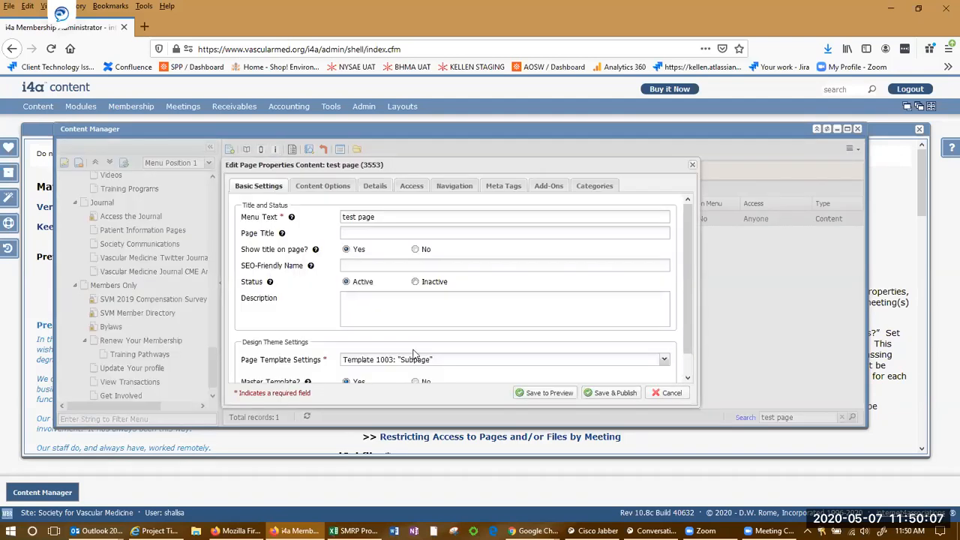
scroll(413, 352, down, 1)
click(664, 339)
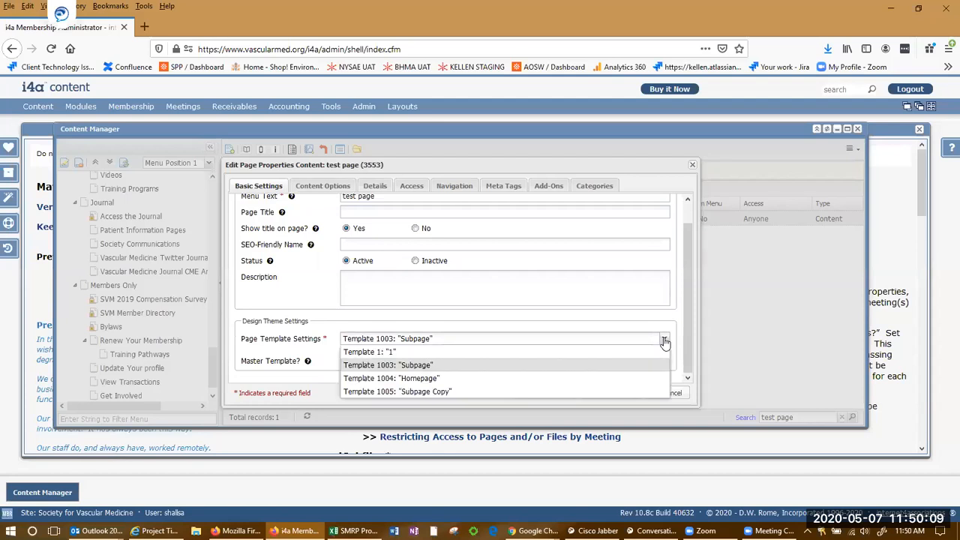
click(555, 382)
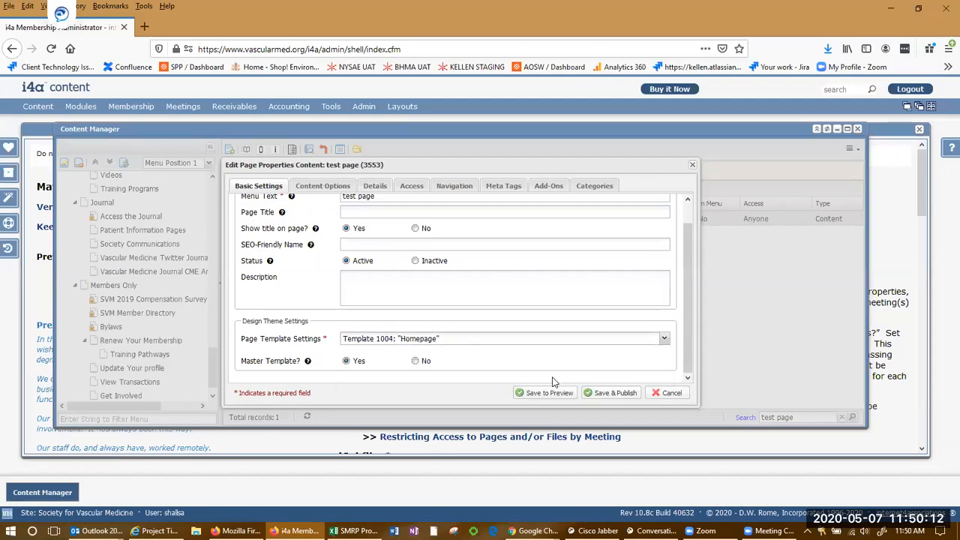
click(616, 393)
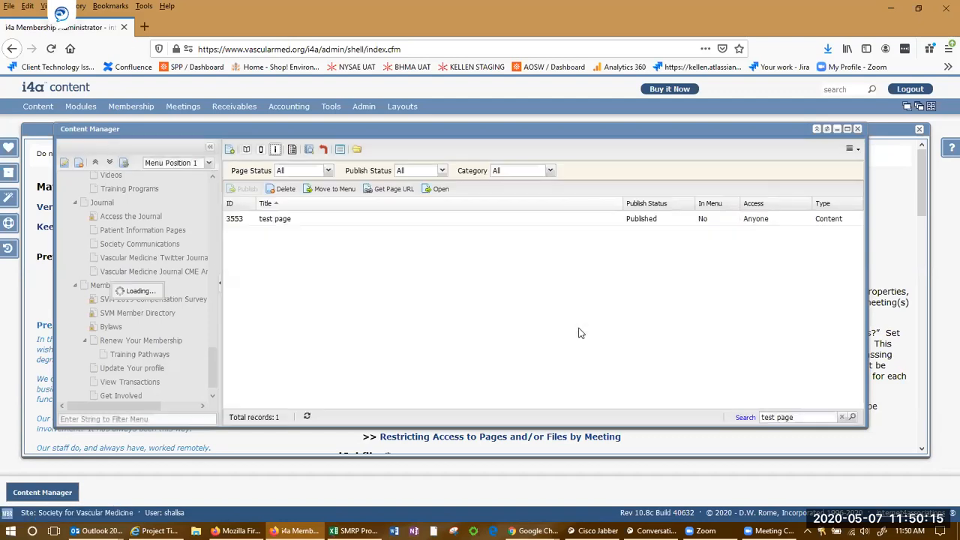
key(alt+Tab)
key(F5)
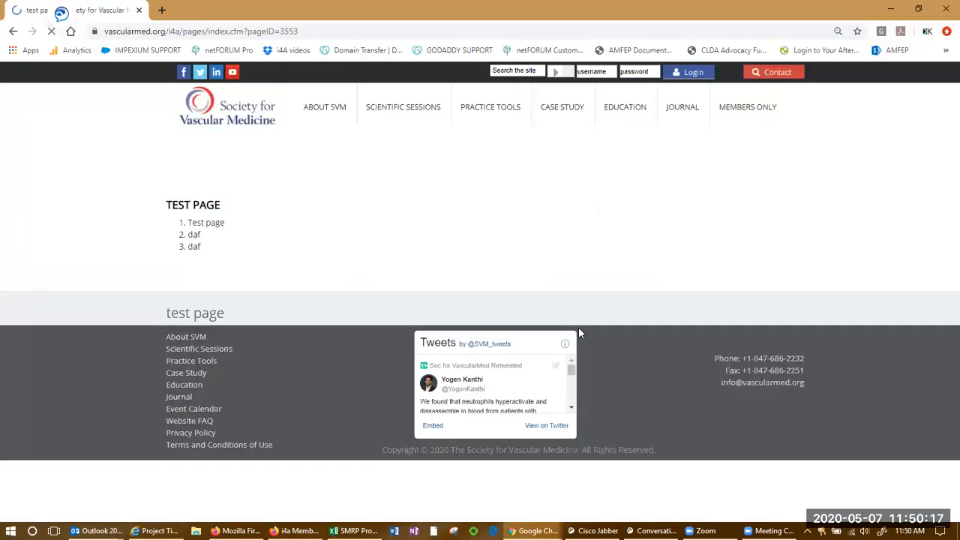
scroll(536, 300, down, 2)
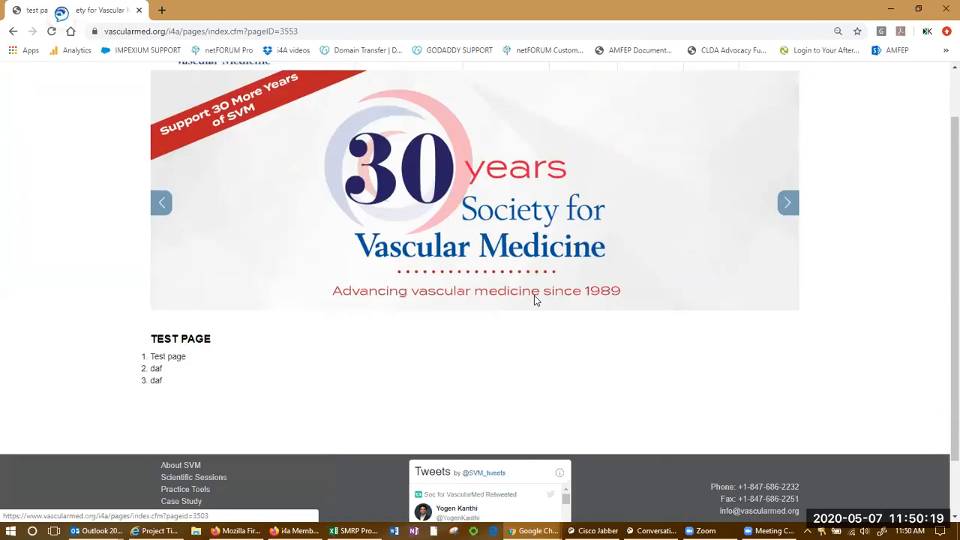
scroll(535, 300, up, 1)
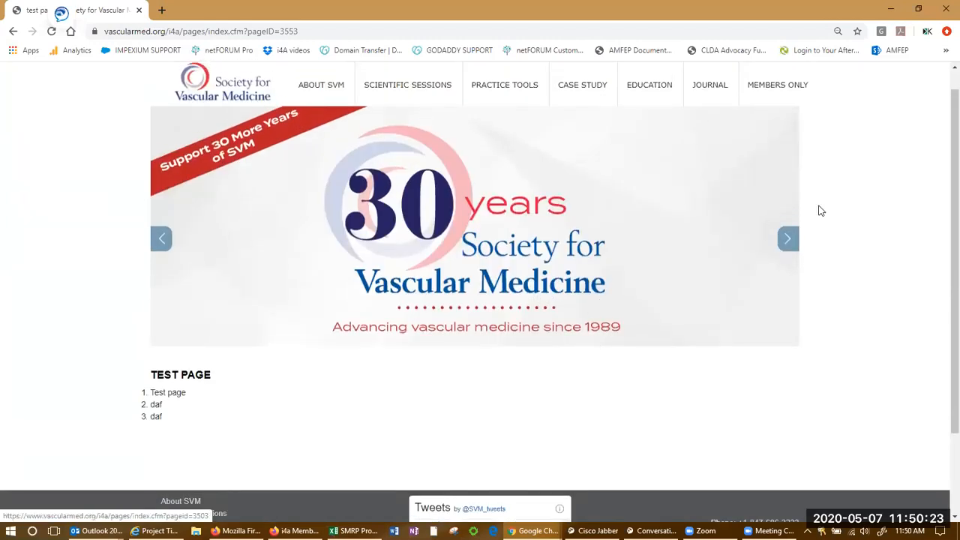
click(788, 238)
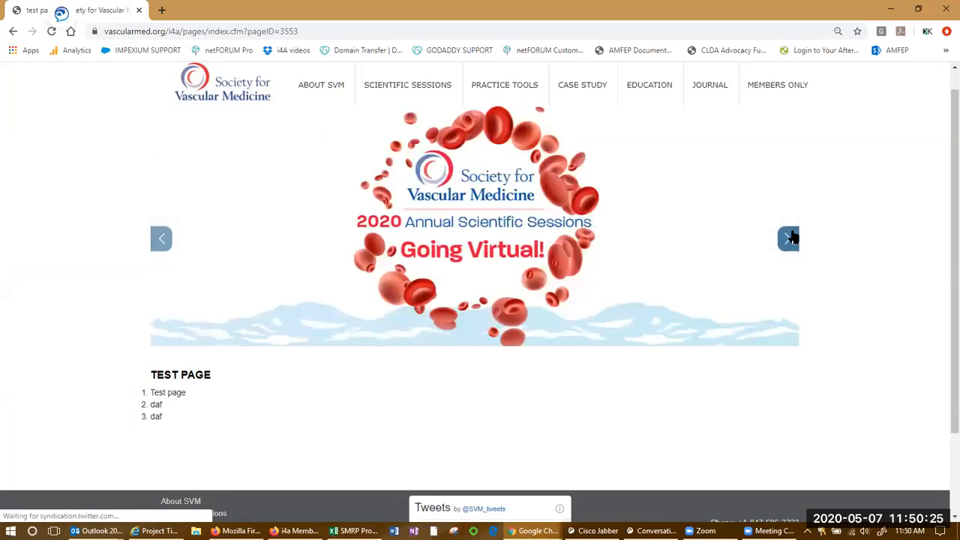
click(789, 238)
click(789, 237)
click(789, 238)
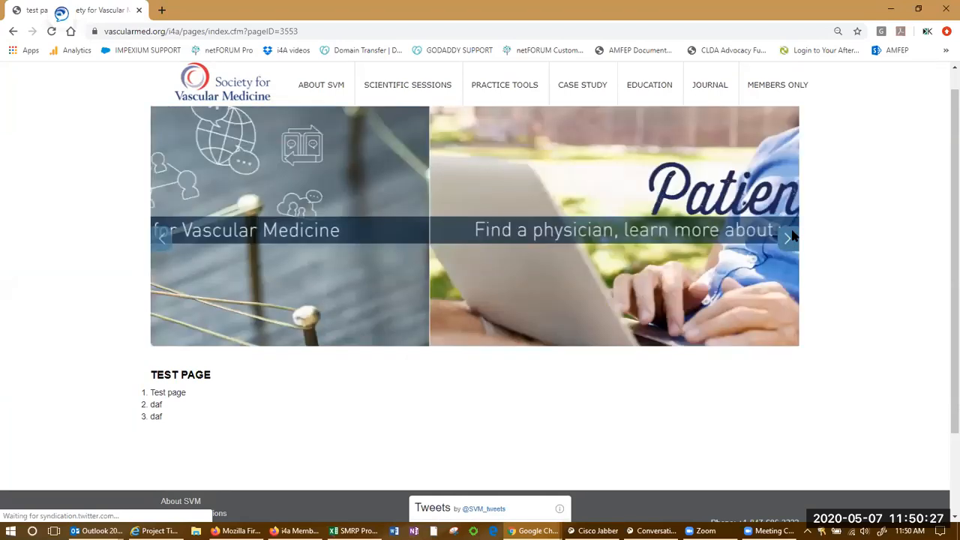
key(alt+Tab)
click(343, 218)
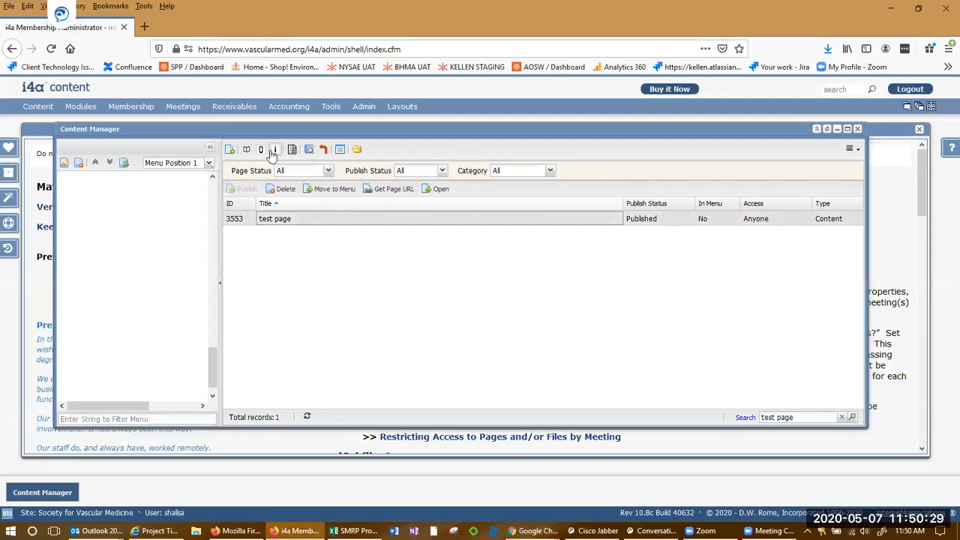
Switch the test page to Template 1, publish, and reload the live page to check it.
click(275, 151)
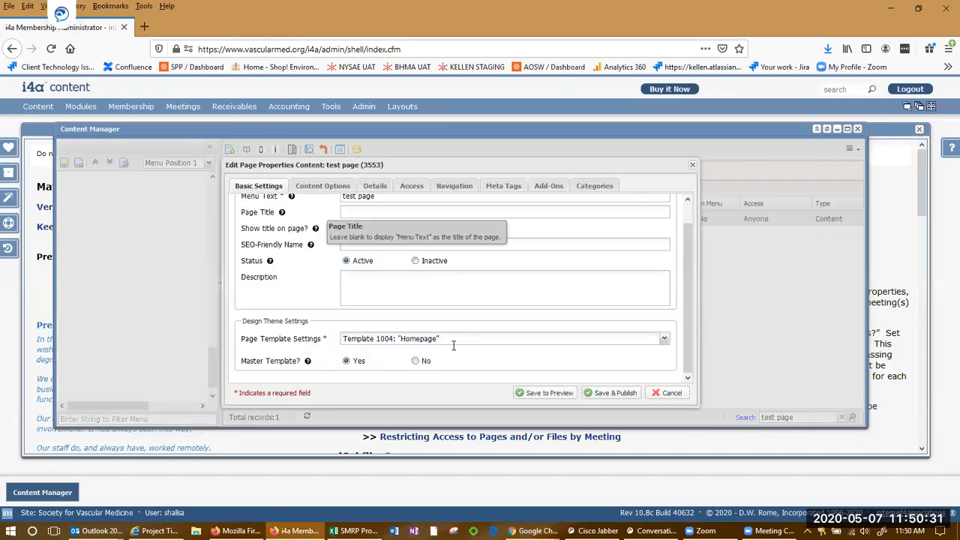
click(665, 339)
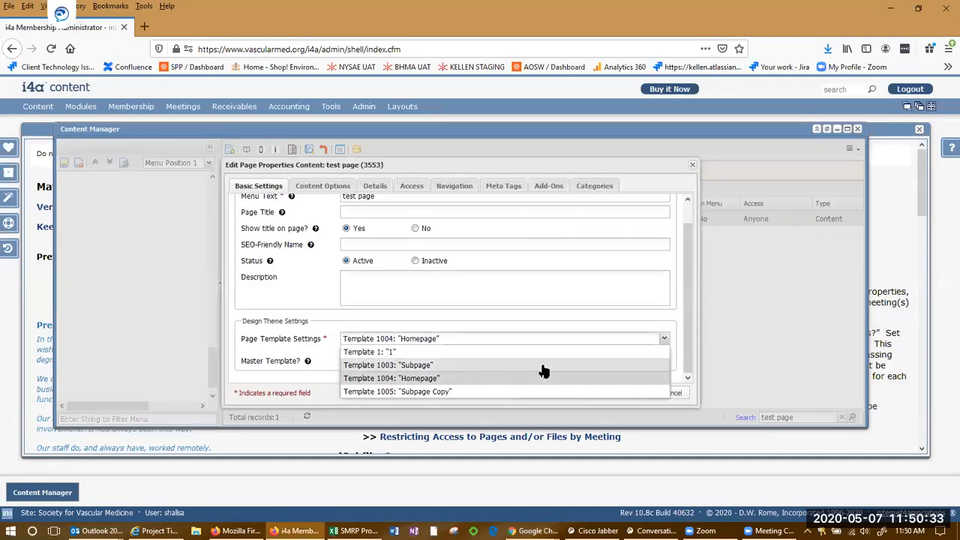
click(465, 352)
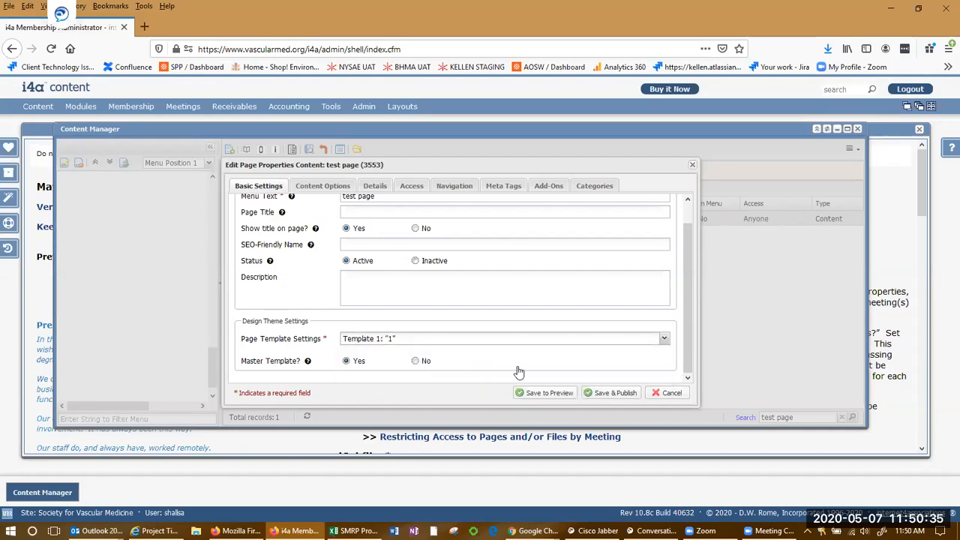
click(611, 392)
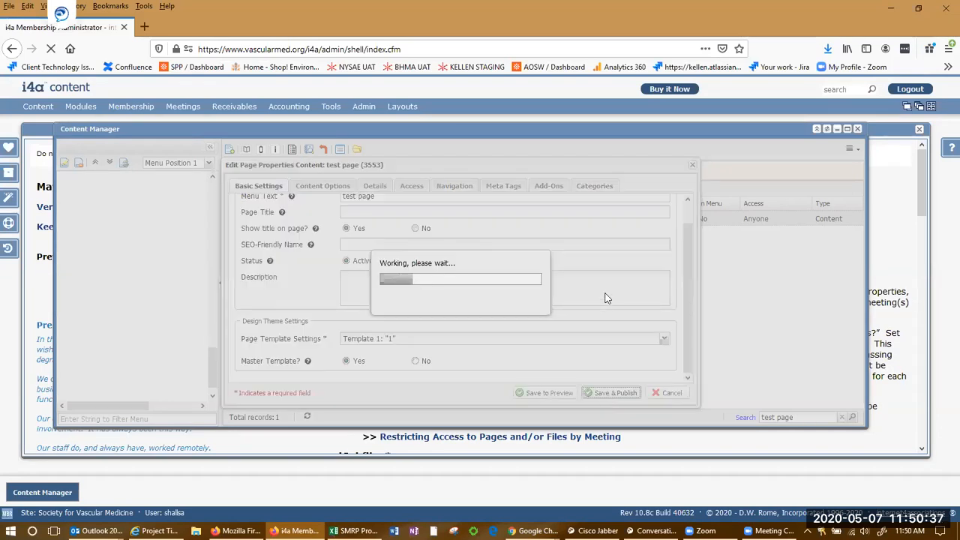
key(alt+Tab)
key(F5)
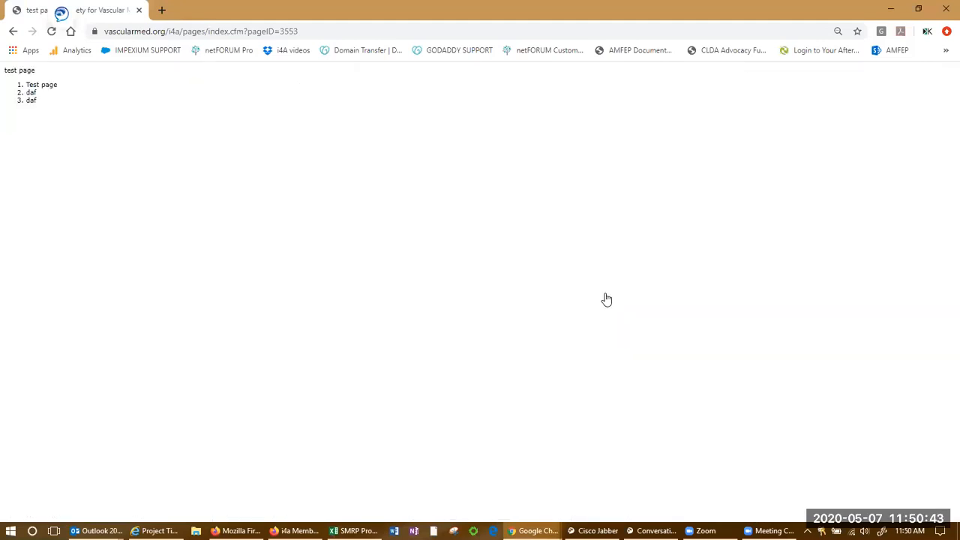
key(alt+Tab)
Change the test page to Template 1005 'Subpage Copy', publish, and reload the live page.
click(488, 219)
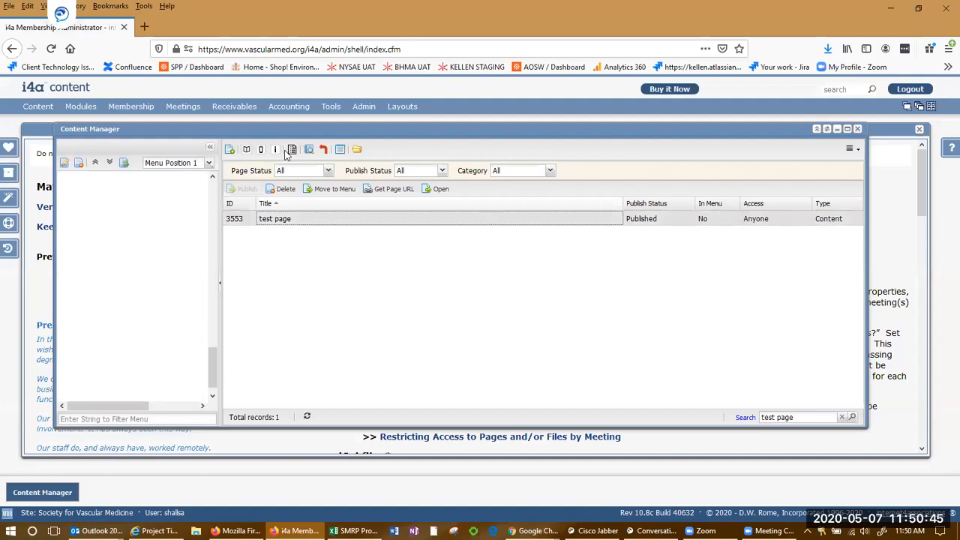
click(274, 149)
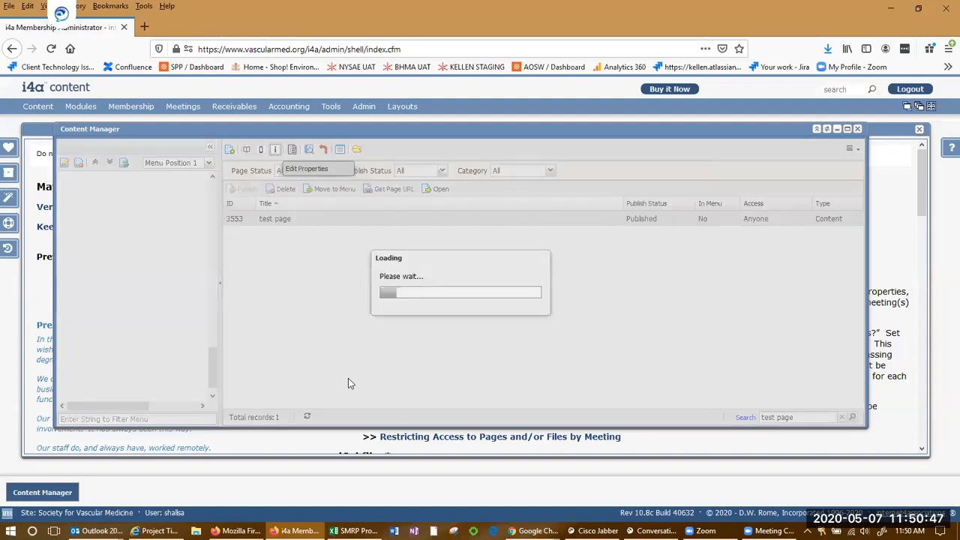
click(664, 339)
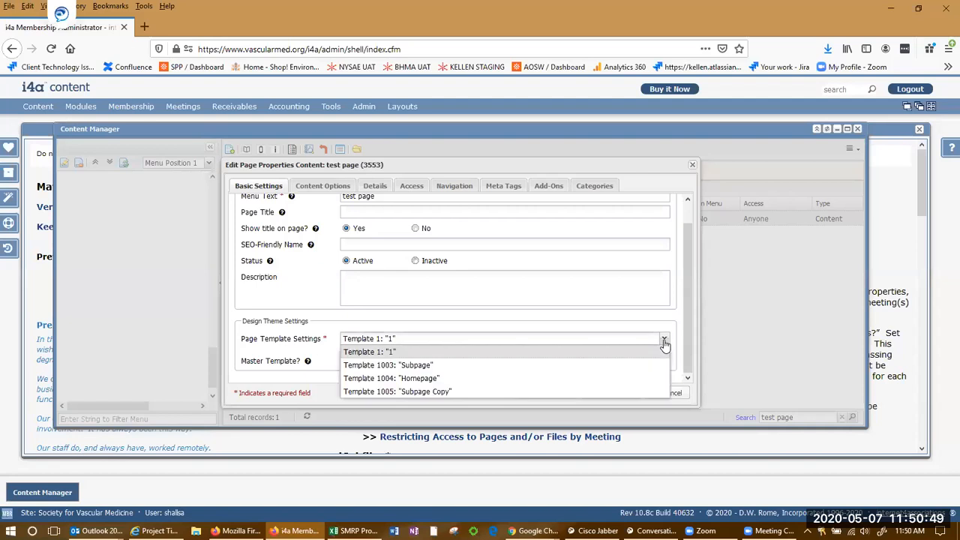
click(529, 391)
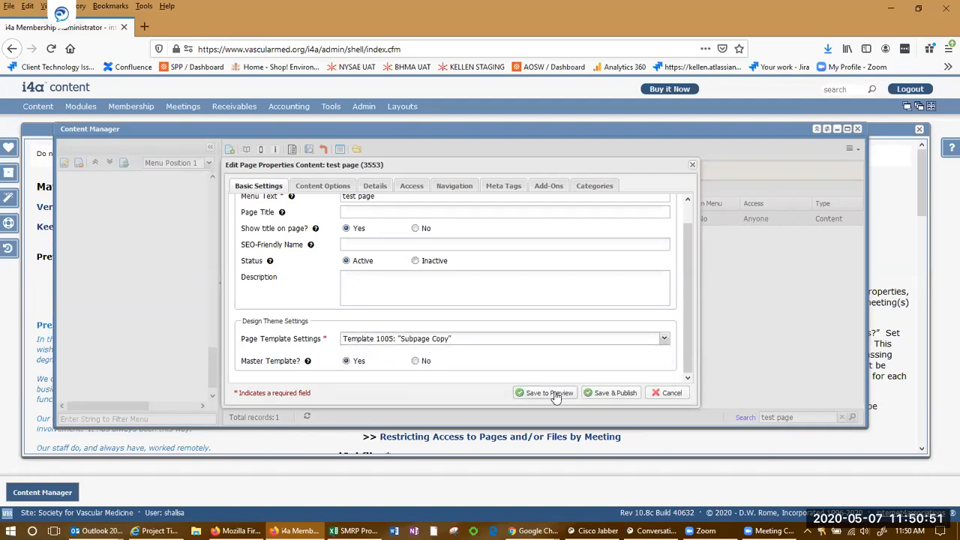
click(597, 393)
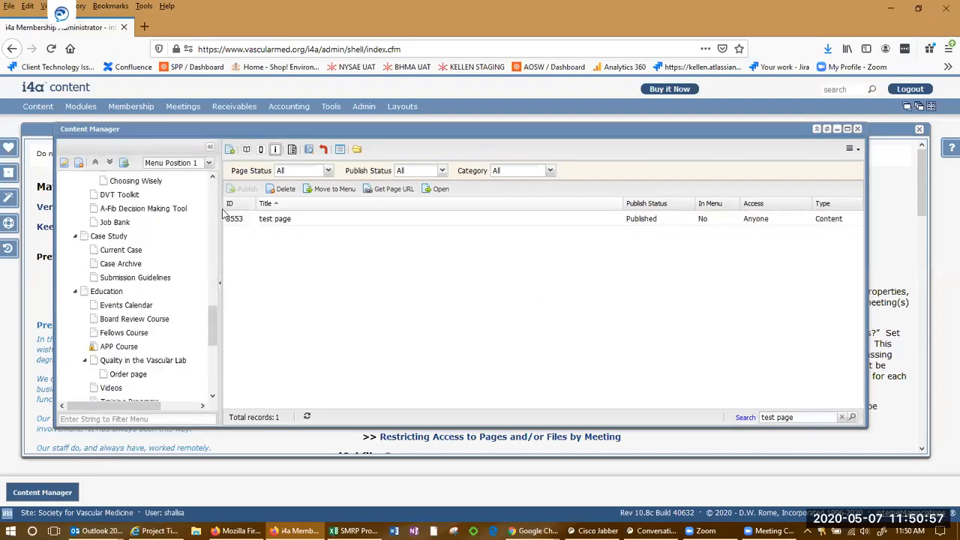
key(alt+Tab)
key(F5)
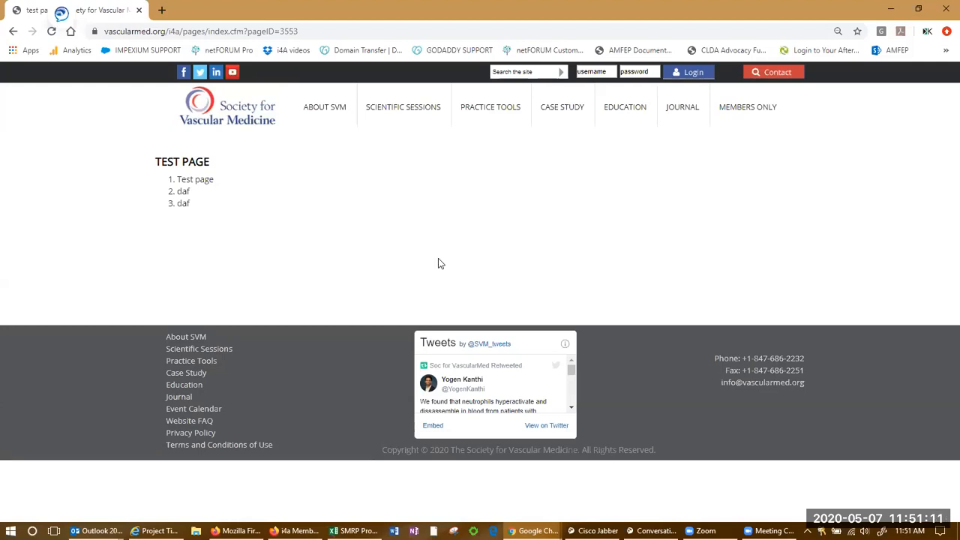
key(alt+Tab)
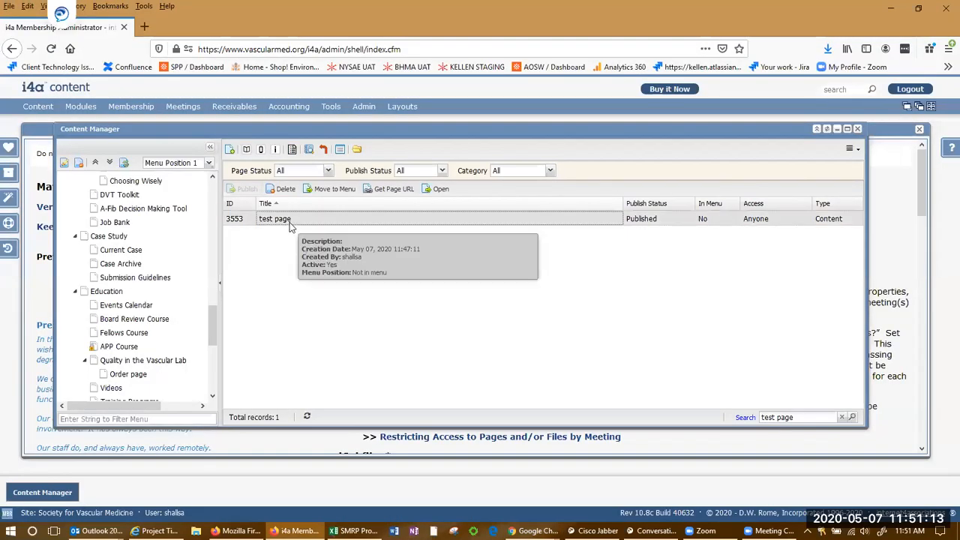
Open the test page's header graphic settings and search the file browser for the SVM banner.
click(275, 150)
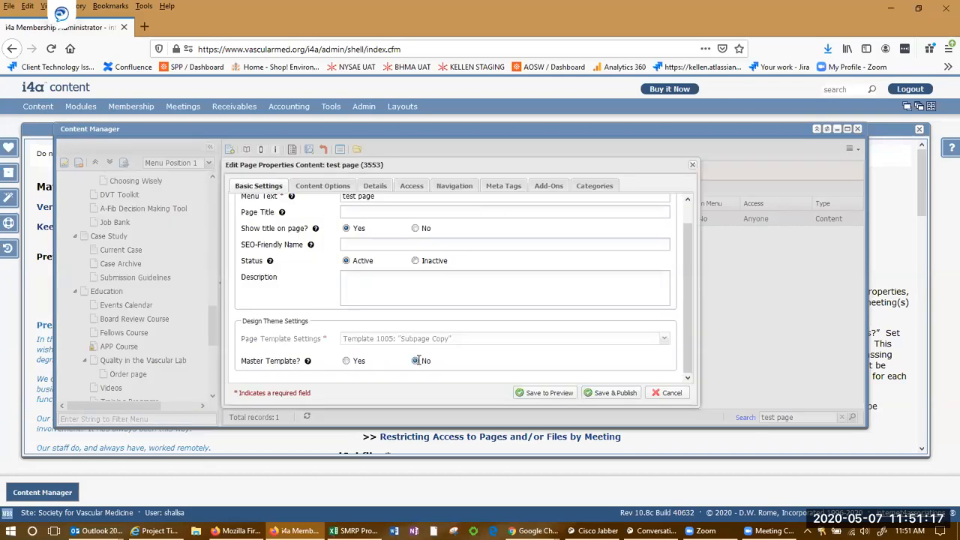
click(369, 189)
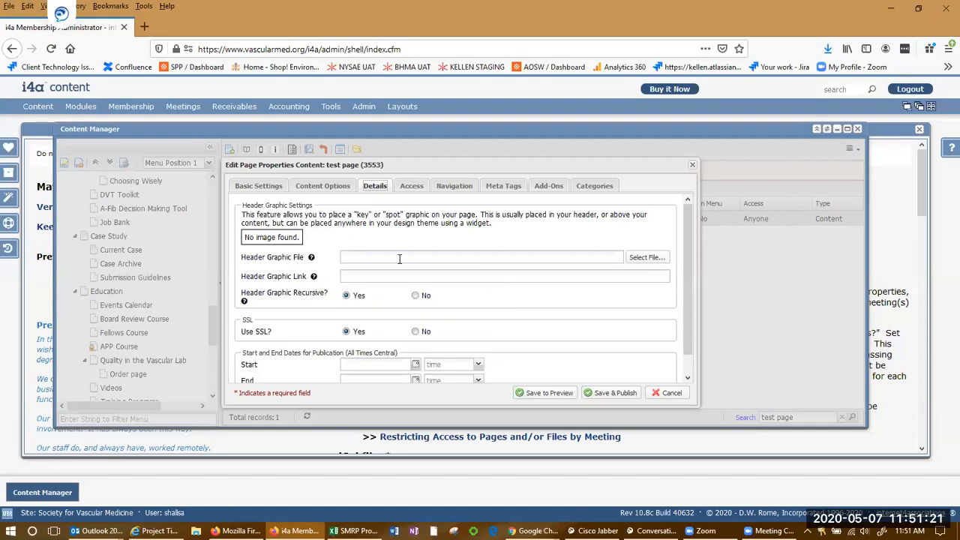
click(635, 257)
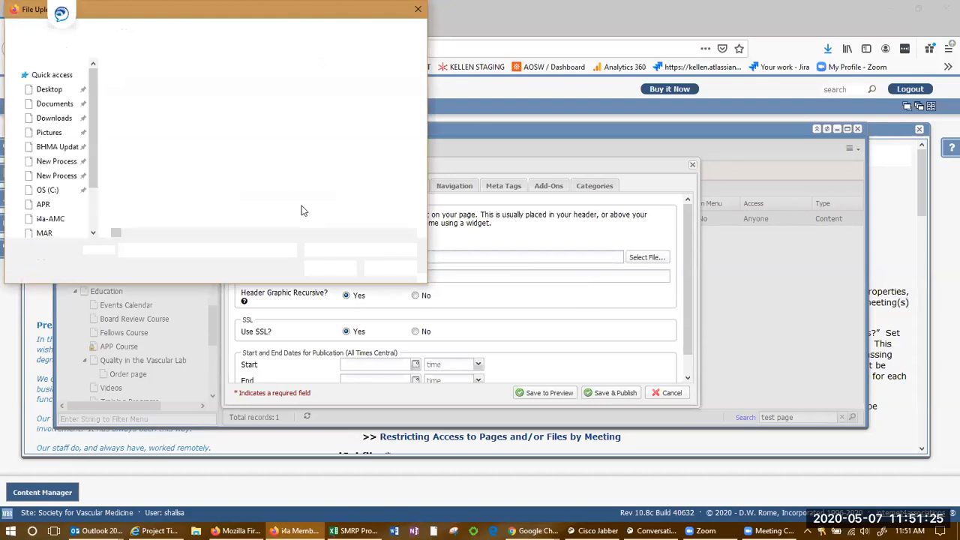
click(192, 120)
text(svm)
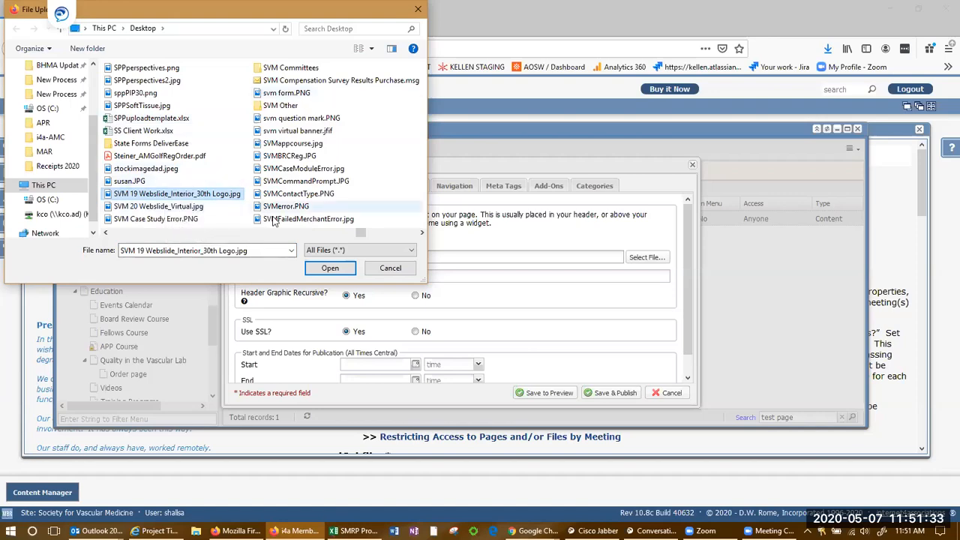
double_click(314, 134)
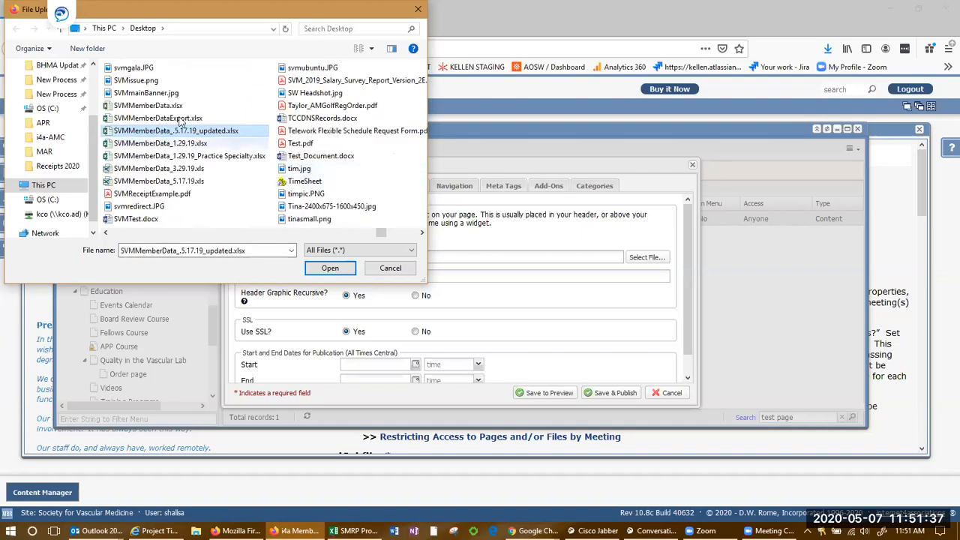
click(159, 142)
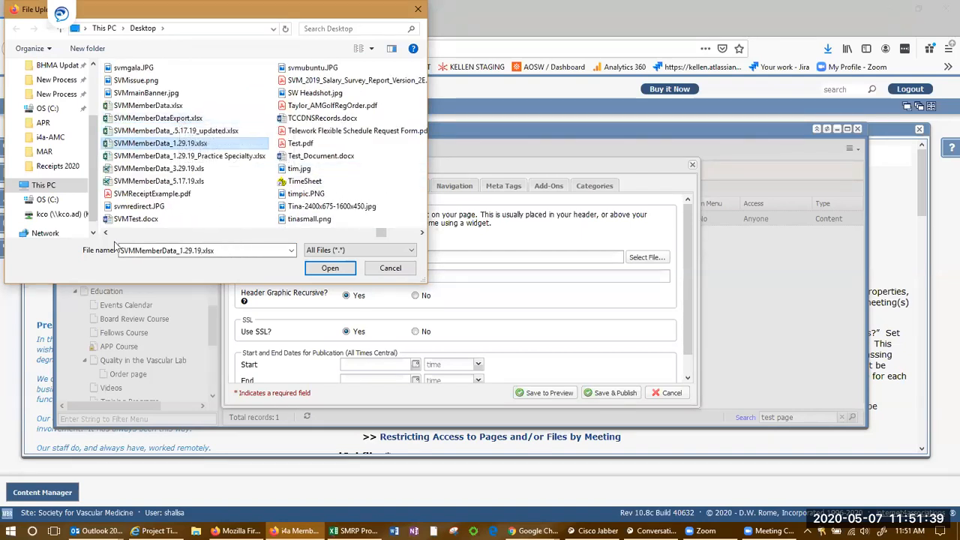
scroll(315, 224, up, 6)
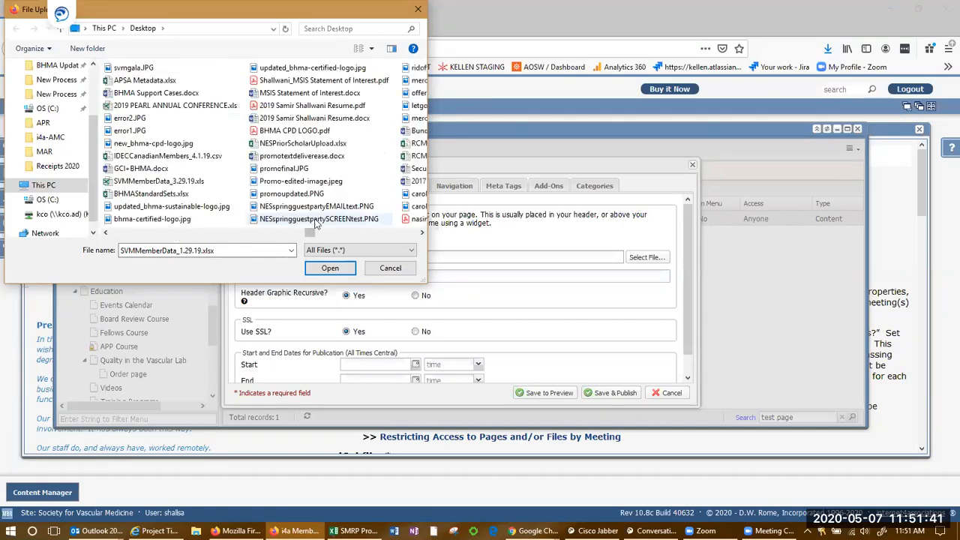
scroll(315, 223, up, 6)
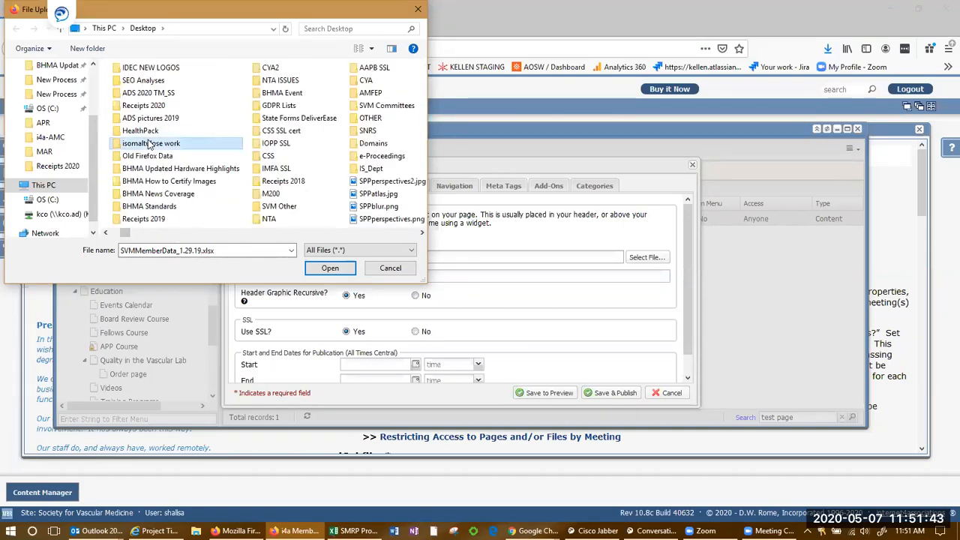
text(sv)
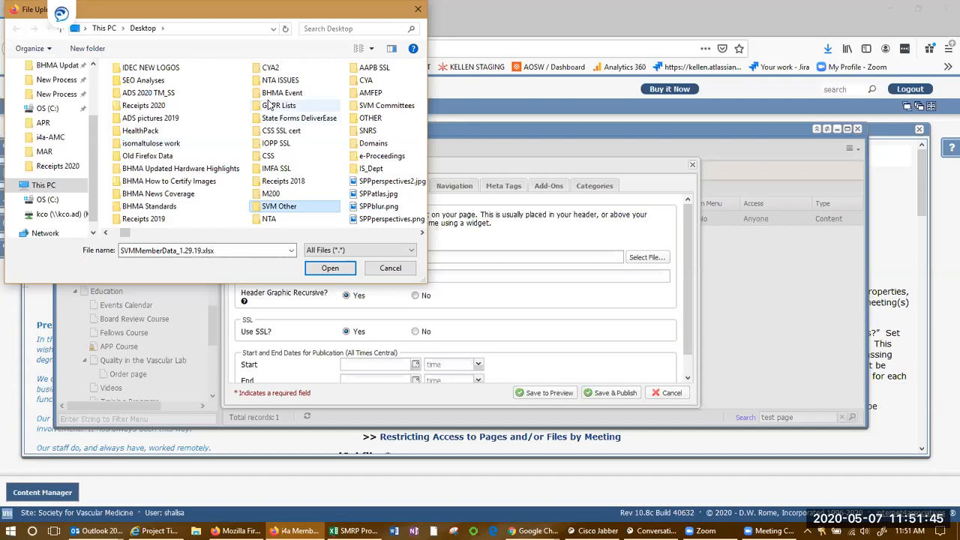
text(s)
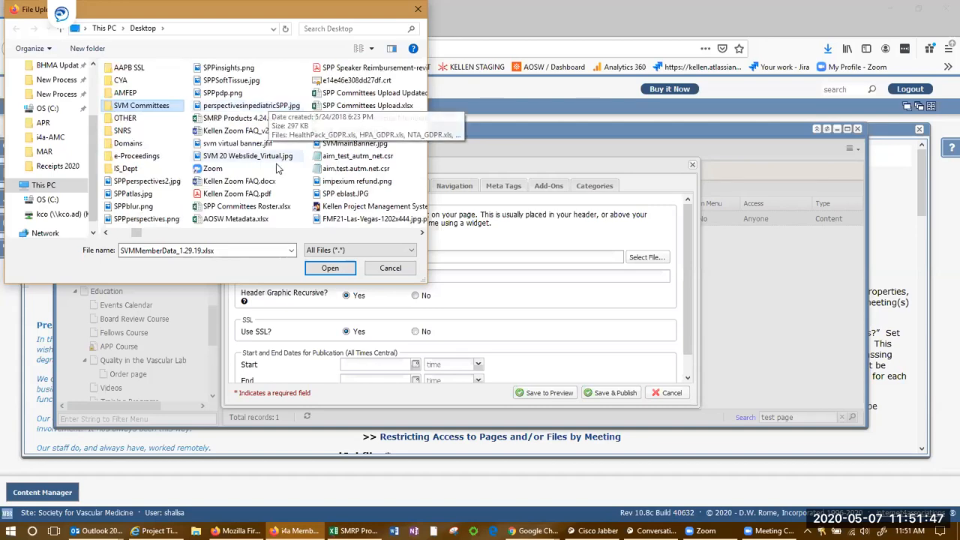
Choose SVMmainBanner.jpg as the test page's header graphic.
click(264, 197)
key(Down)
text(sv)
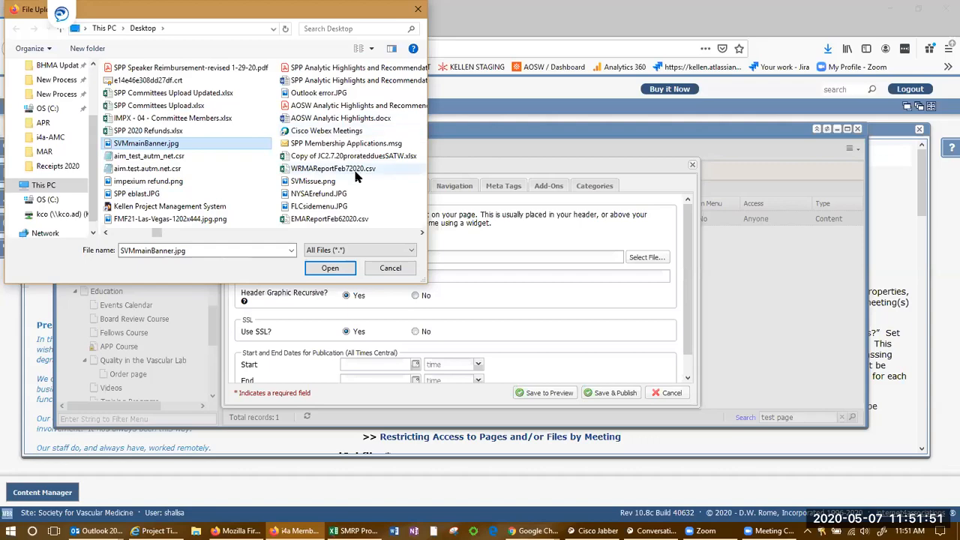
click(135, 145)
click(330, 273)
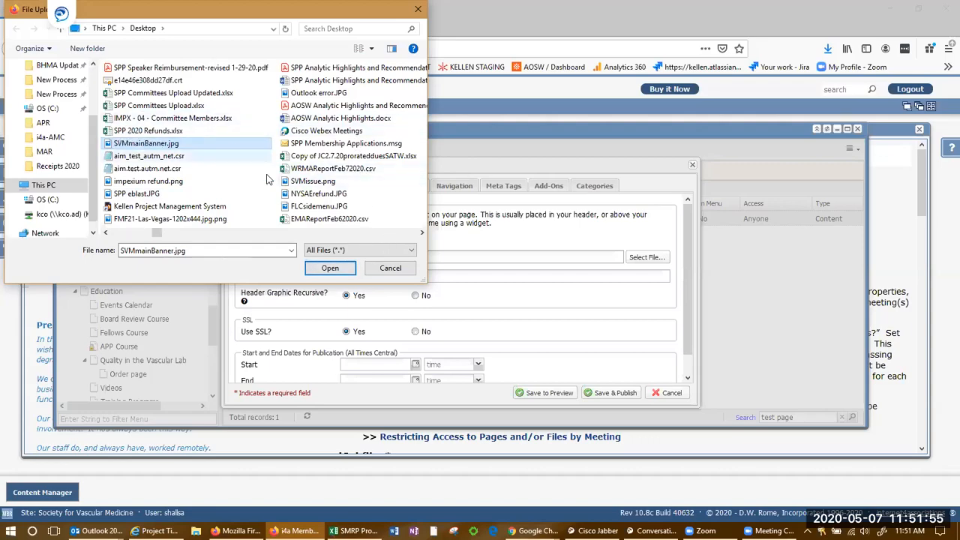
click(331, 268)
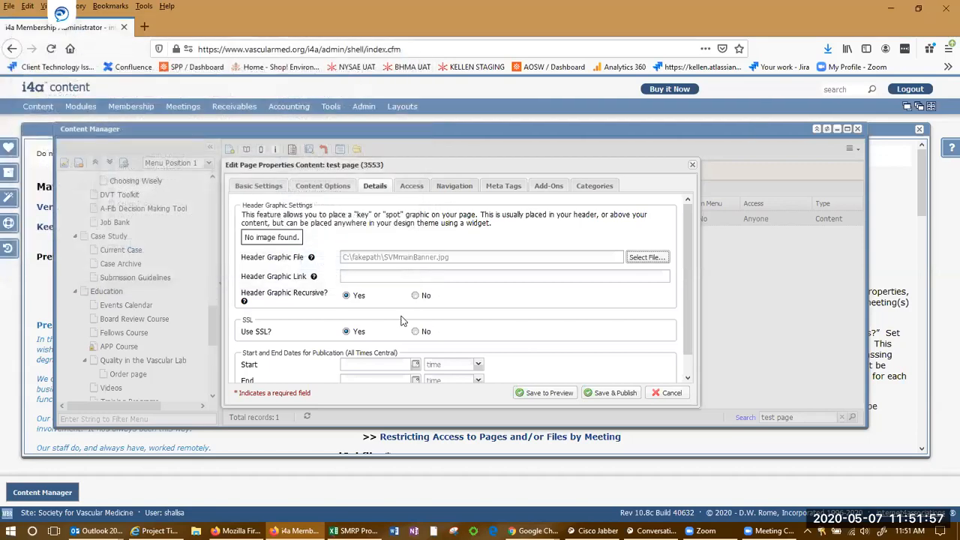
Save and publish, then reload the live test page in Chrome.
click(611, 392)
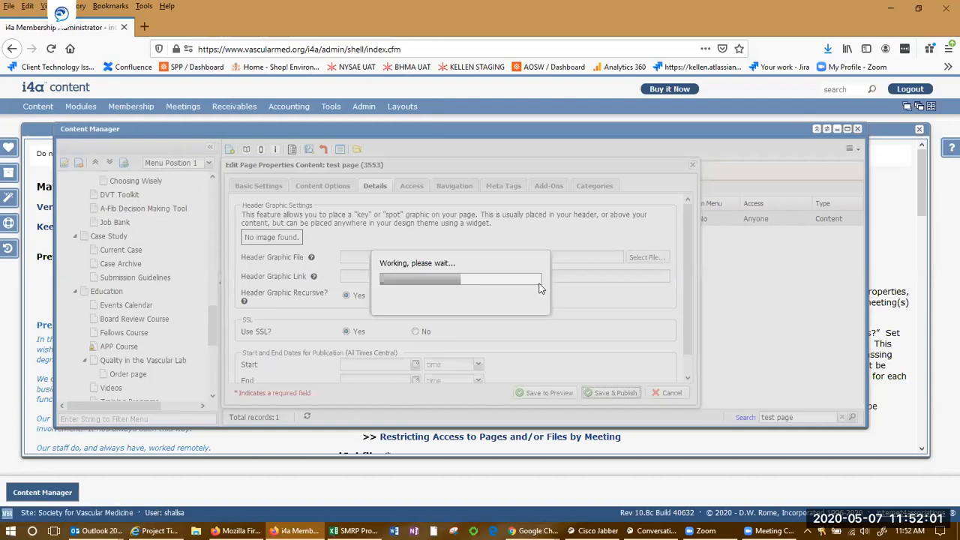
key(alt+Tab)
key(F5)
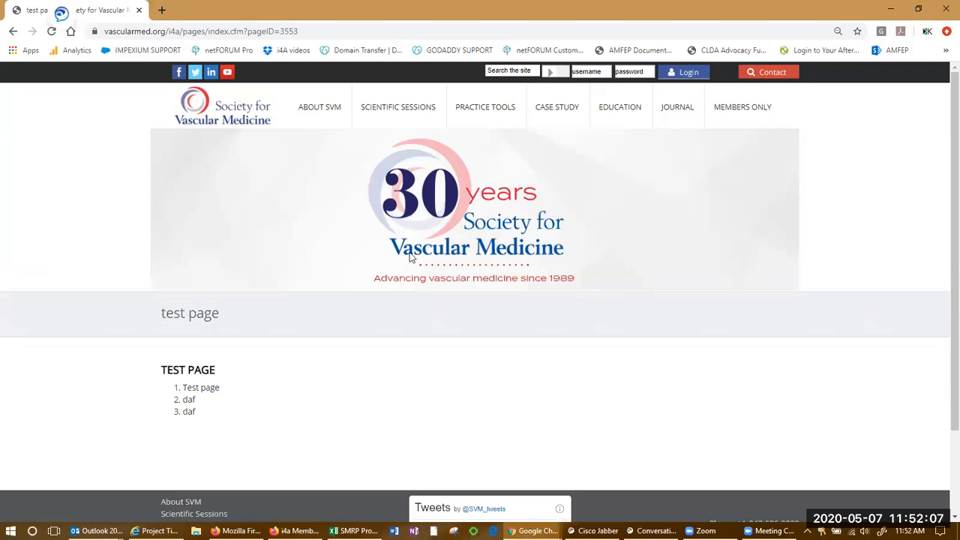
Scroll the live test page and check the test page record in the Content Manager.
scroll(439, 277, down, 1)
scroll(439, 277, down, 2)
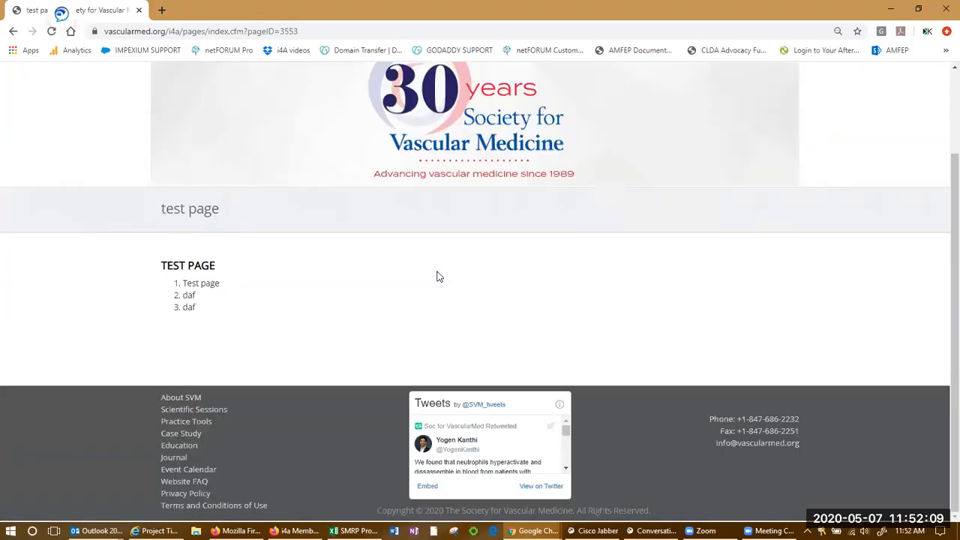
scroll(439, 278, up, 2)
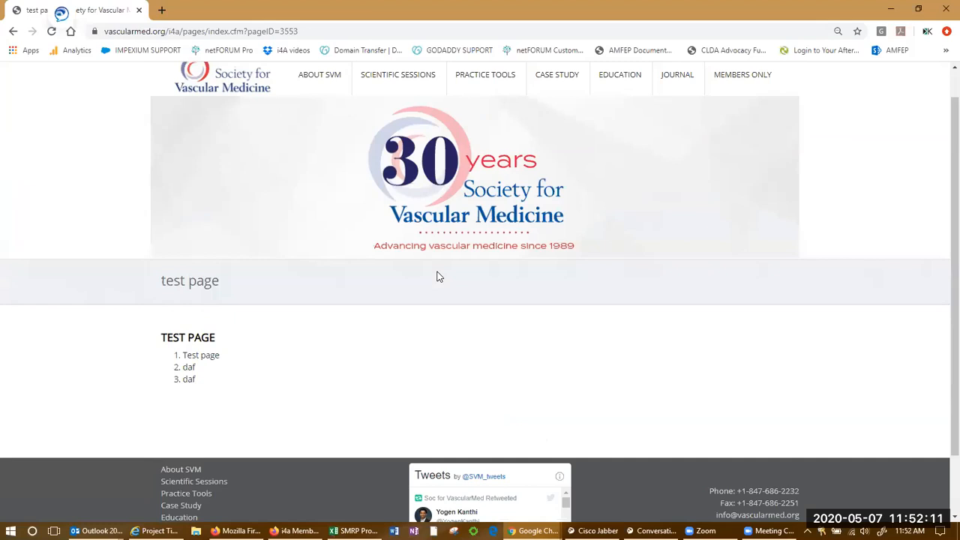
key(alt+Tab)
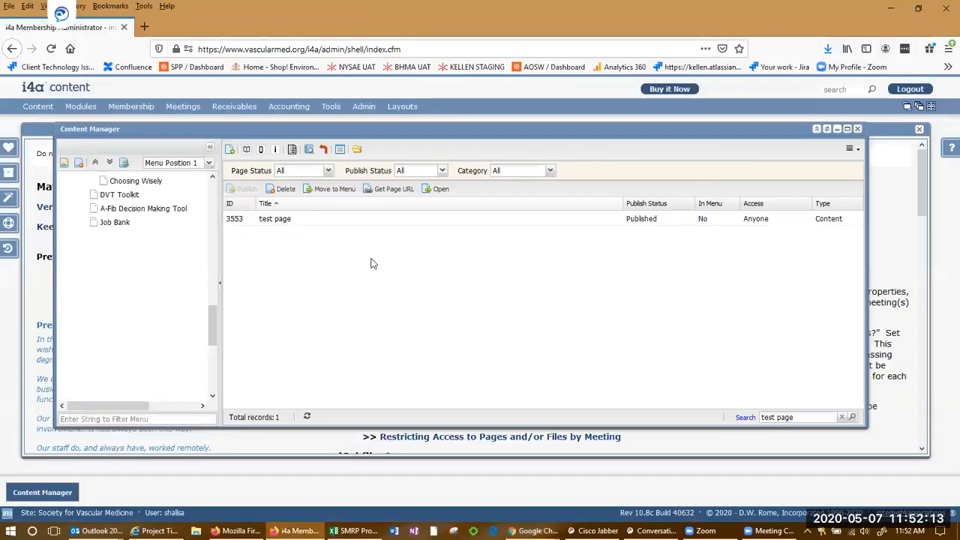
click(285, 223)
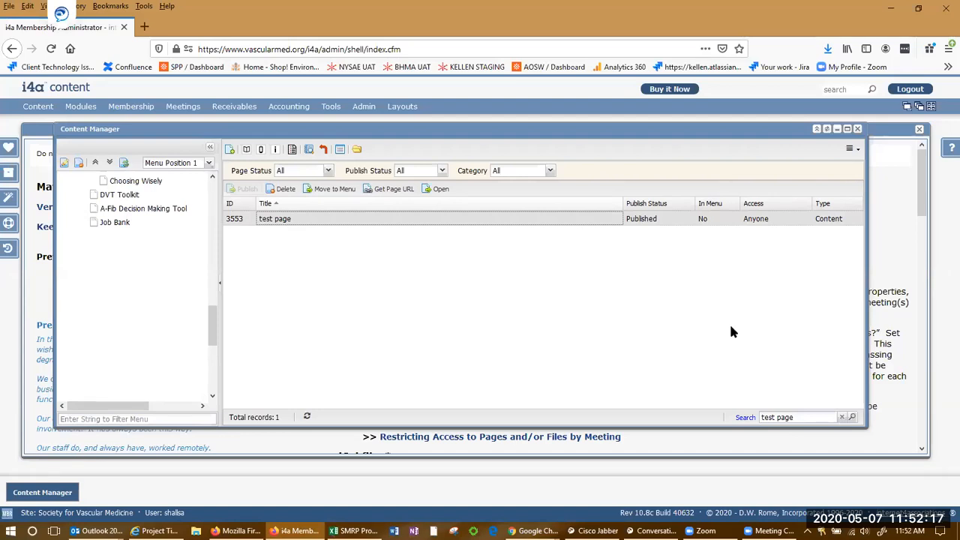
key(alt+Tab)
scroll(473, 317, up, 1)
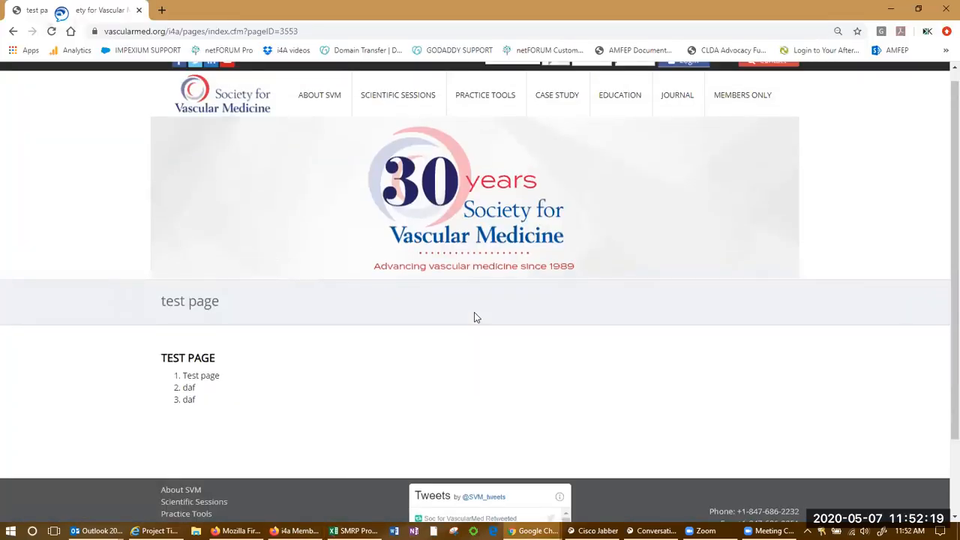
click(298, 32)
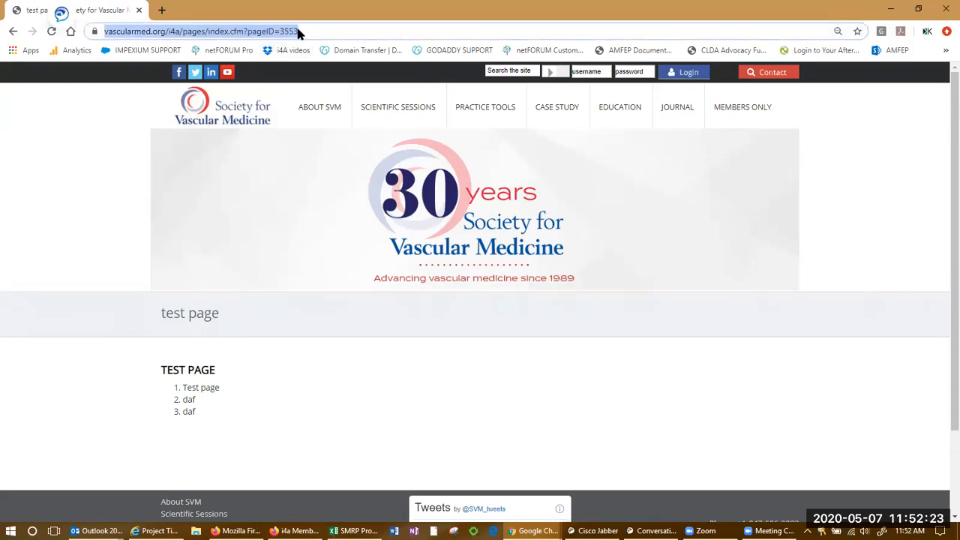
click(442, 350)
Check the Scientific Sessions, Case Study and Practice Tools menus for the test page, then return to i4a.
mouse_move(397, 96)
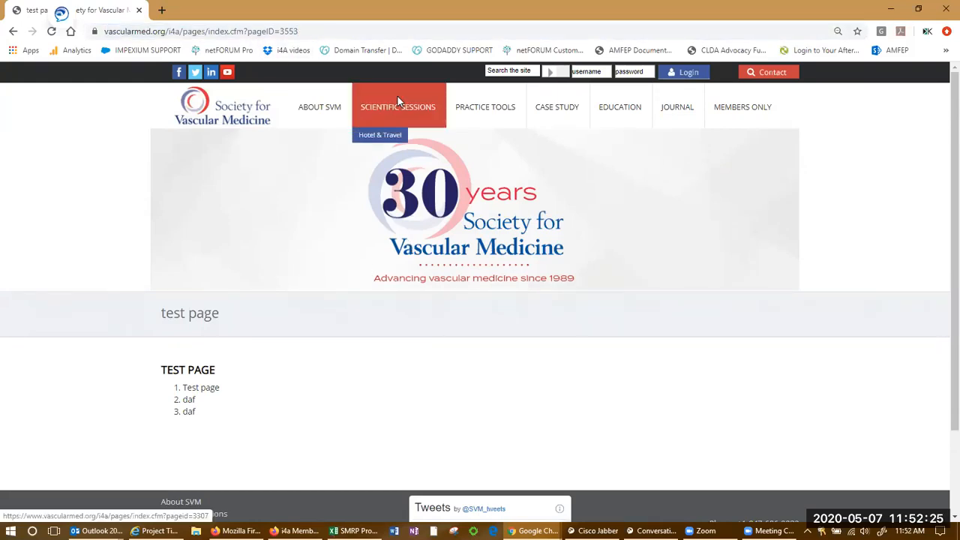
mouse_move(544, 109)
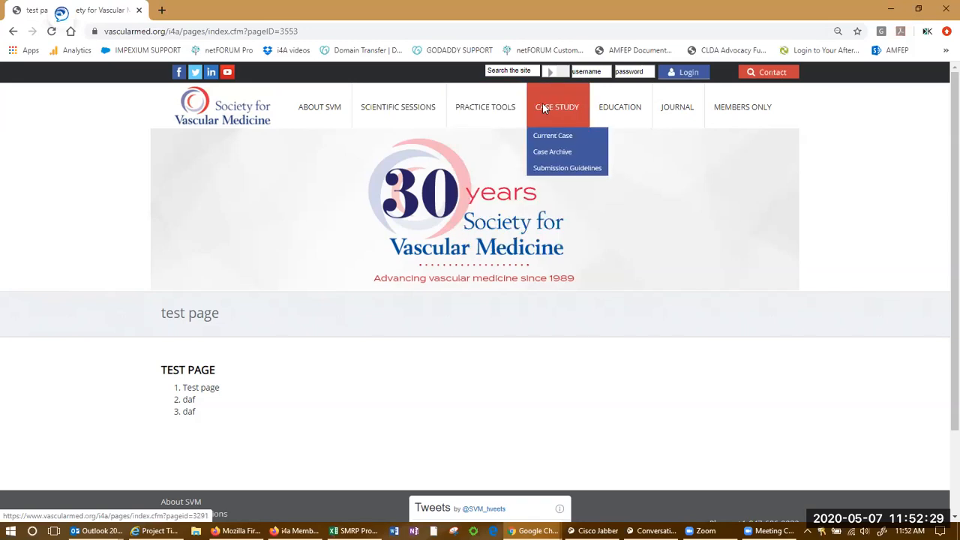
mouse_move(510, 110)
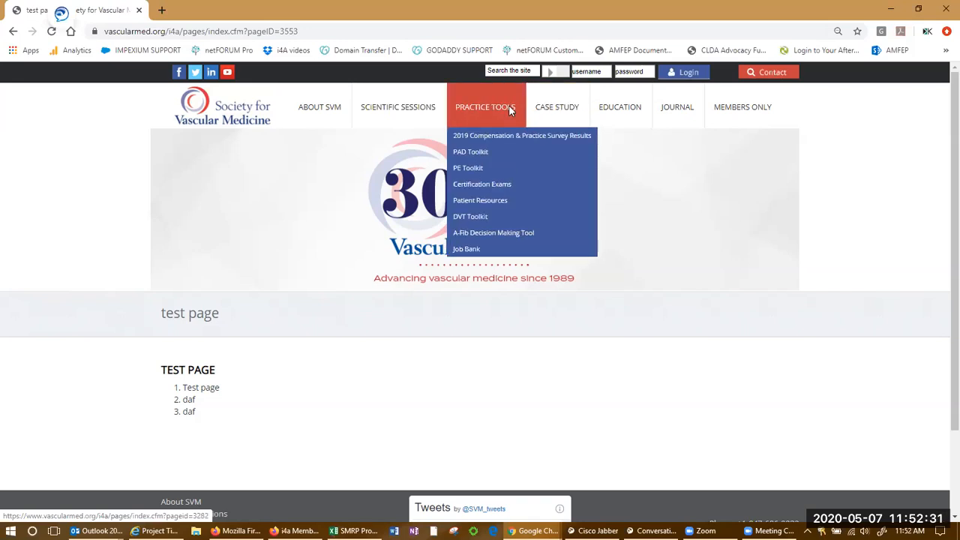
key(alt+Tab)
mouse_move(315, 220)
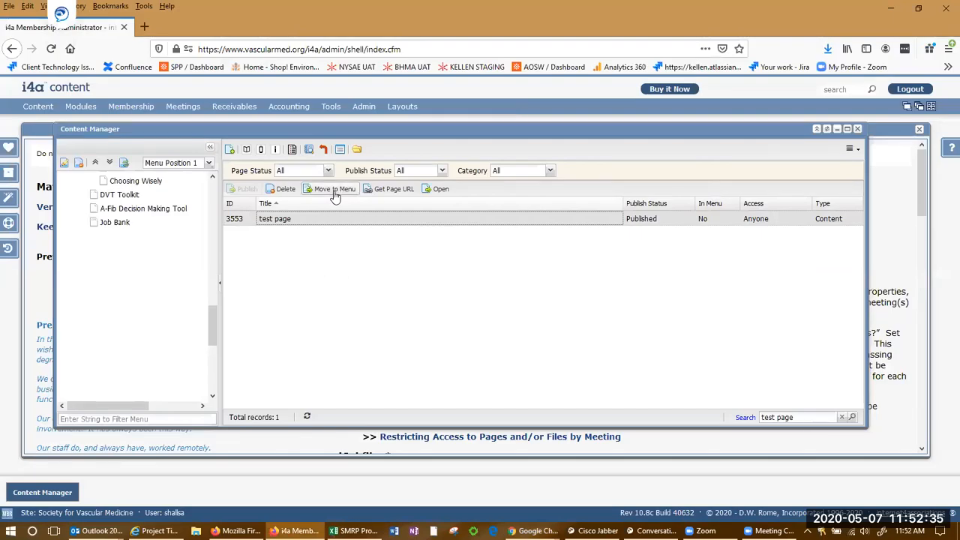
Use Move to Menu to put test page at the top under Home and verify its place.
click(335, 192)
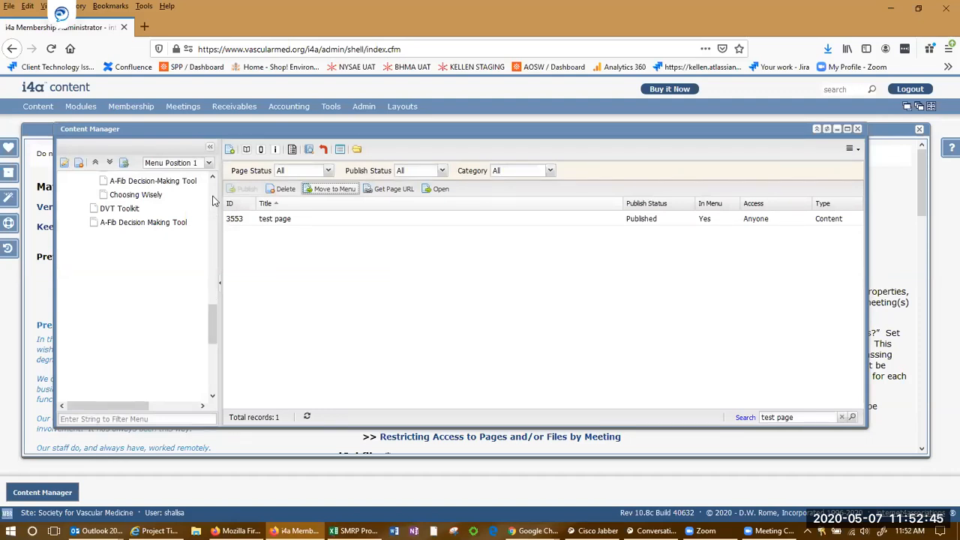
scroll(213, 201, up, 10)
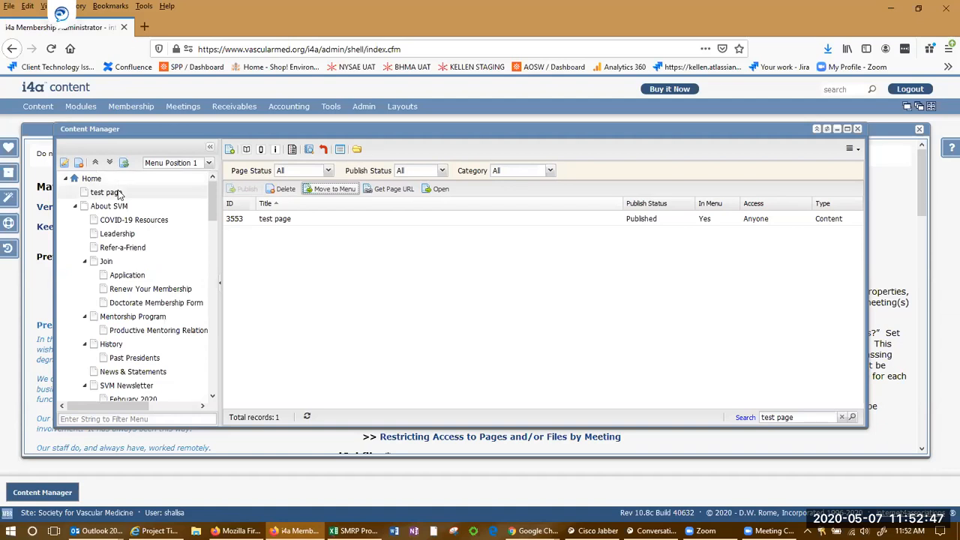
click(118, 194)
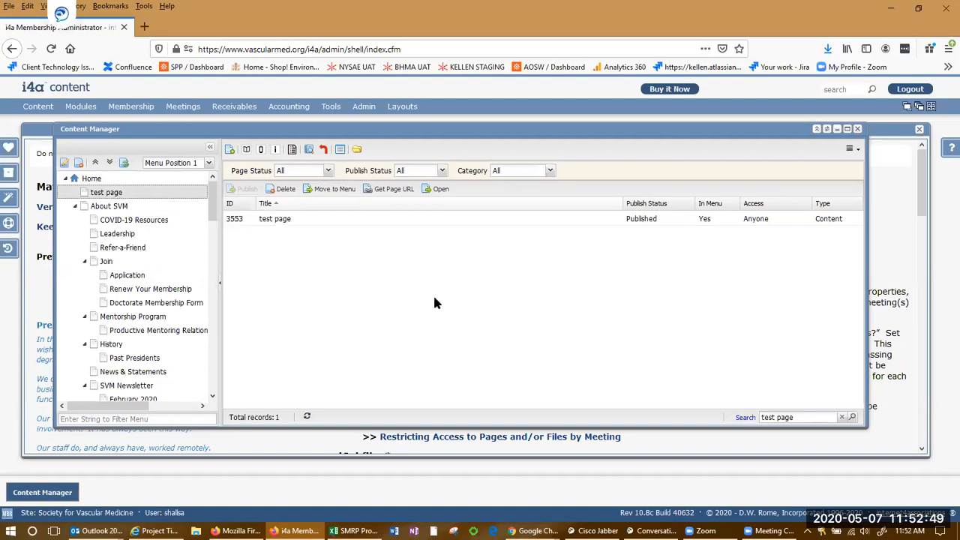
key(alt+Tab)
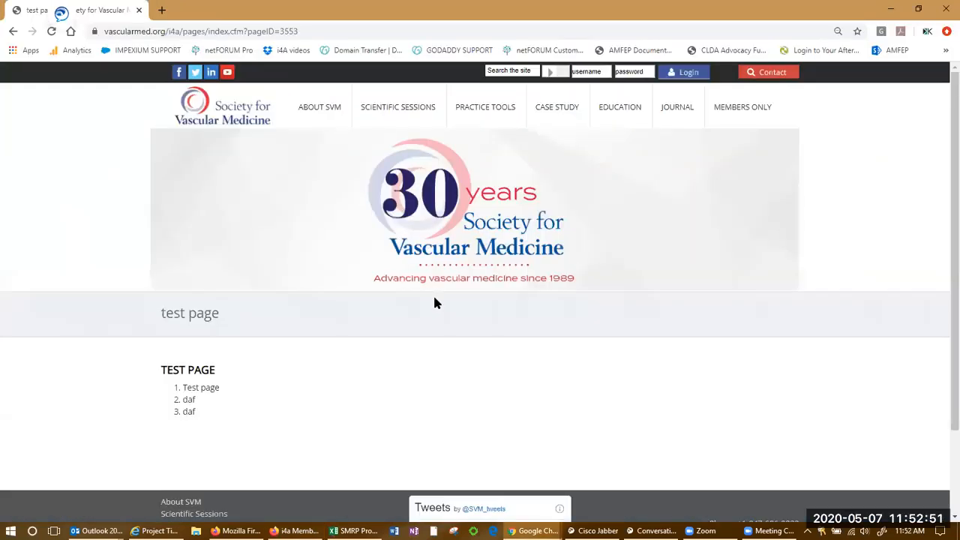
key(alt+Tab)
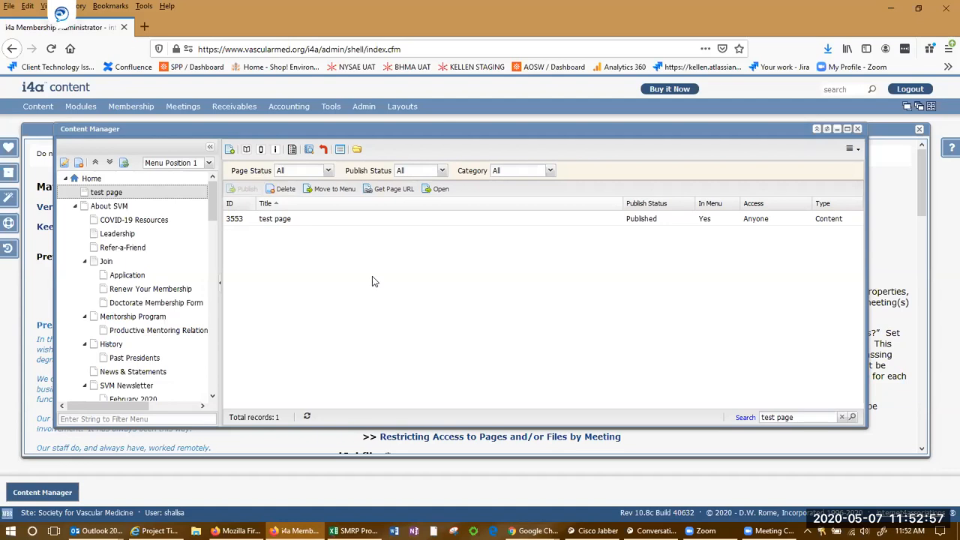
key(alt+Tab)
Reload the live menu to see TEST PAGE, then drag it under Education › Quality in the Vascular Lab.
key(F5)
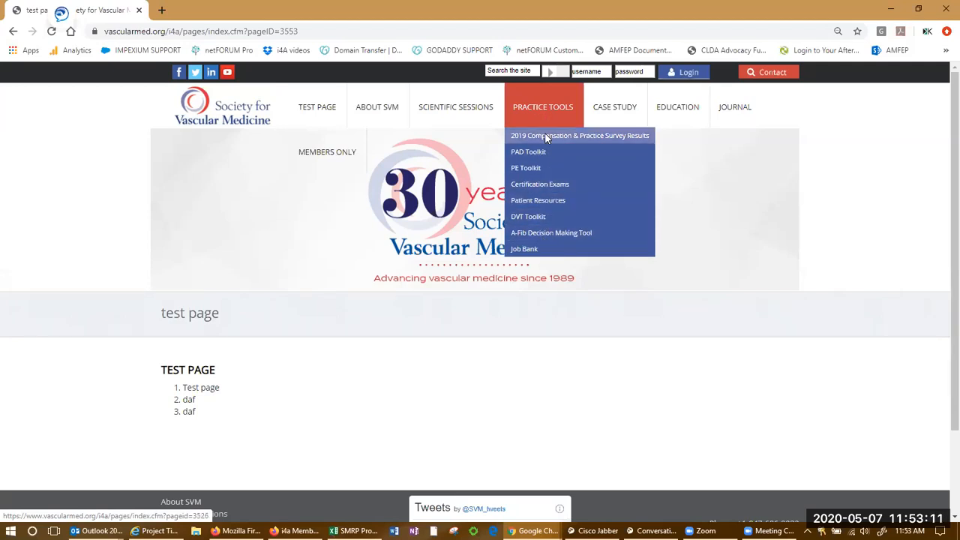
mouse_move(606, 109)
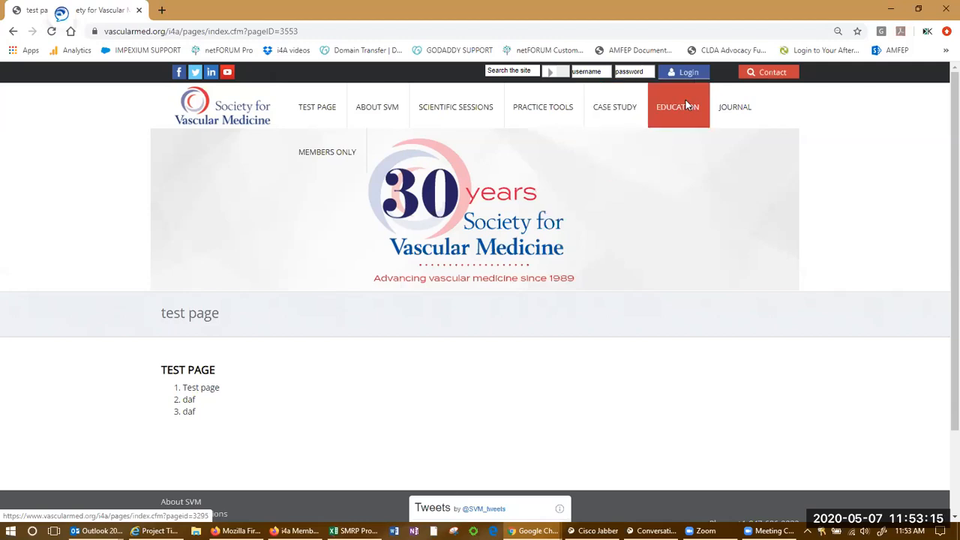
mouse_move(687, 106)
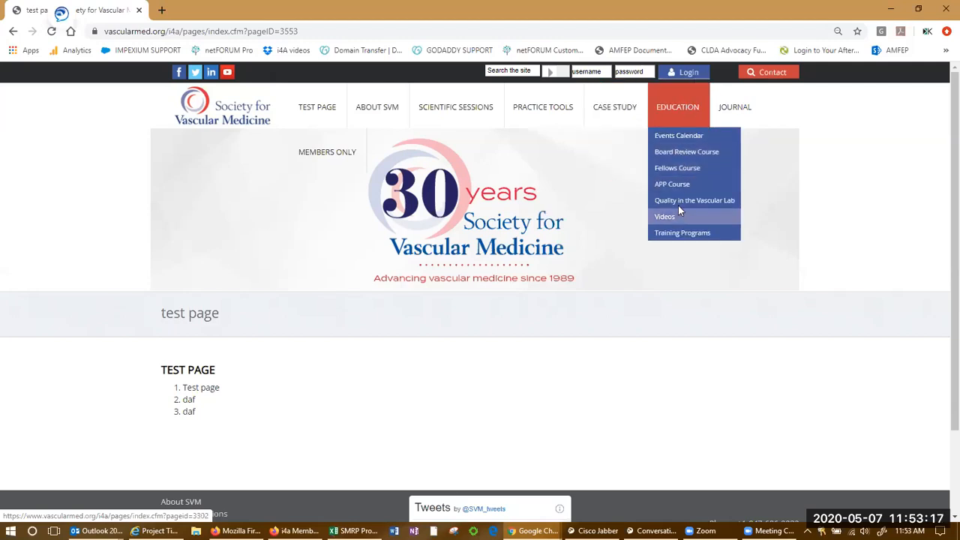
mouse_move(684, 200)
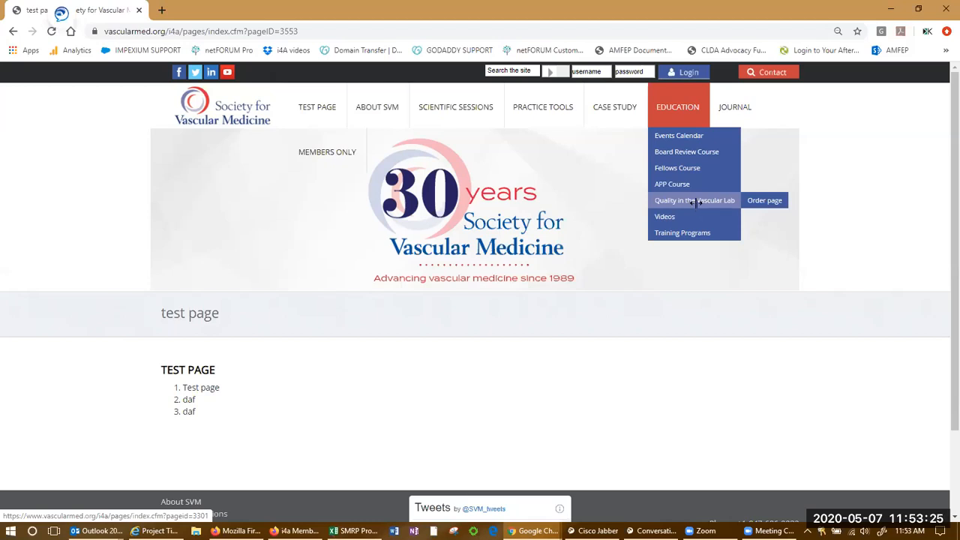
key(alt+Tab)
drag(139, 235, 136, 300)
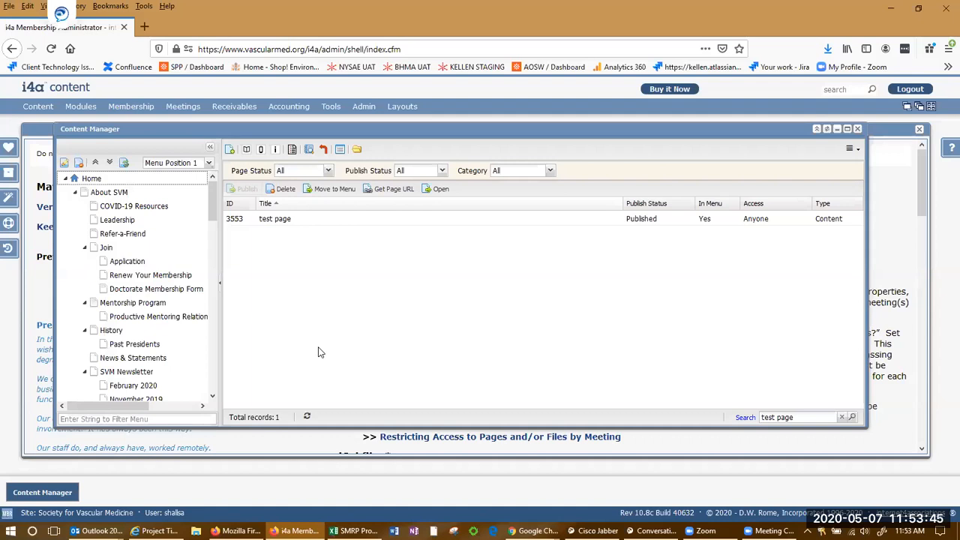
Reload the live site to check the moved test page in the menu.
key(alt+Tab)
key(F5)
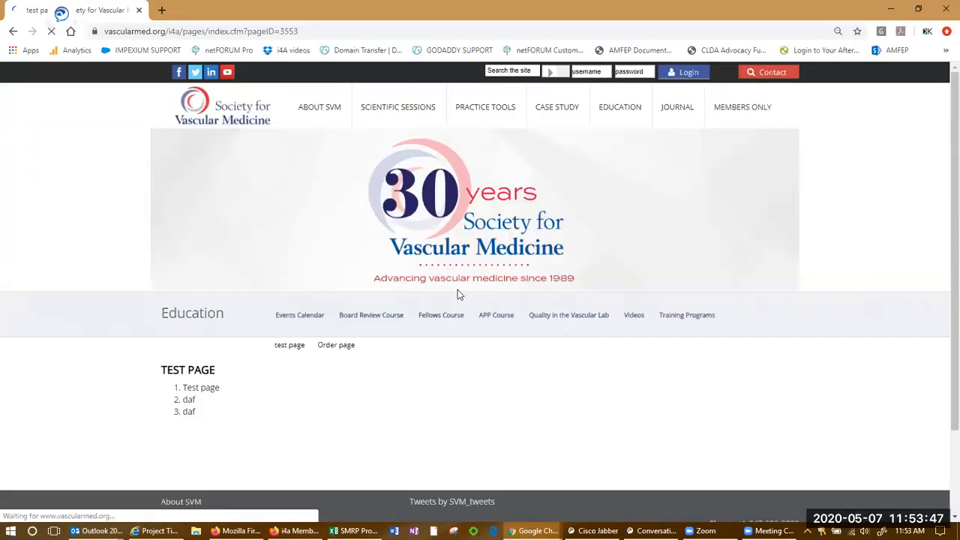
mouse_move(306, 122)
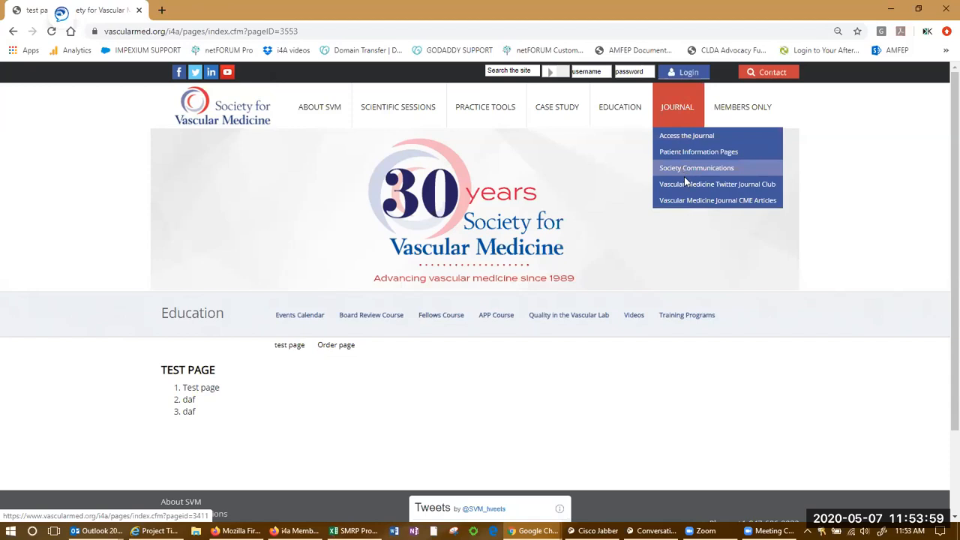
key(alt+Tab)
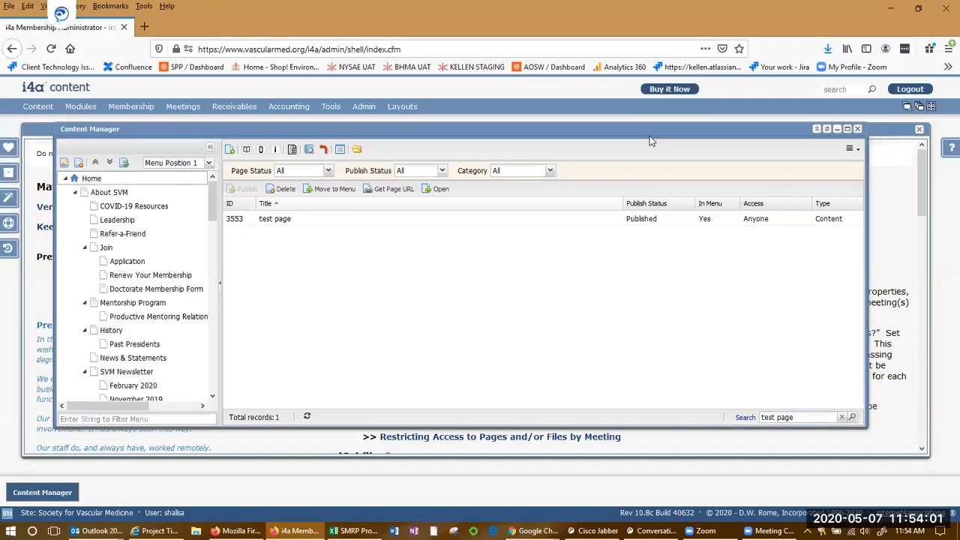
key(alt+Tab)
Open test page from Quality in the Vascular Lab, go between it and Order page, then return to i4a.
mouse_move(636, 204)
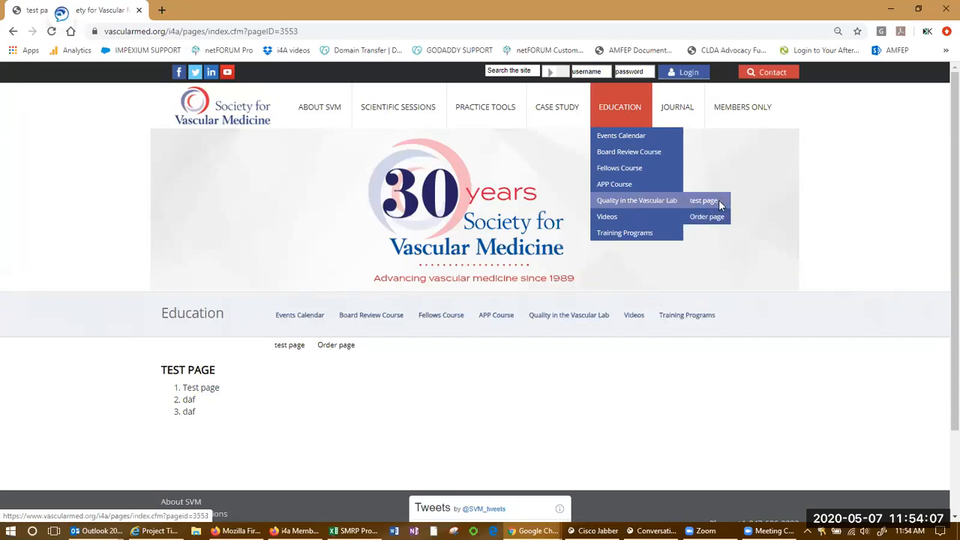
click(718, 203)
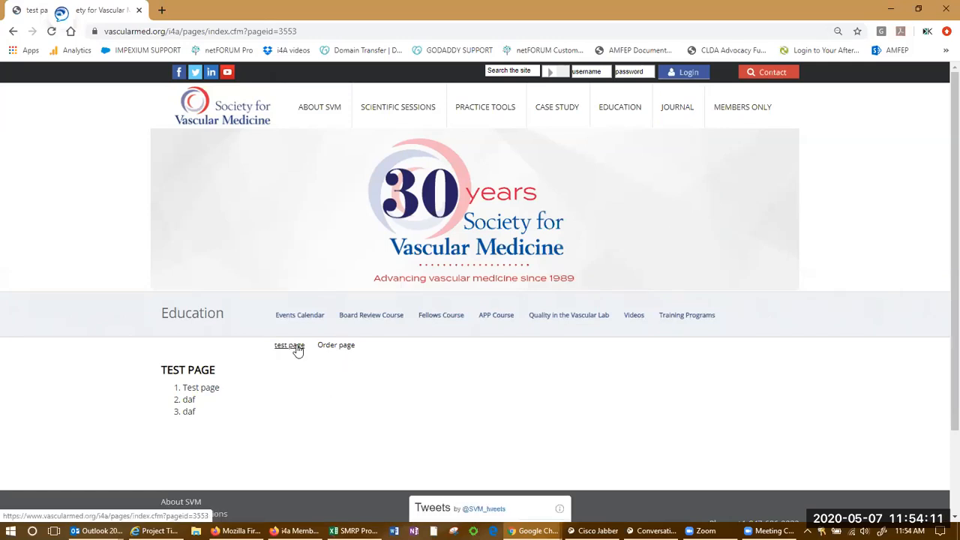
click(333, 352)
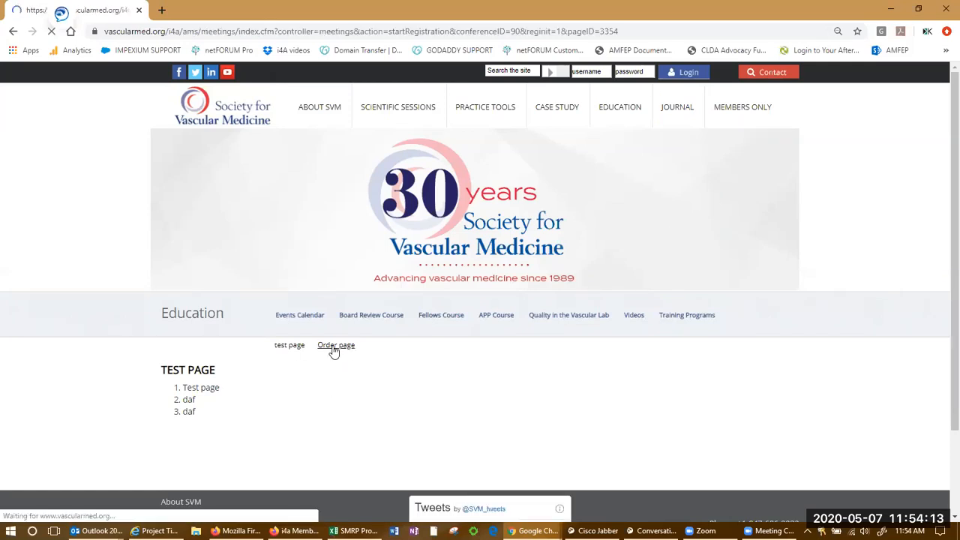
click(288, 346)
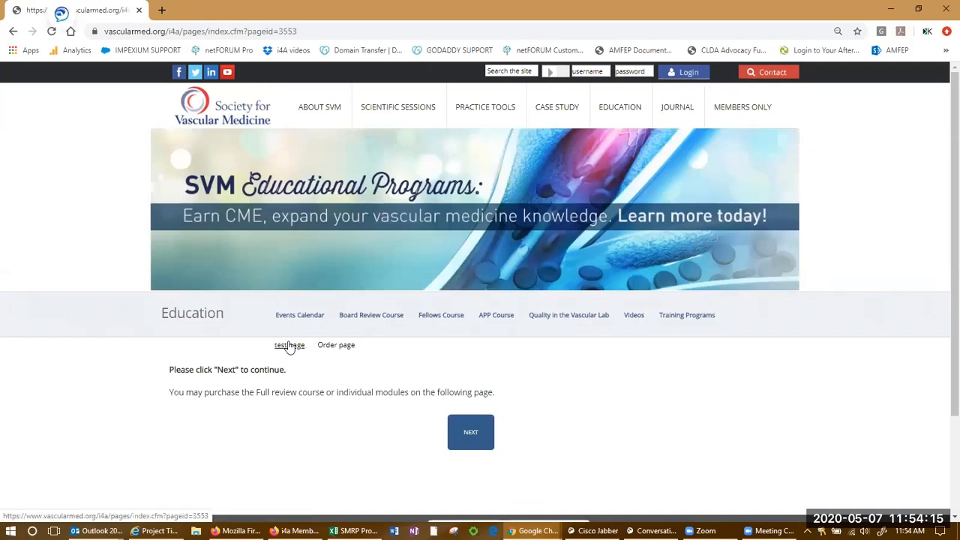
click(345, 349)
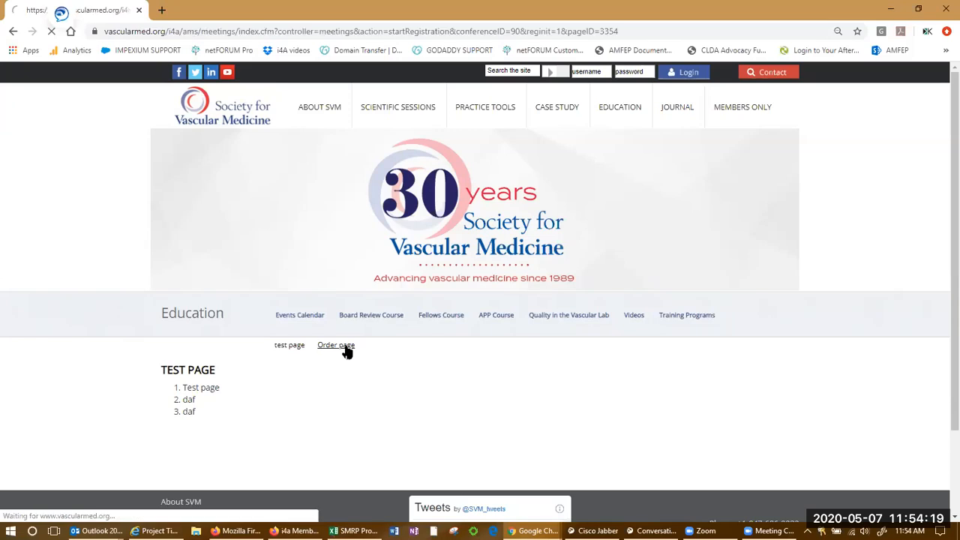
scroll(408, 332, down, 2)
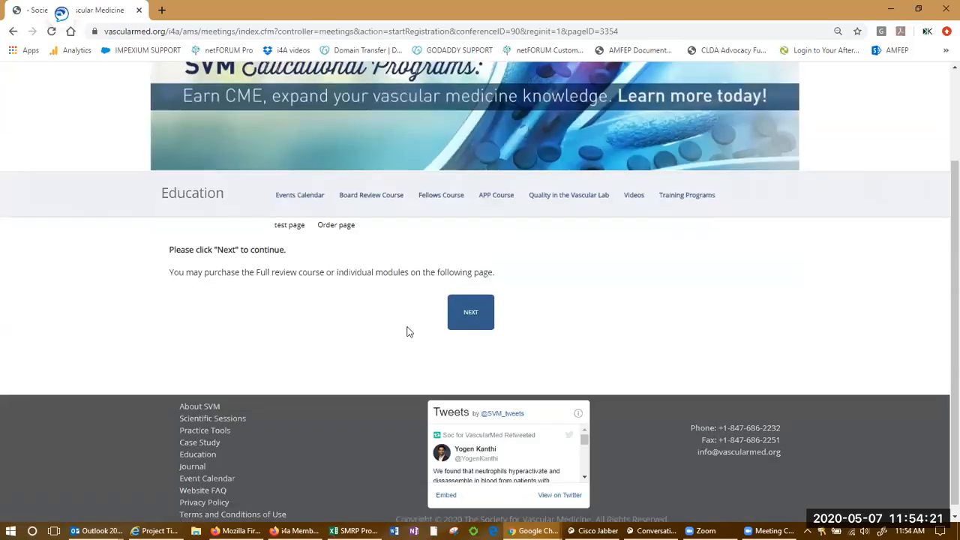
key(alt+Tab)
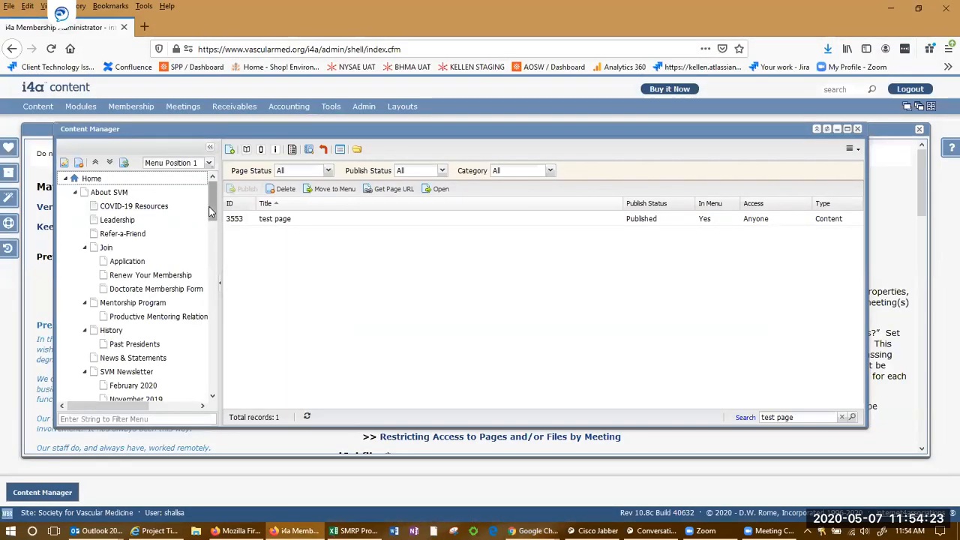
Remove 'test page' from the Content Manager menu tree and confirm, keeping it published.
drag(212, 216, 203, 353)
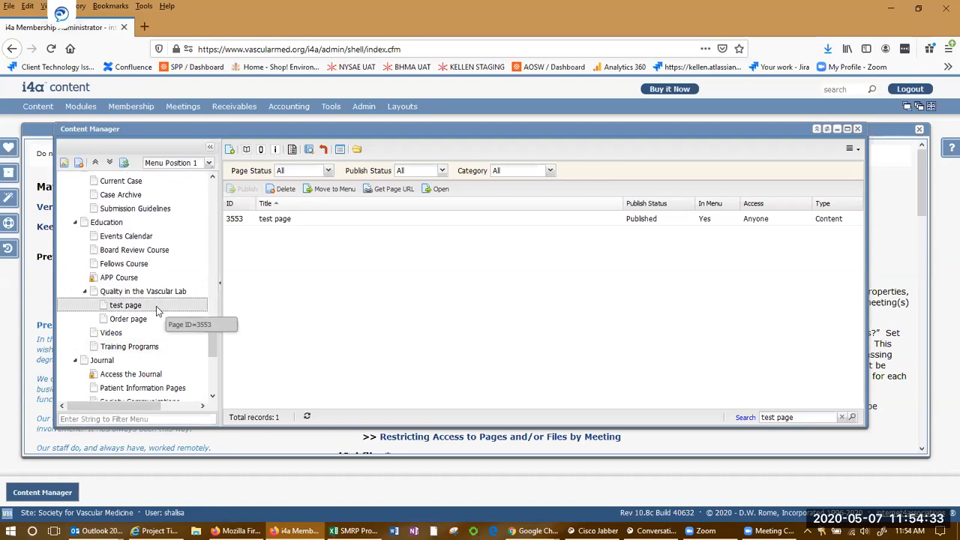
right_click(157, 311)
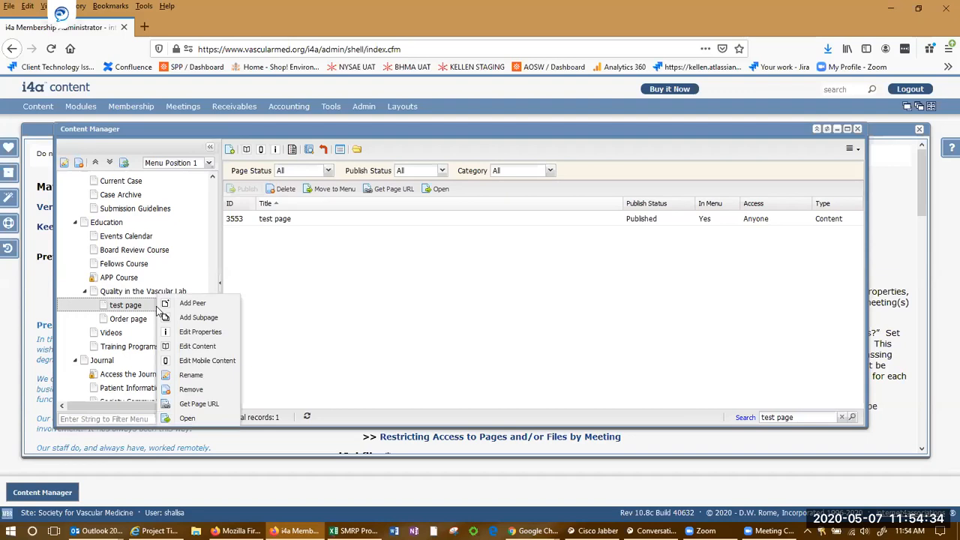
click(192, 390)
click(436, 309)
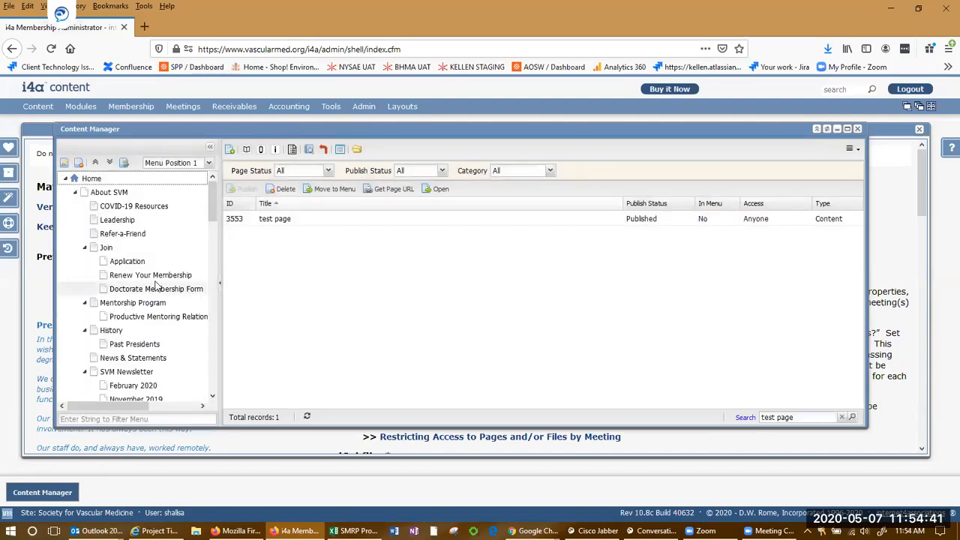
Reload the live SVM site and verify EDUCATION > Quality in the Vascular Lab lists only Order page.
key(alt+Tab)
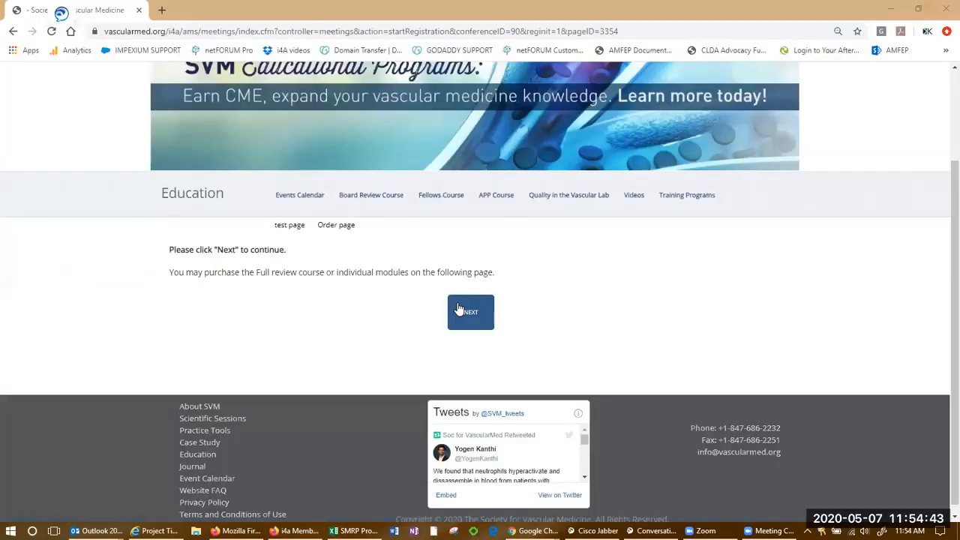
click(458, 307)
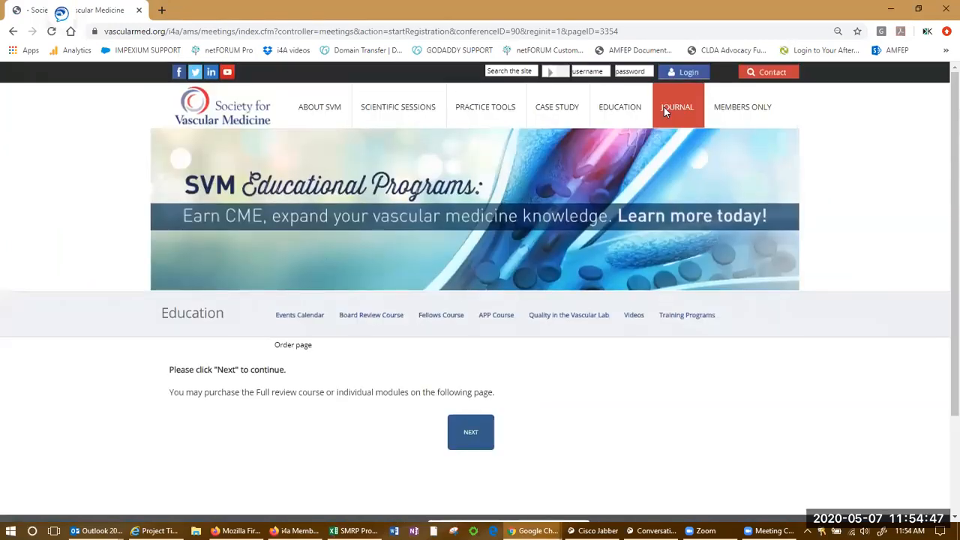
mouse_move(632, 106)
mouse_move(636, 199)
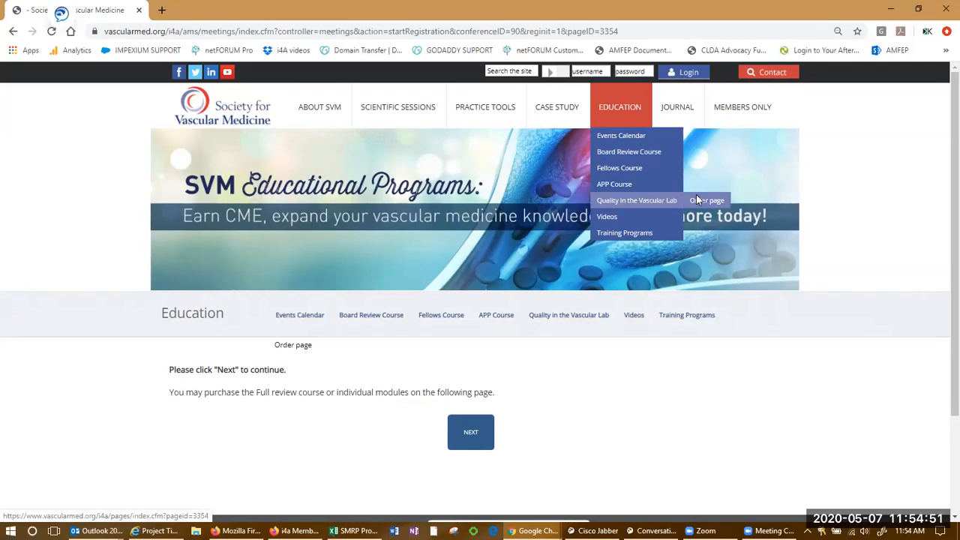
key(alt+Tab)
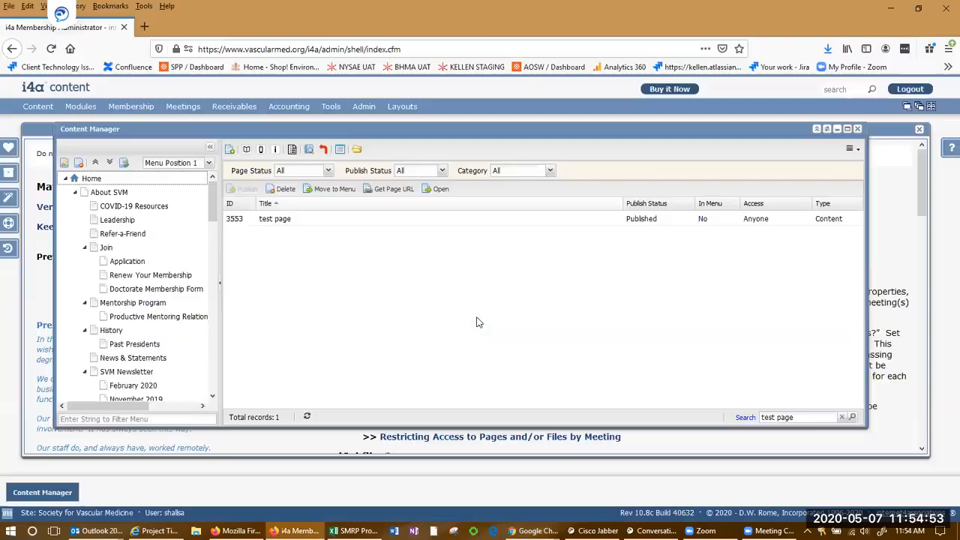
mouse_move(263, 223)
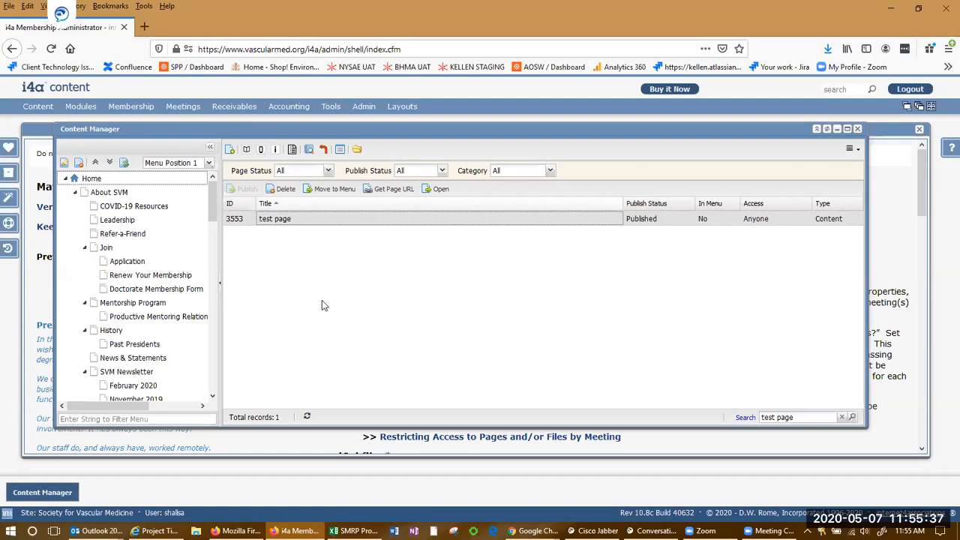
click(247, 149)
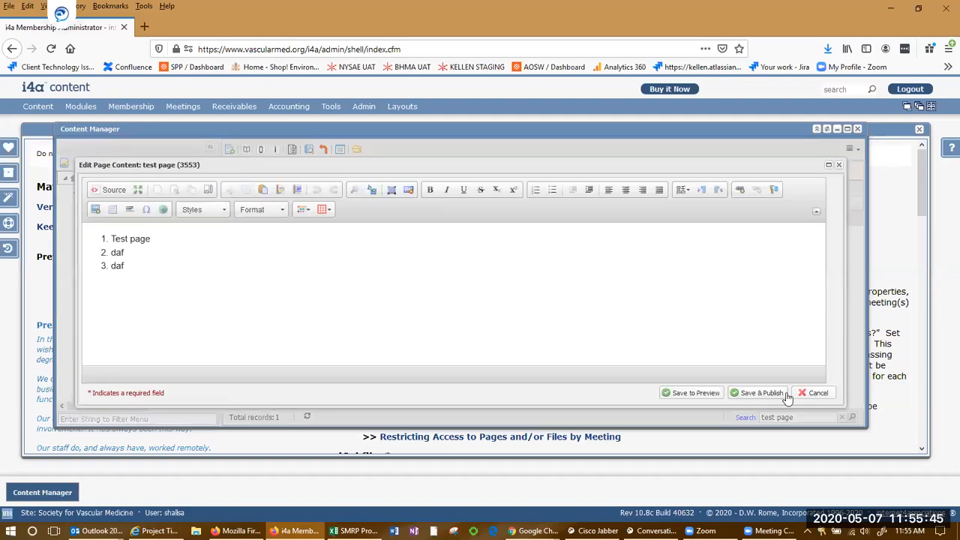
click(815, 393)
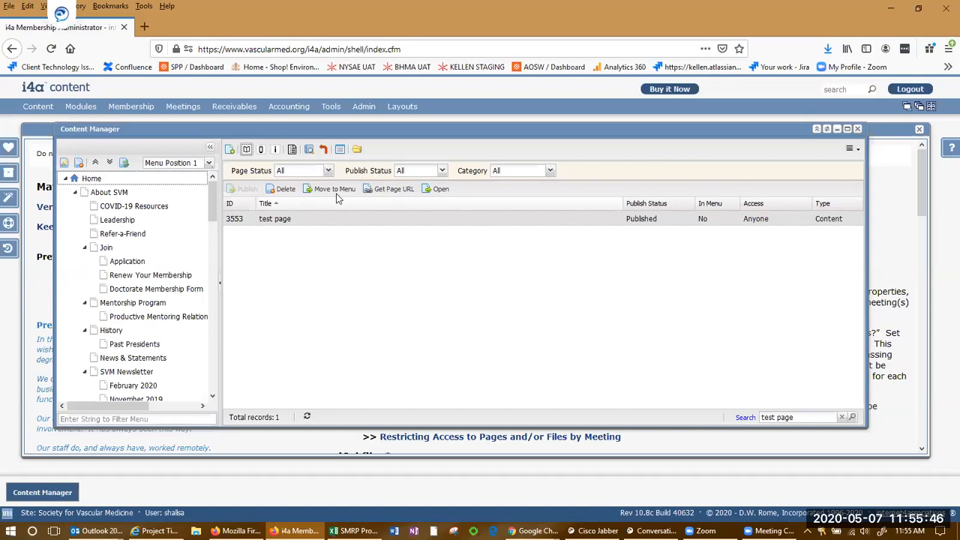
click(261, 151)
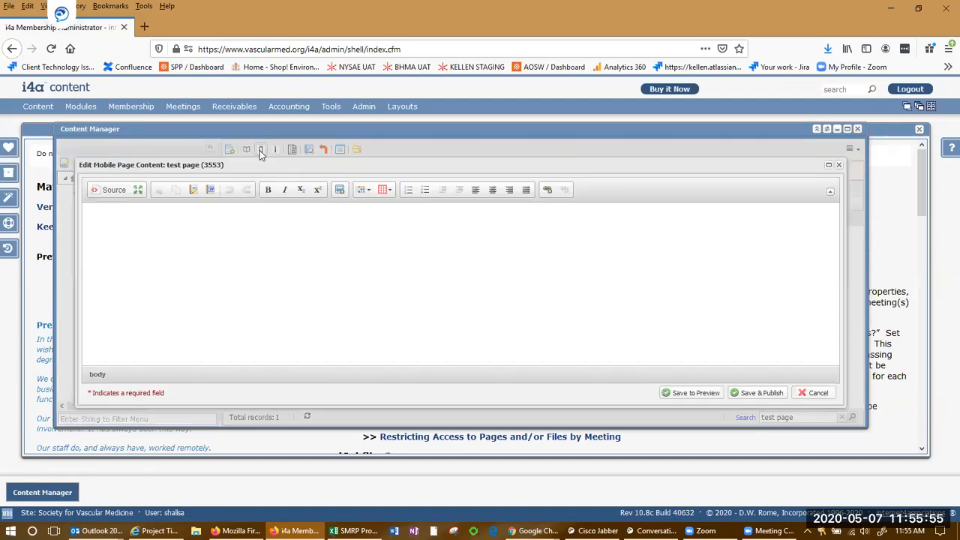
click(271, 269)
click(810, 393)
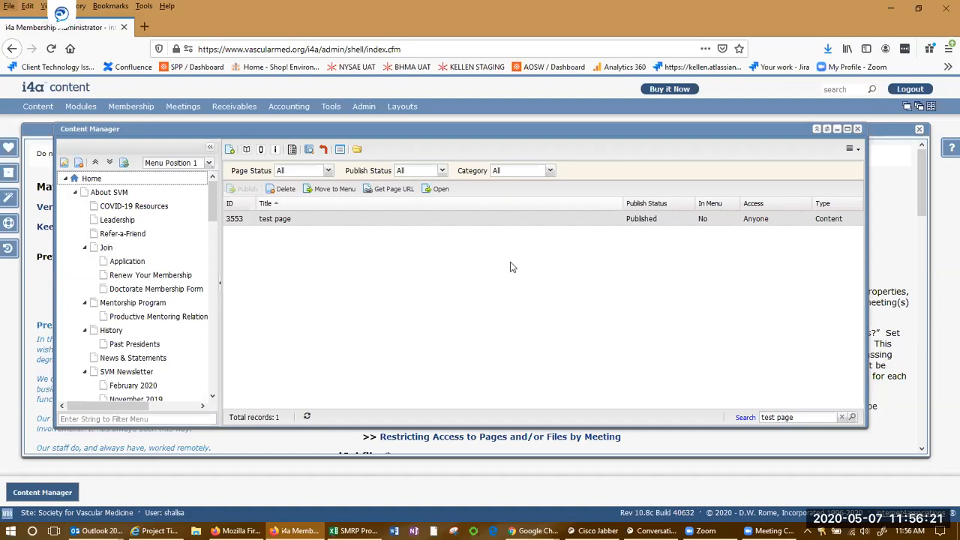
Open the EDUCATION > Fellows Course page on the live SVM website.
key(alt+Tab)
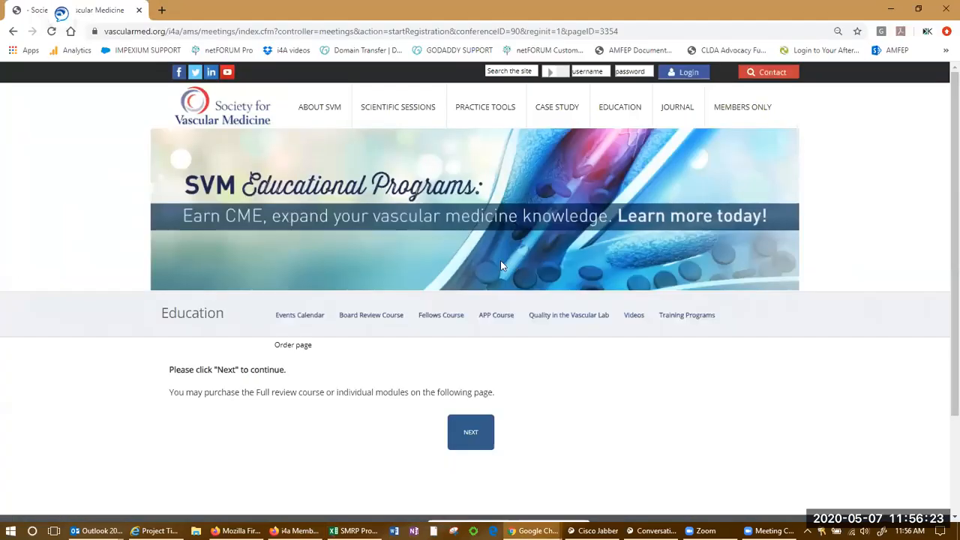
mouse_move(513, 120)
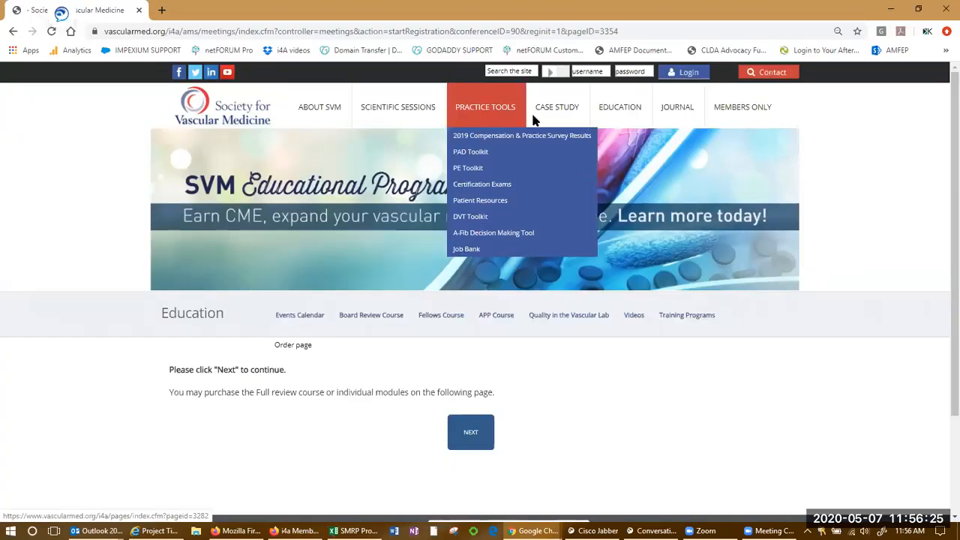
mouse_move(545, 119)
mouse_move(630, 122)
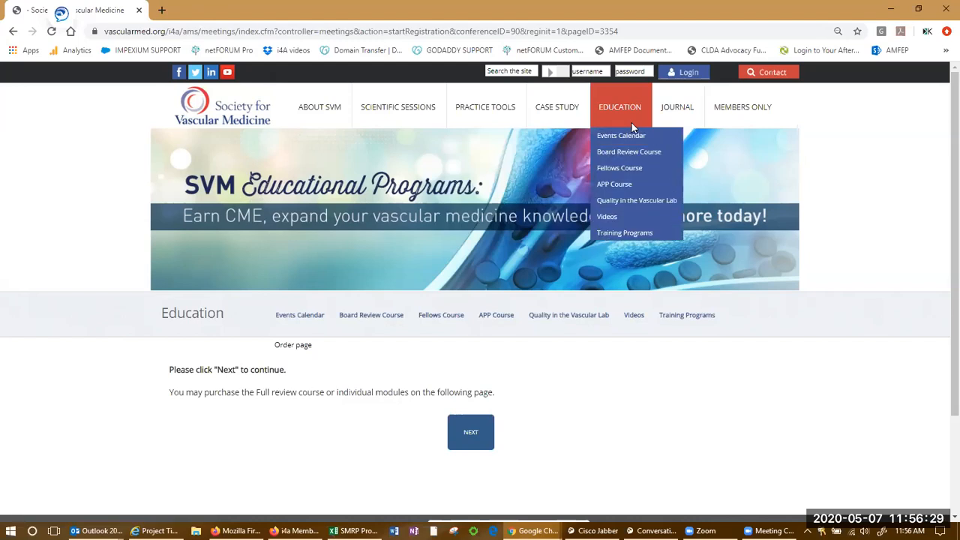
click(651, 171)
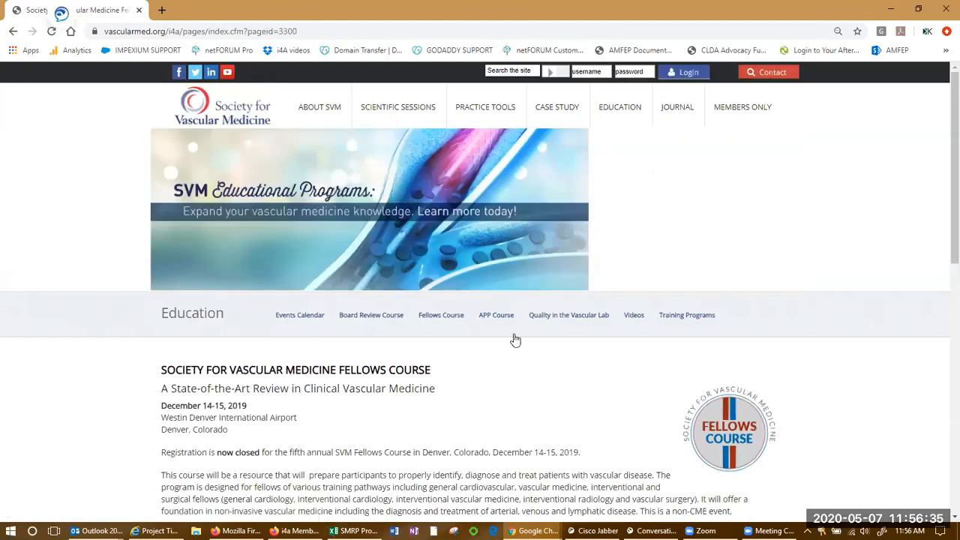
scroll(513, 333, down, 3)
scroll(342, 299, up, 1)
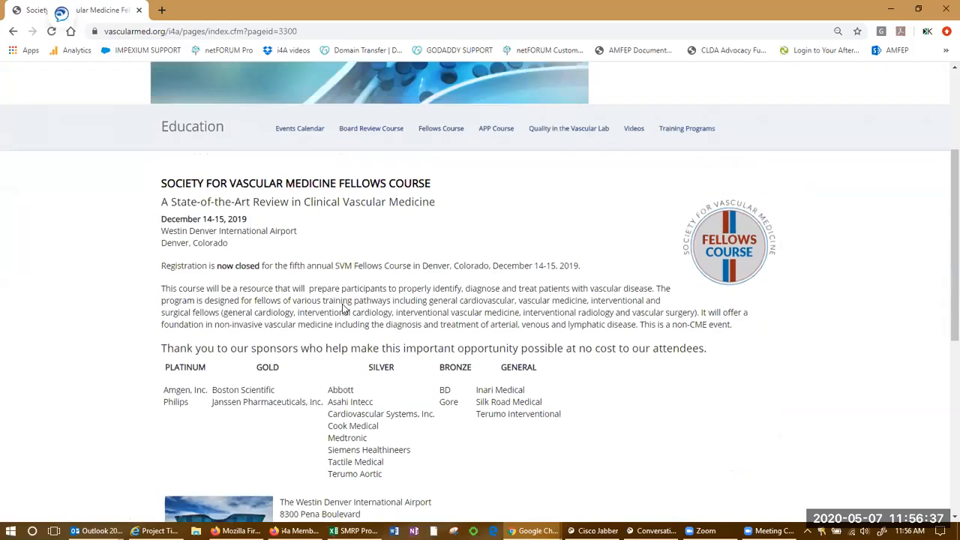
Select the page id 3300 at the end of the Fellows Course URL, then return to the administrator.
click(318, 31)
click(318, 31)
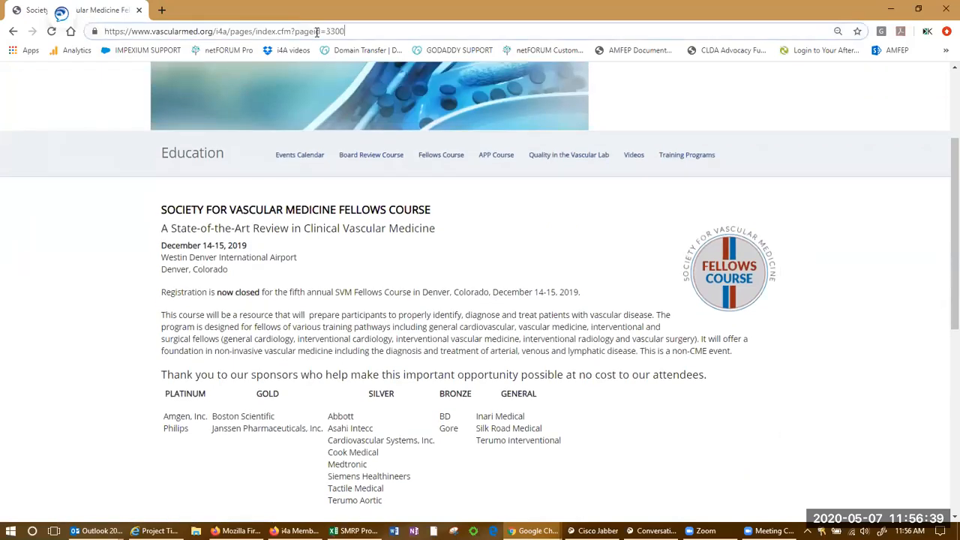
drag(346, 32, 328, 31)
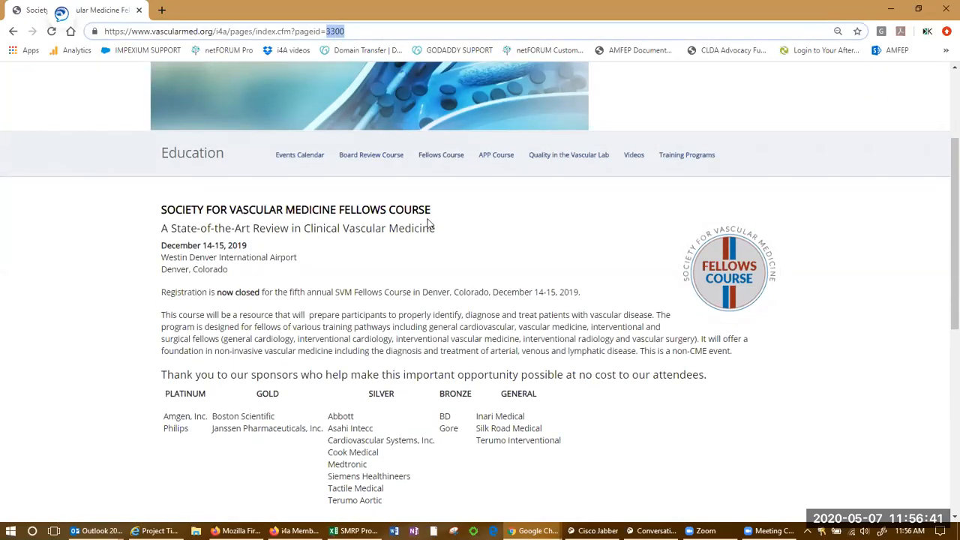
key(alt+Tab)
mouse_move(38, 110)
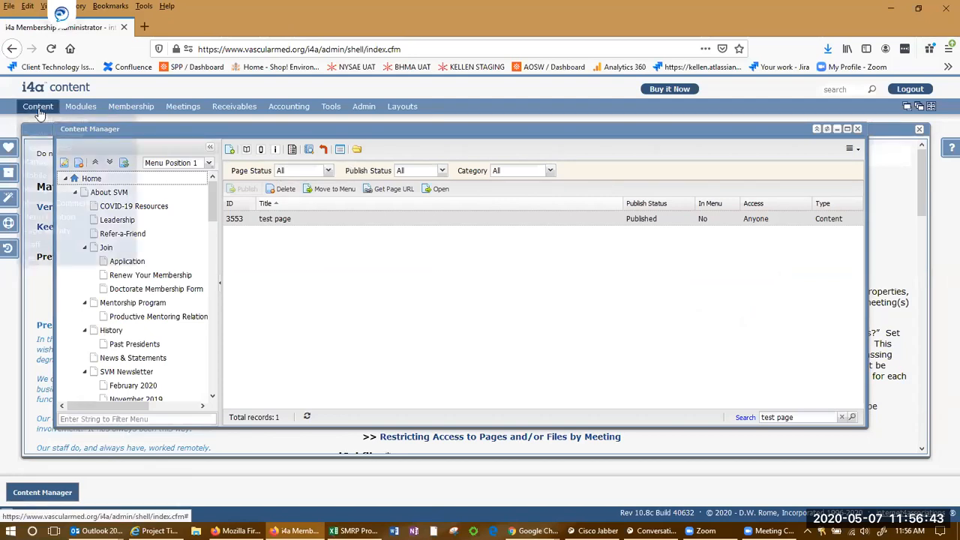
Search the Content Manager for 3300 and select the Fellows Course page.
double_click(822, 418)
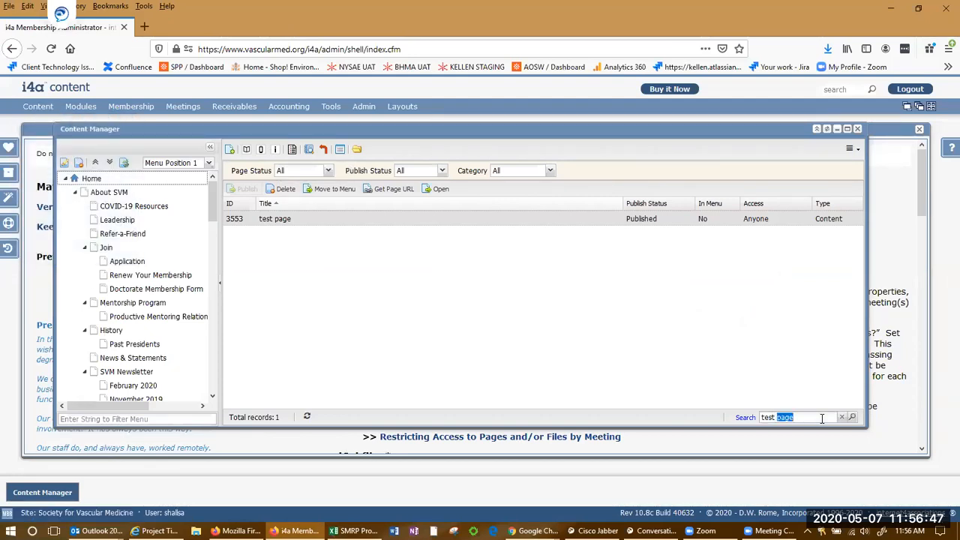
triple_click(822, 417)
text(3300)
key(Return)
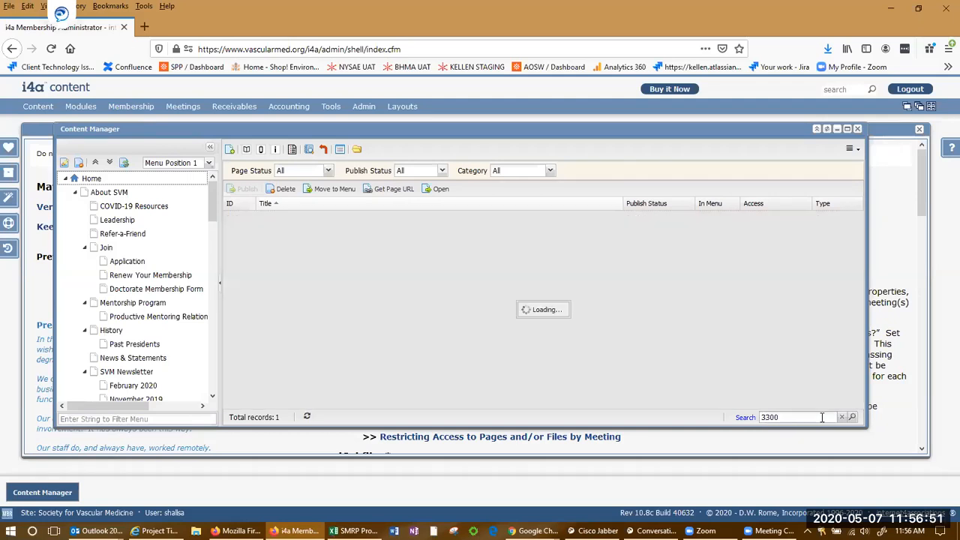
click(285, 218)
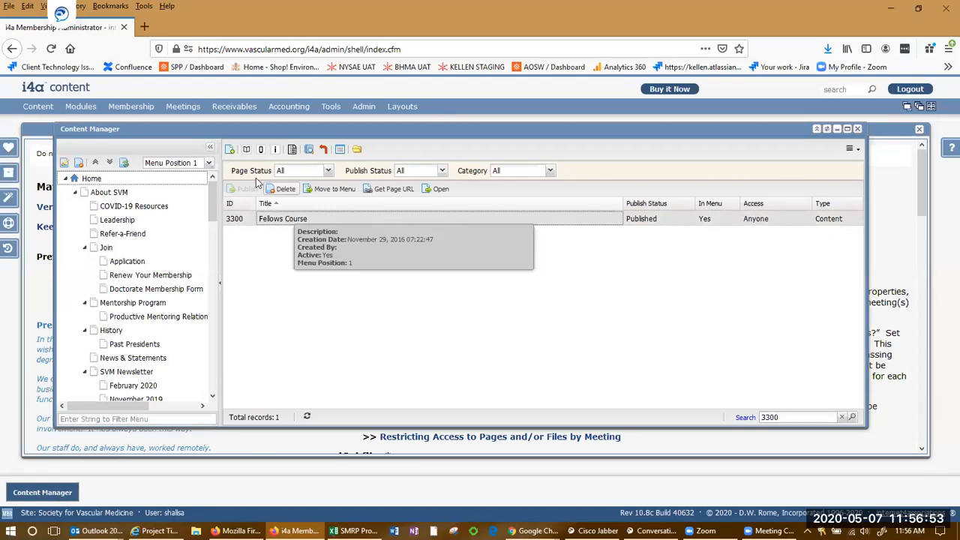
Review the Fellows Course content in the editor and cancel without saving changes.
click(248, 151)
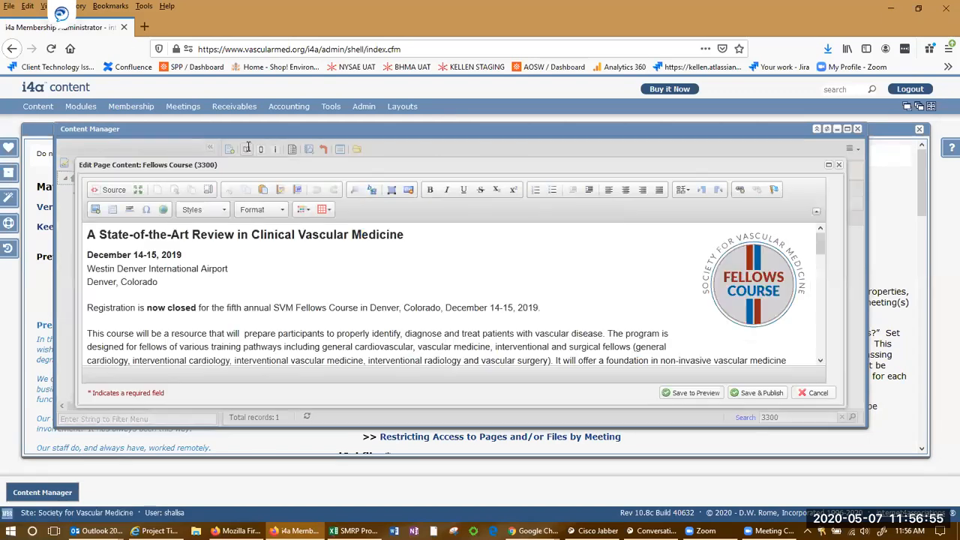
scroll(344, 306, down, 5)
scroll(345, 306, down, 5)
scroll(345, 306, up, 5)
scroll(345, 306, up, 2)
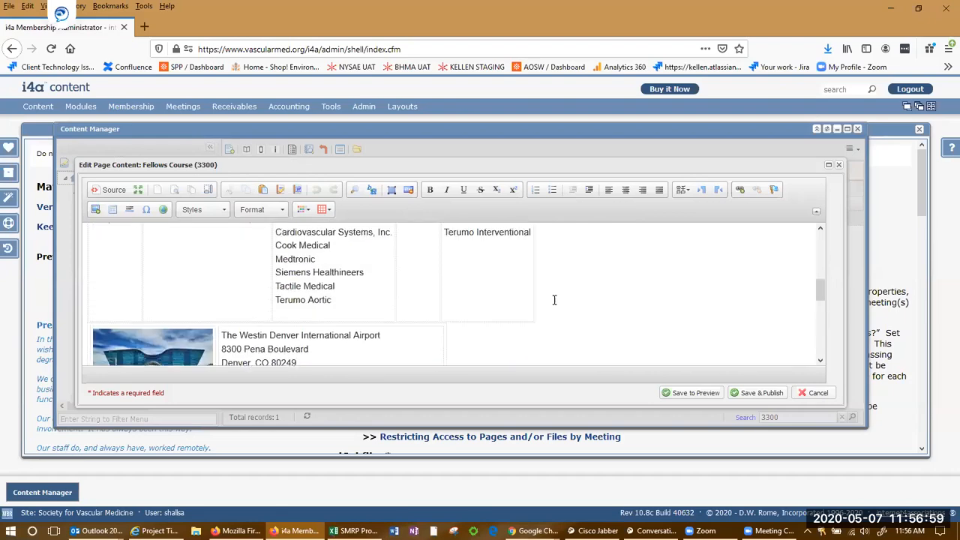
click(612, 283)
scroll(611, 283, up, 3)
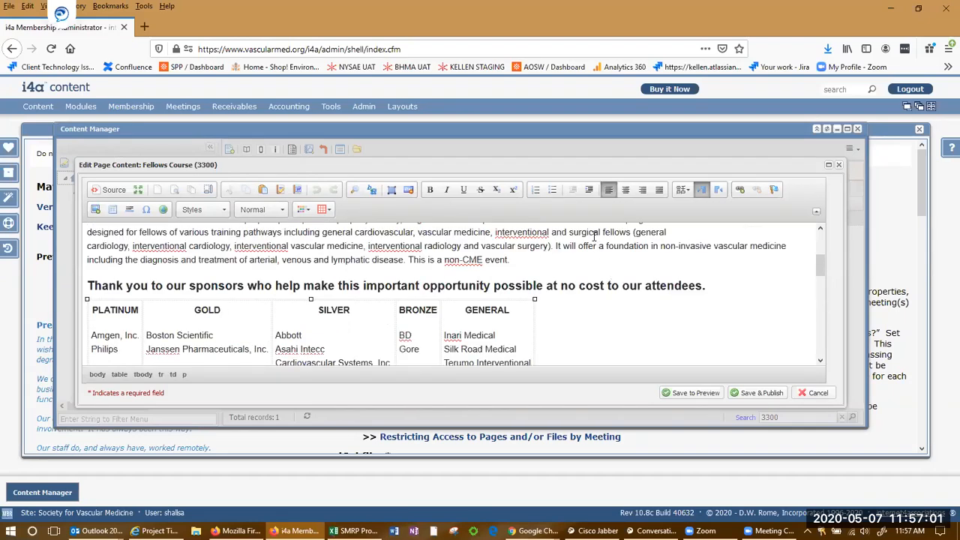
scroll(585, 255, up, 3)
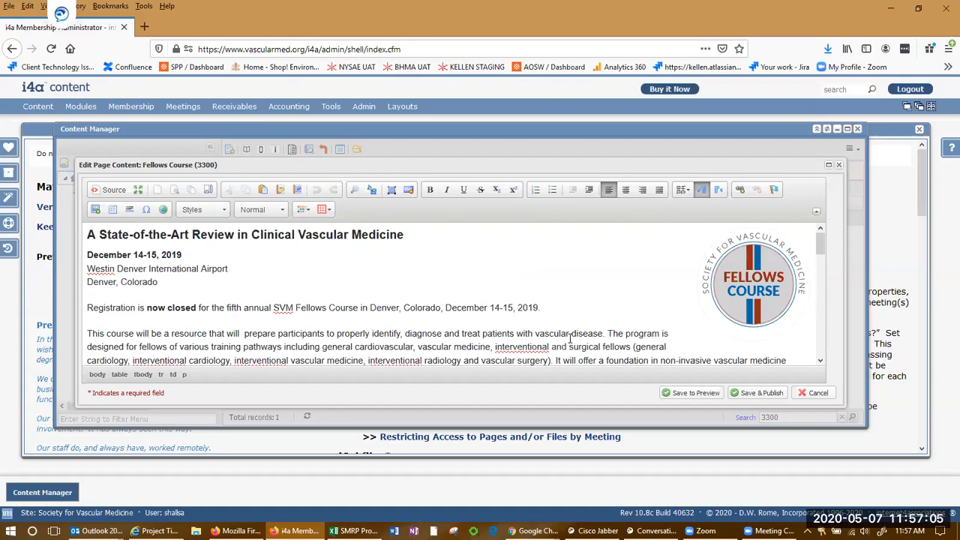
click(813, 392)
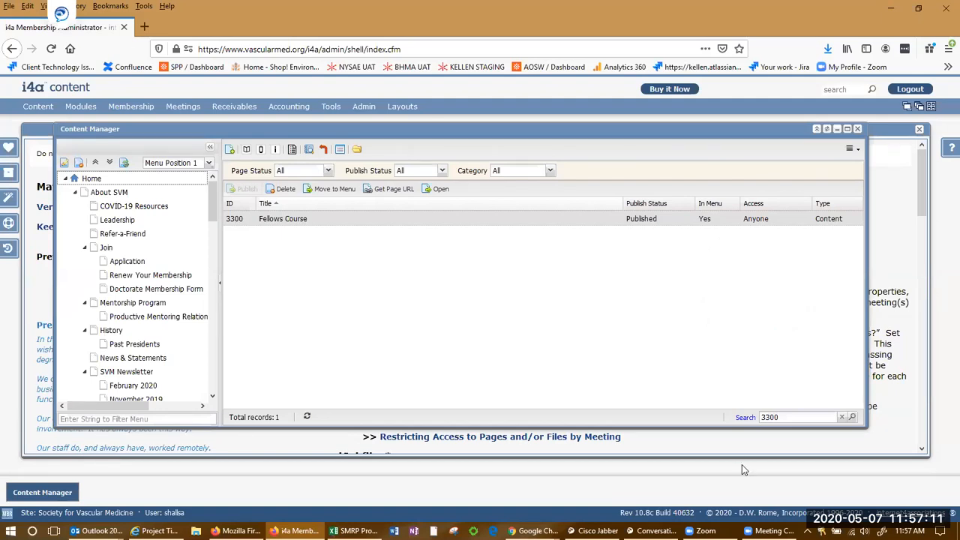
key(alt+q)
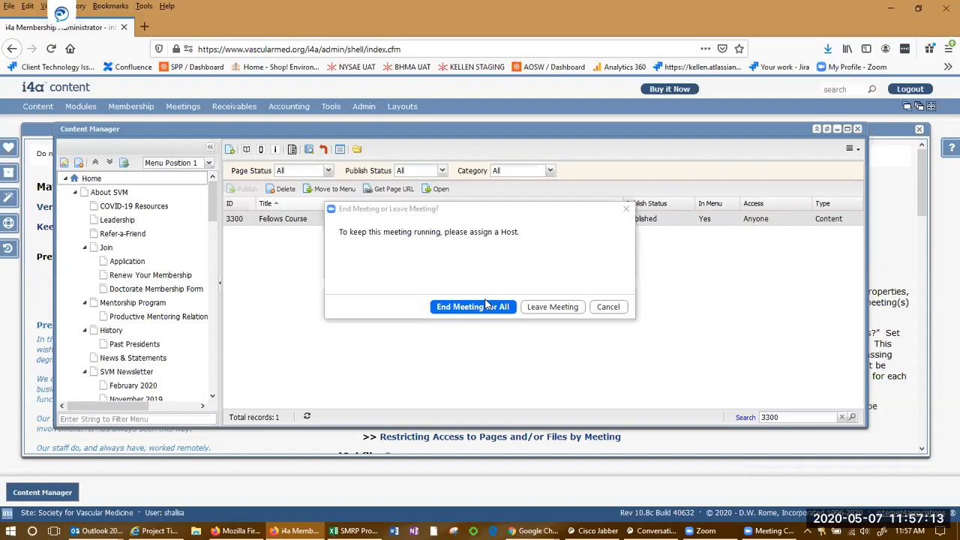